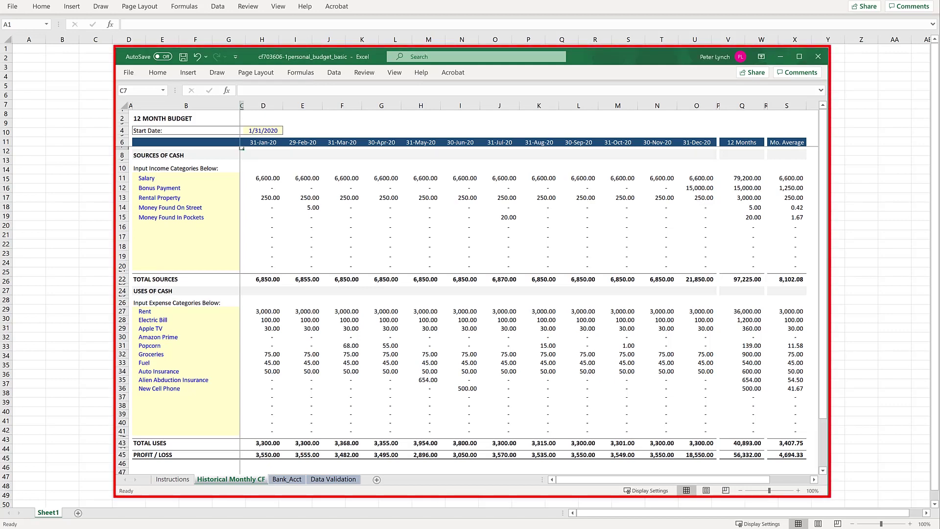
Copy the transactions in B5:E121 of the Bank_Acct sheet and paste them at B5 of the blank workbook's Sheet1.
key(ctrl+Page_Down)
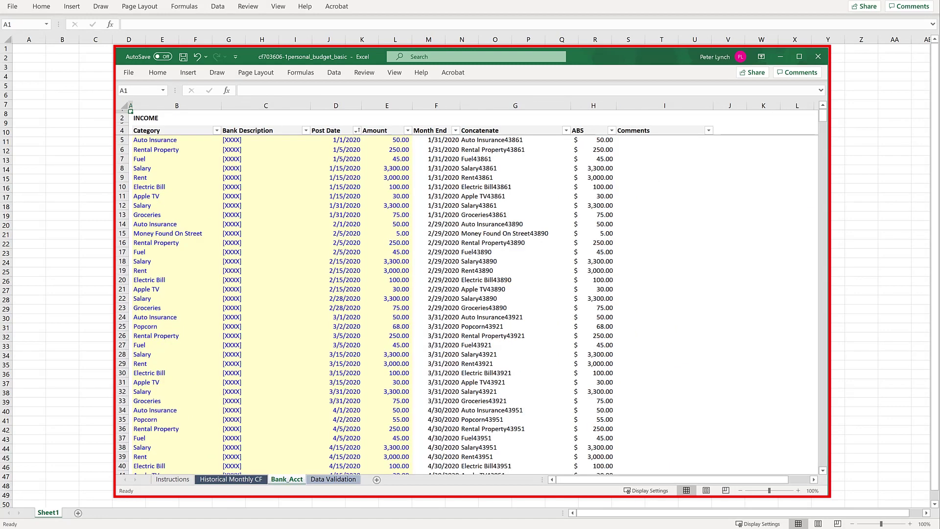
key(ctrl+Page_Up)
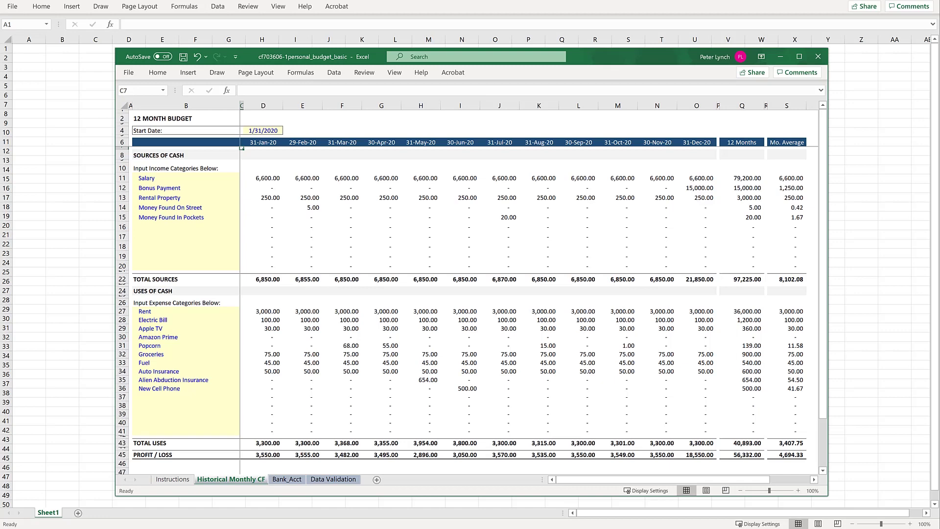
key(ctrl+Page_Down)
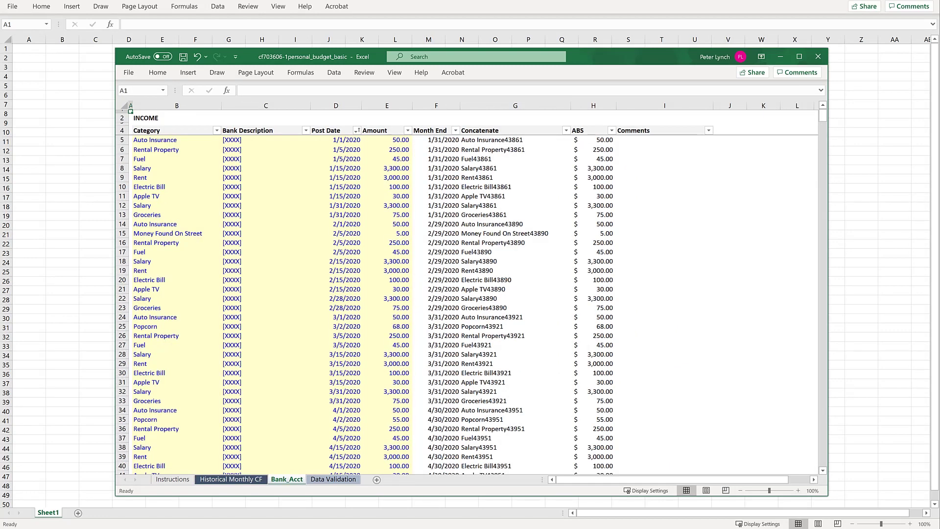
drag(147, 140, 419, 469)
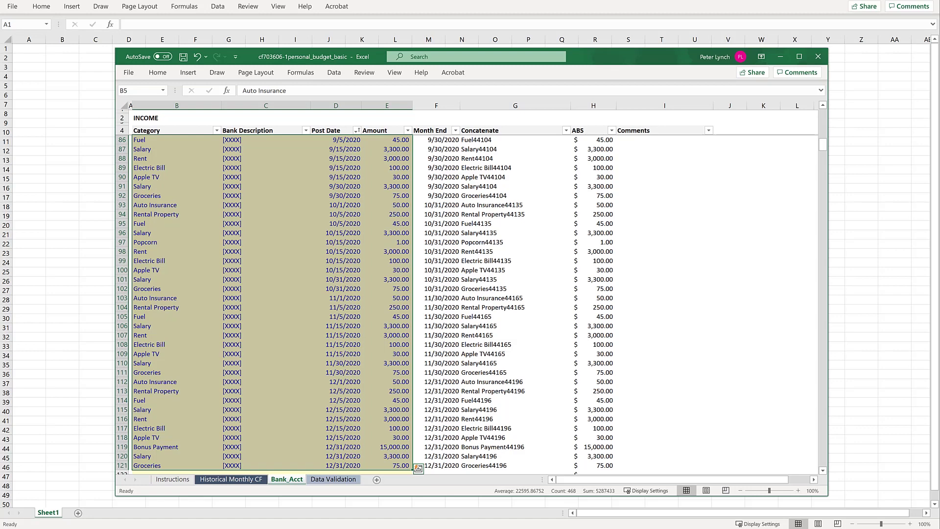
key(ctrl+c)
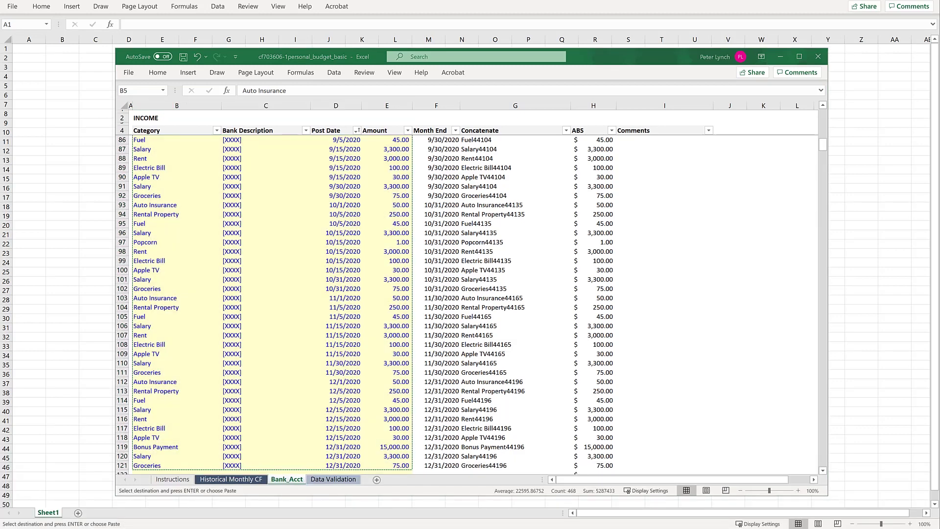
click(62, 86)
key(ctrl+v)
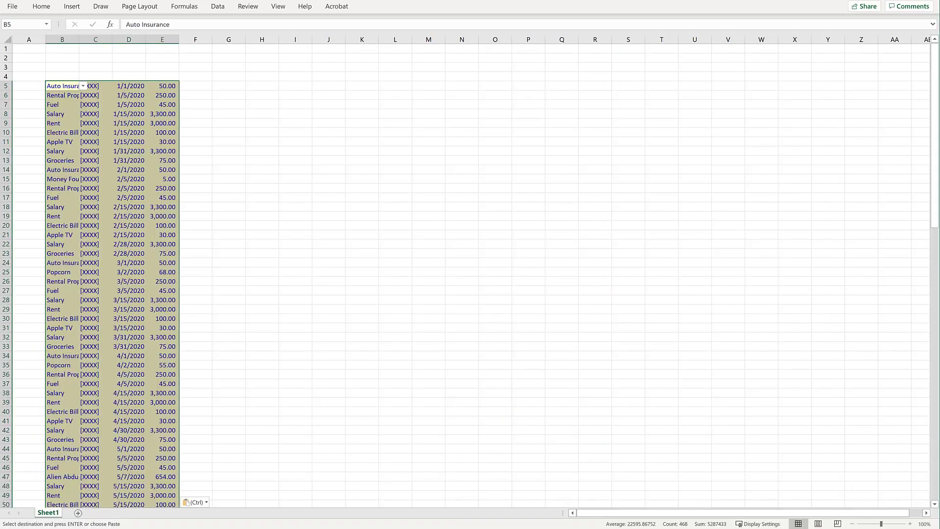
AutoFit the column widths of the pasted transaction data.
key(alt+h)
key(o)
key(i)
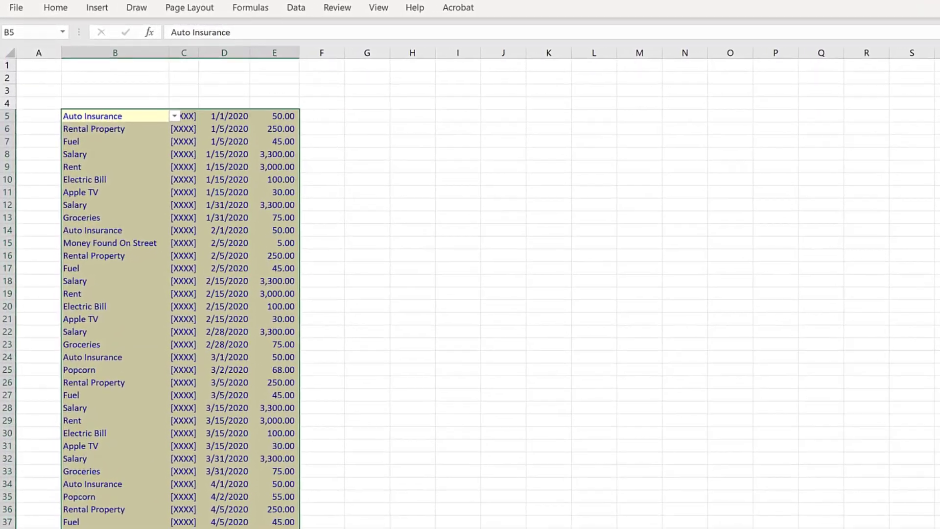
Enter the headers Category, Bank Description, Post Date and Amount in B4:E4 above the transaction data.
key(Up)
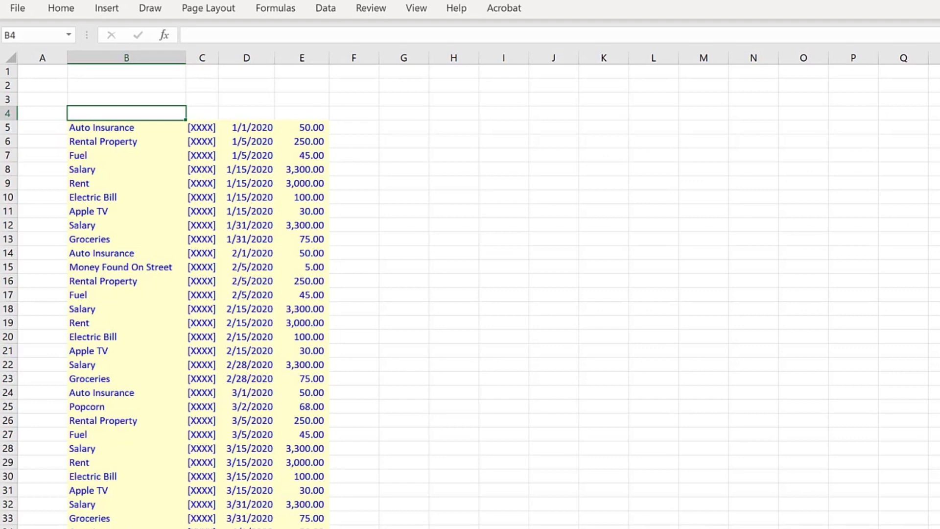
text(Category)
key(Tab)
text(Bank Desc)
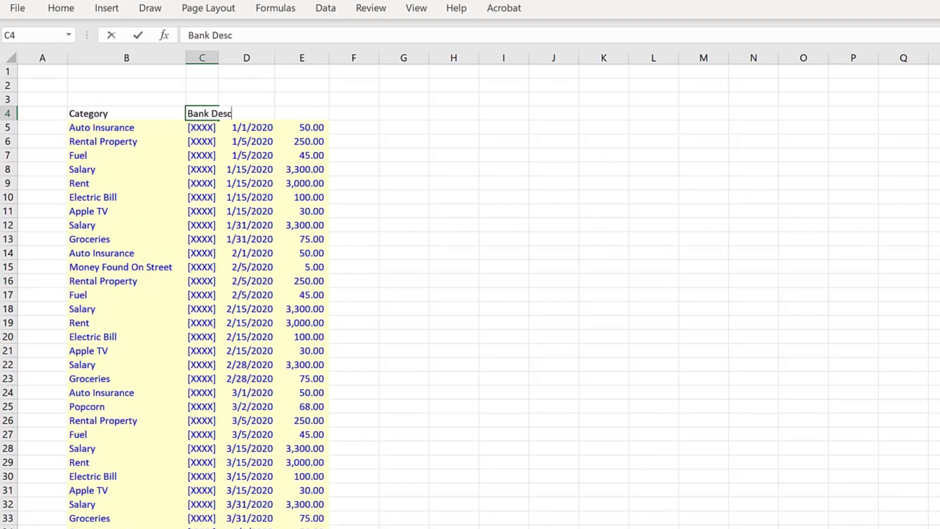
text(ription)
key(Tab)
text(Post D)
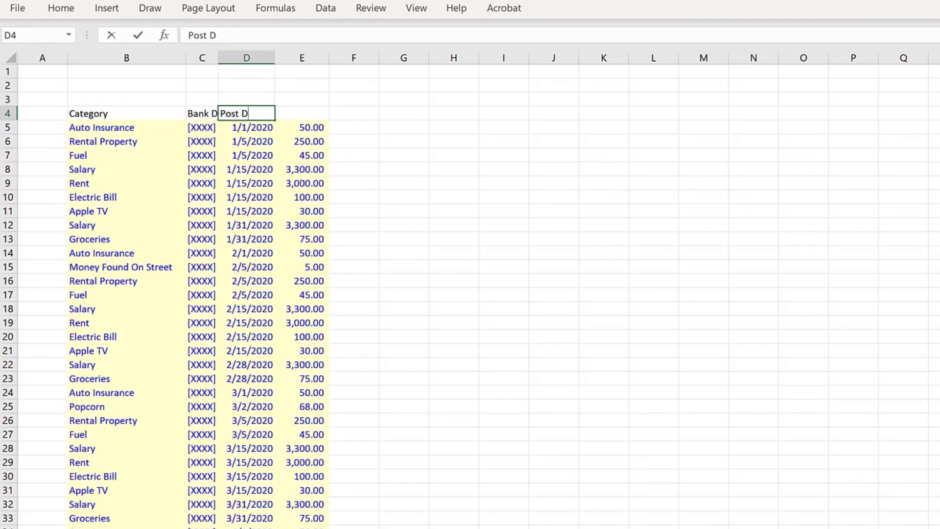
text(ate)
key(Tab)
text(Amount)
Add the headers Month End, Concatenate and ABS in F4:H4.
key(Tab)
text(Month End)
key(Tab)
text(Concatenate)
key(Tab)
text(ABS)
Fill the header cells B4:H4 with light gray and make their text bold.
key(ctrl+shift+Left)
key(alt+h)
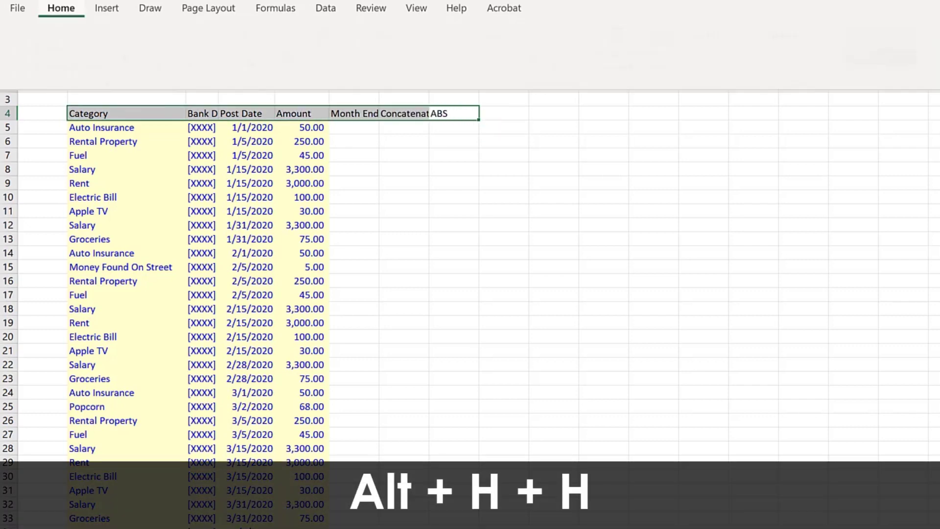
key(h)
key(Down)
key(Down)
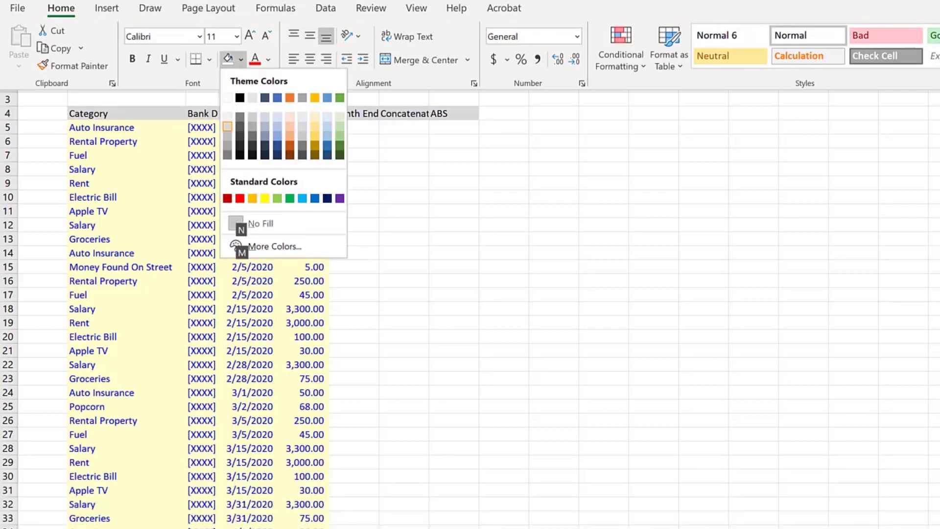
key(Return)
key(ctrl+b)
AutoFit the Concatenate, Month End and Bank Description columns to their header text.
key(Left)
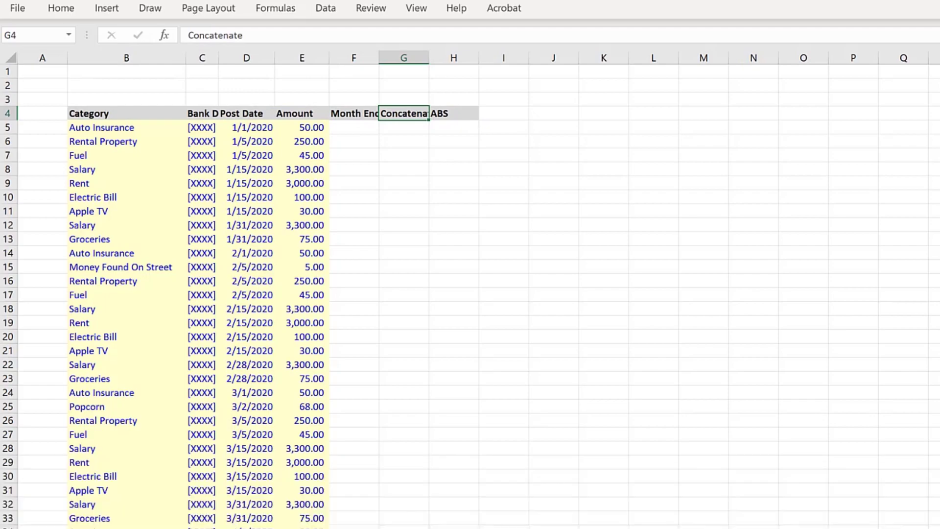
key(alt+h)
key(o)
key(i)
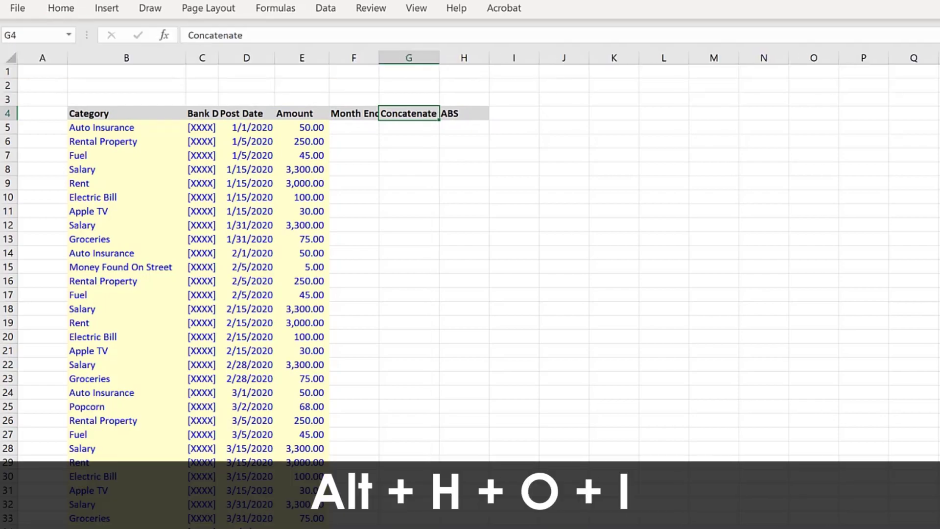
key(Left)
key(F4)
key(Left)
key(Left)
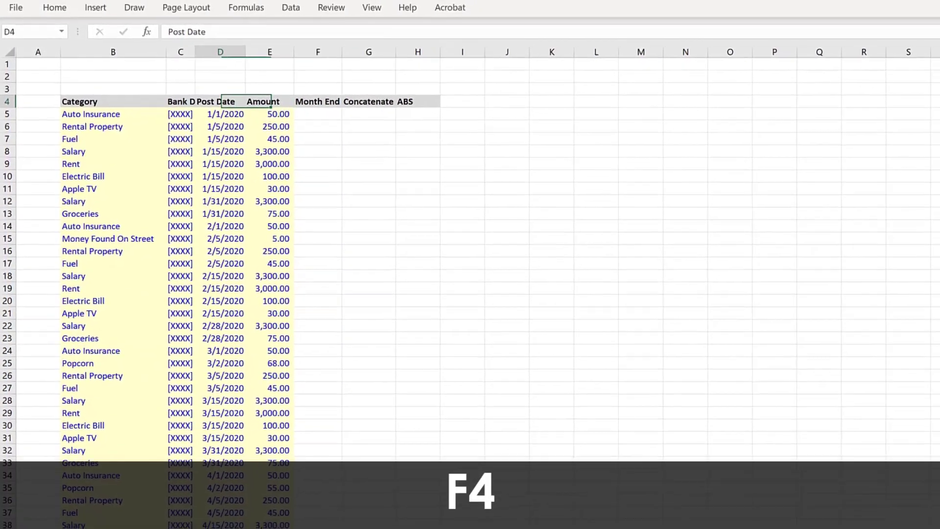
key(Left)
key(F4)
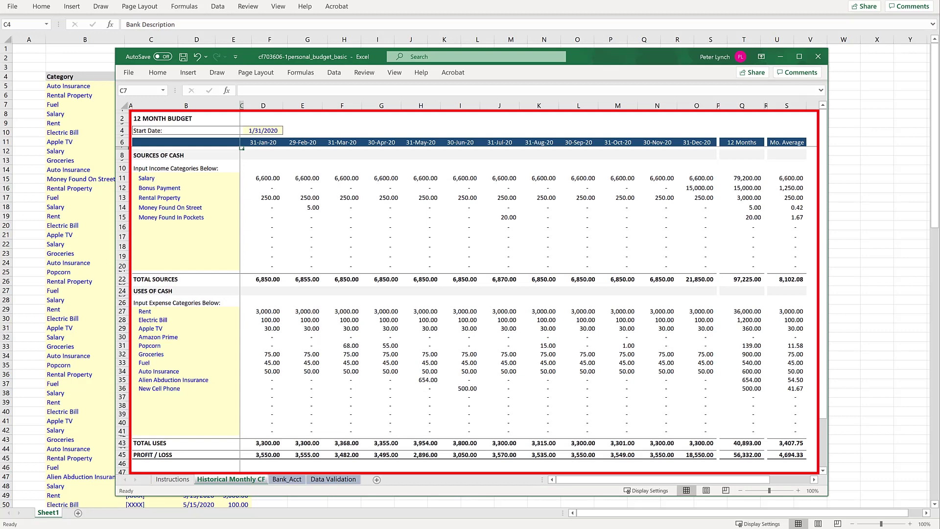
Enter =EOMONTH(D5,0) in F5 to calculate the month end of the first post date.
key(Right)
key(Right)
key(Right)
key(Down)
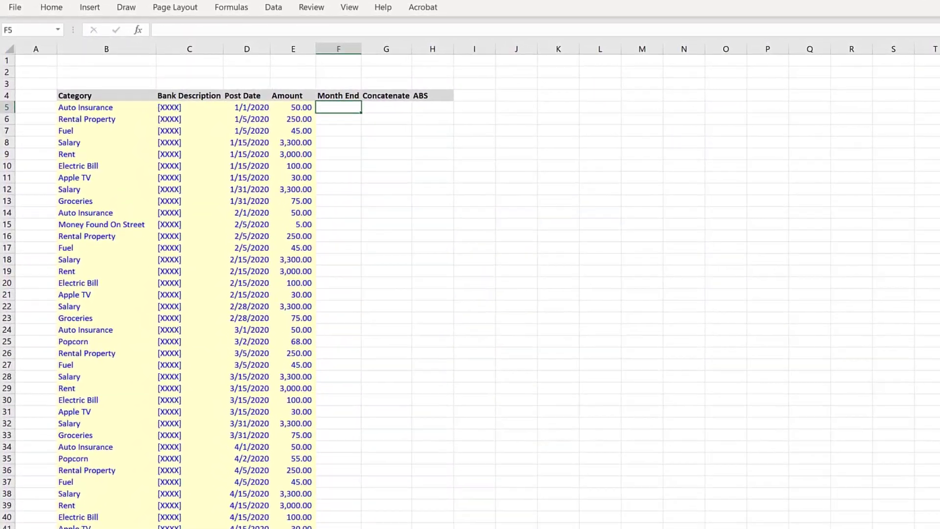
text(=e)
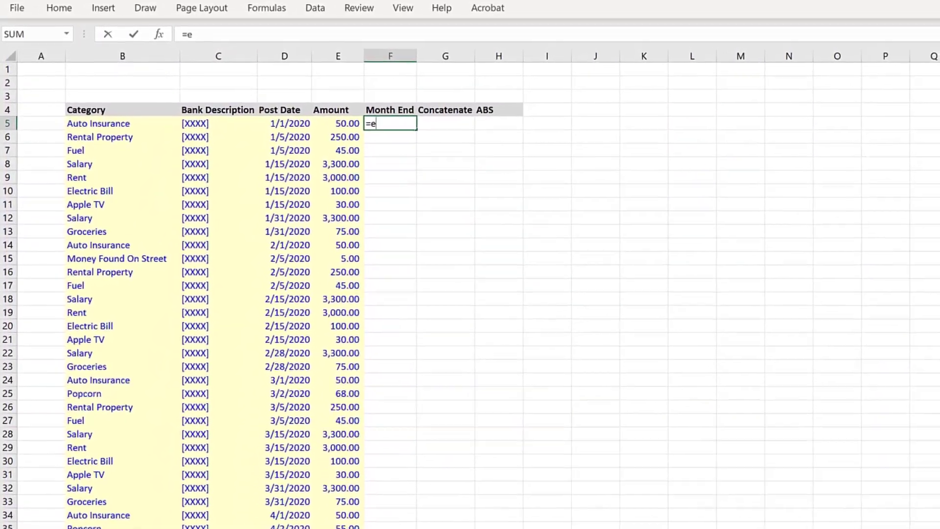
text(omonth(D5)
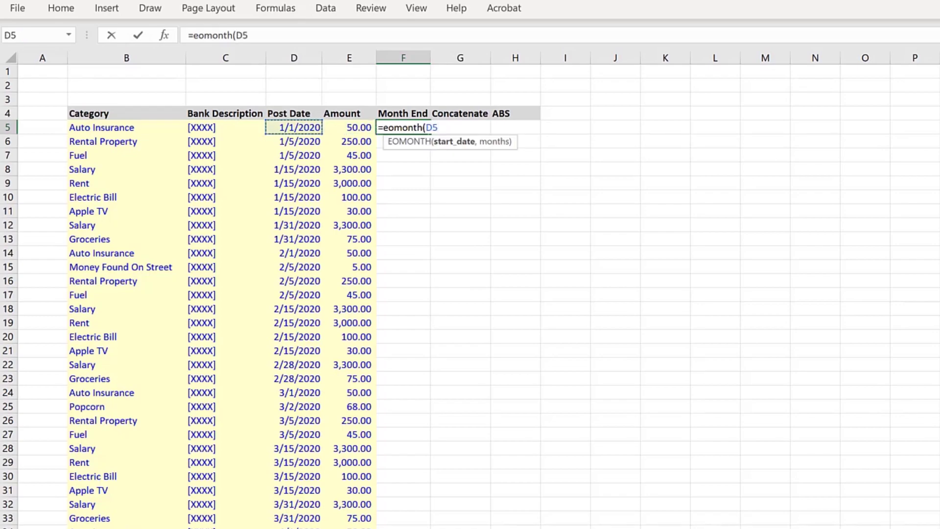
text(,0))
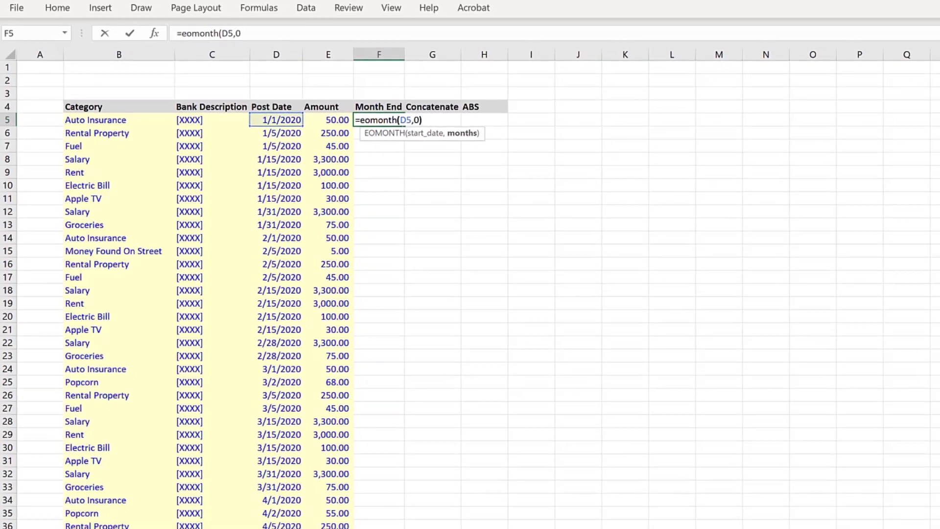
key(Return)
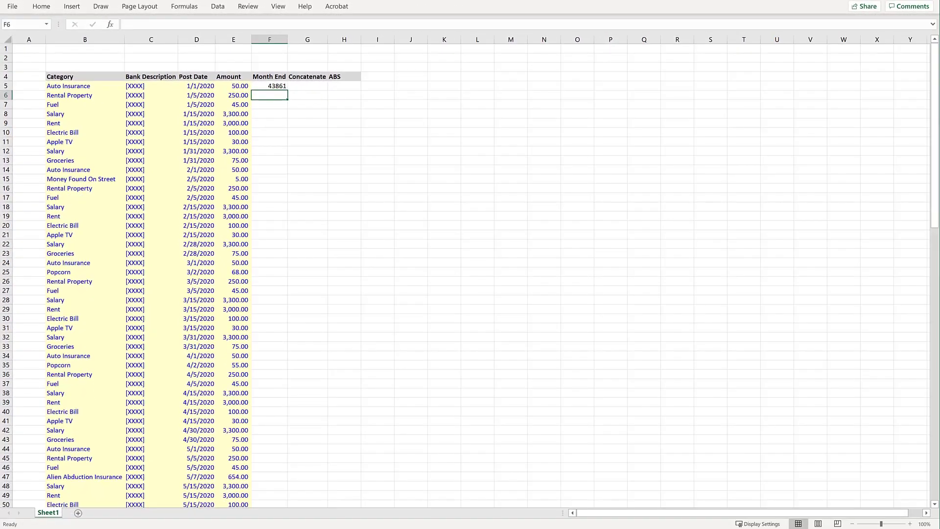
Format the Month End cell F5 as a Date of the 3/14/2012 type.
key(Up)
key(ctrl+1)
key(Down)
key(Down)
key(Down)
key(Down)
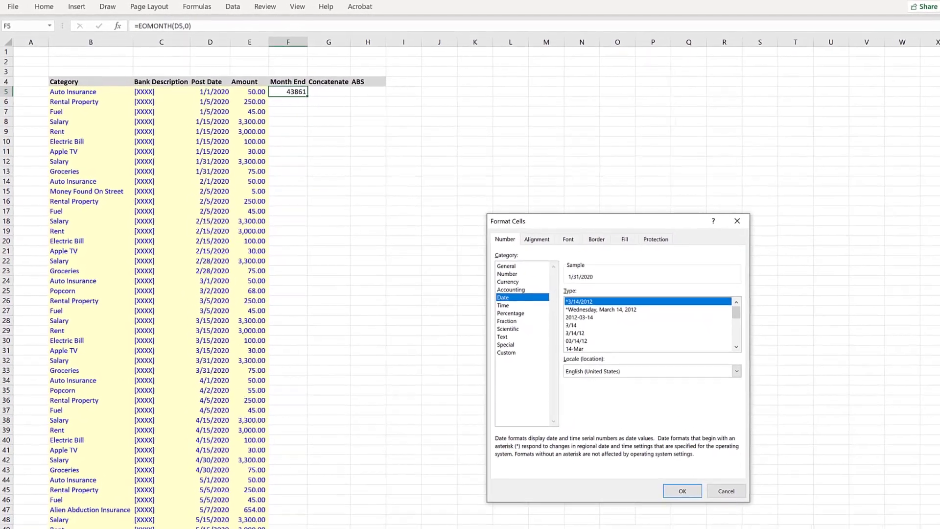
key(Return)
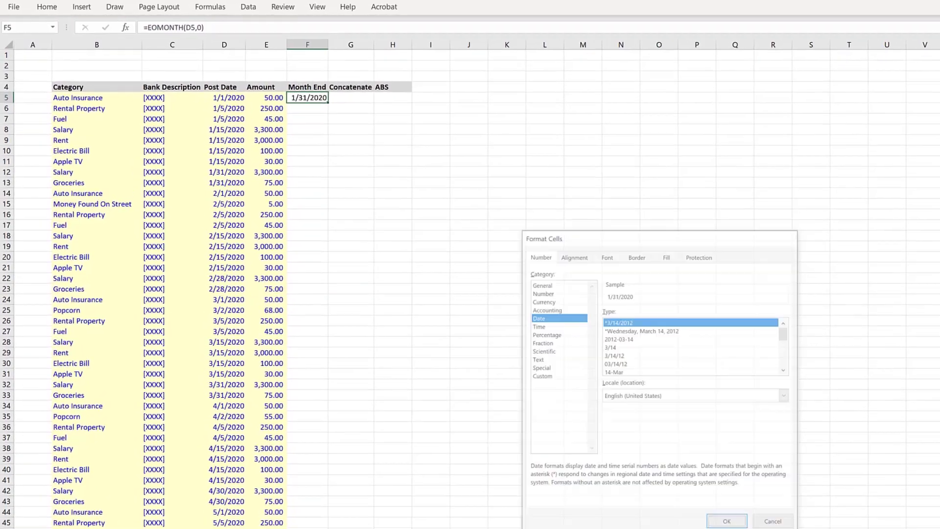
Enter =CONCAT(B5,F5) in G5 to join the category and month end.
key(Right)
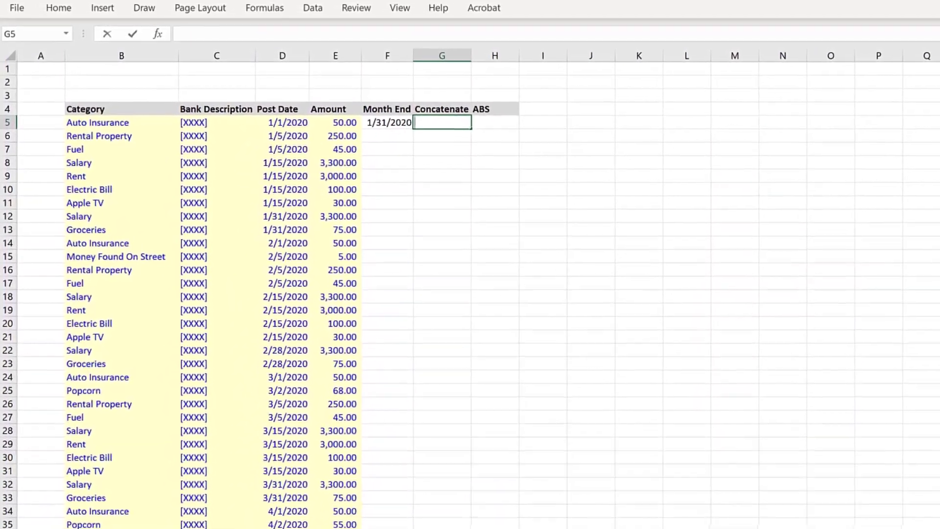
text(=concat()
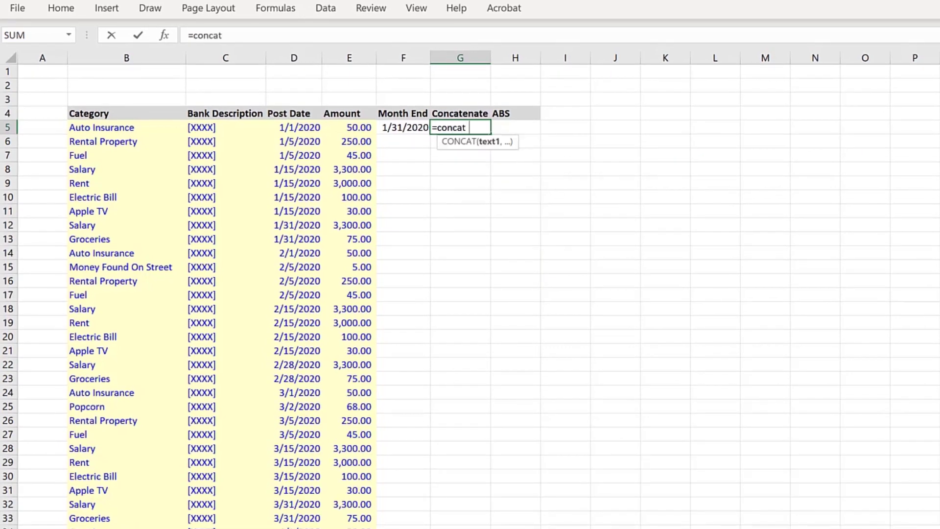
key(Left)
key(Left)
key(Left)
key(Left)
key(Left)
key(Left)
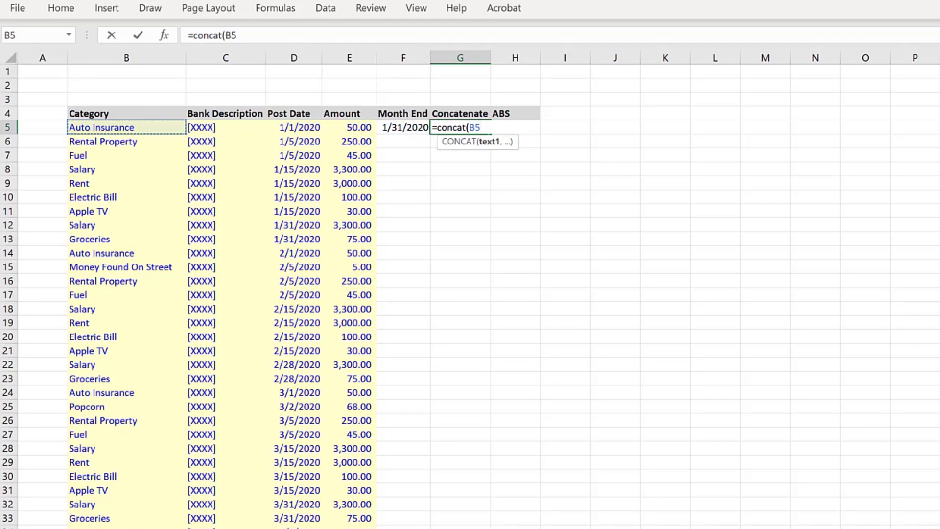
text(,)
key(Left)
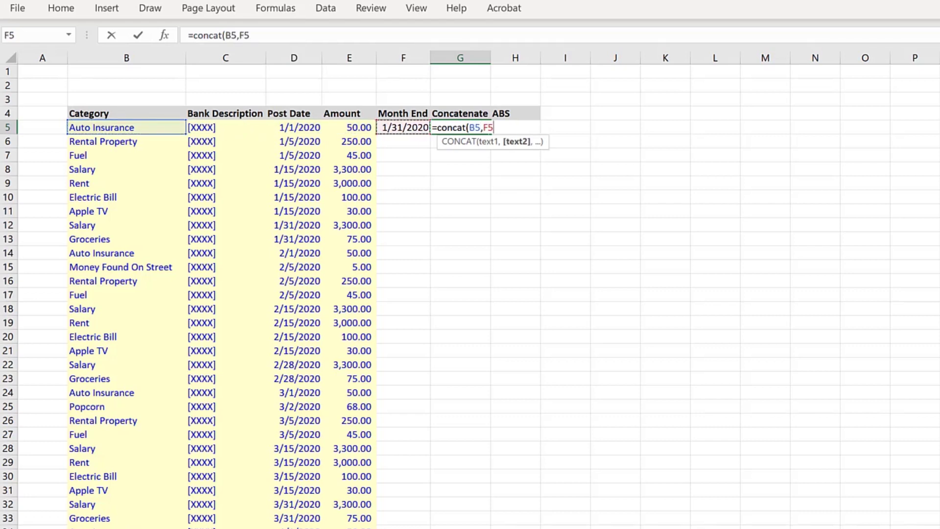
text())
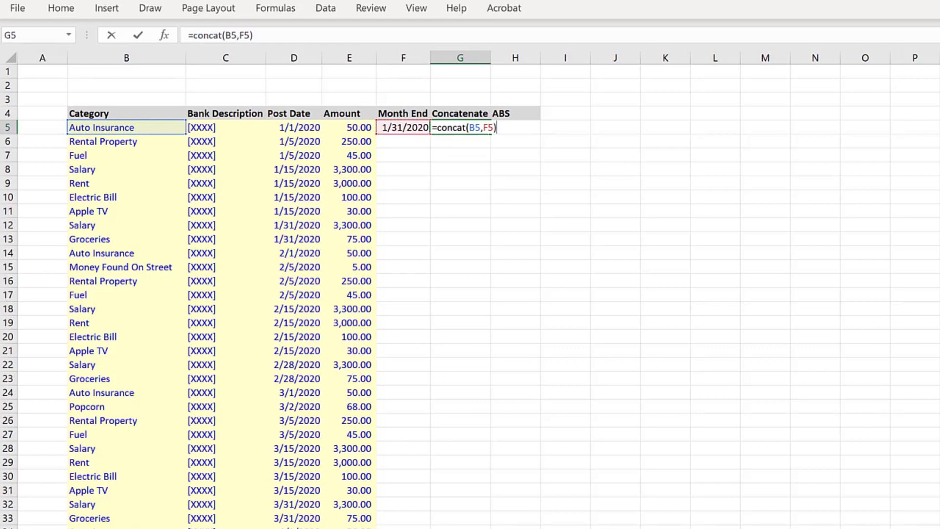
key(Return)
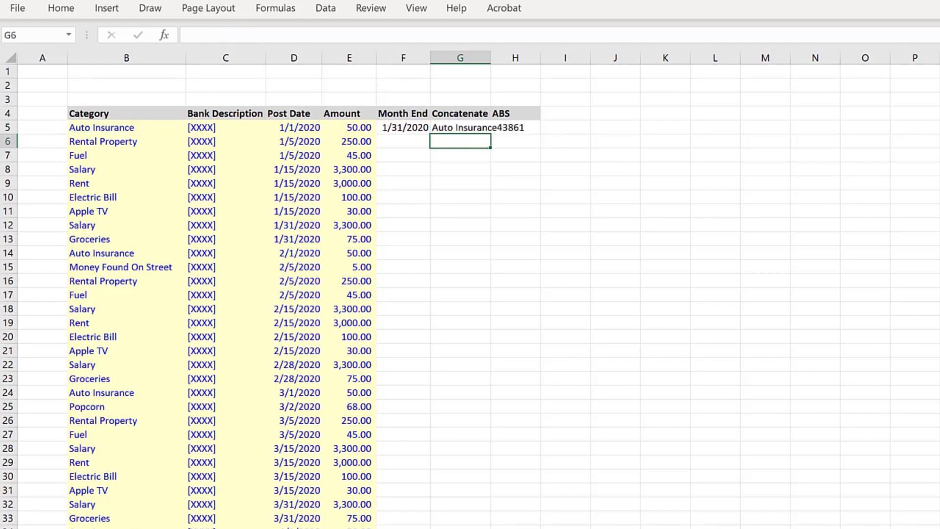
Set a wider column width for the Concatenate column so that the joined text in G5 fits.
key(Up)
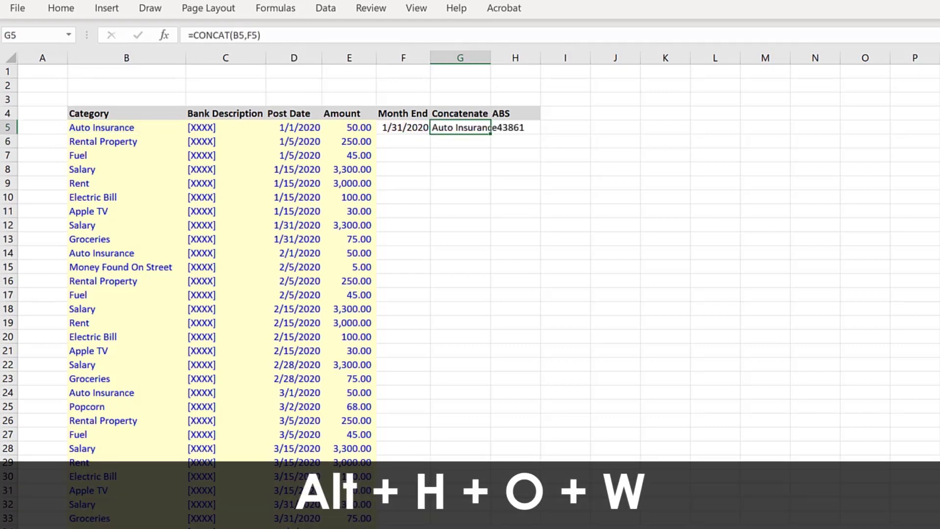
key(alt+h)
text(ow)
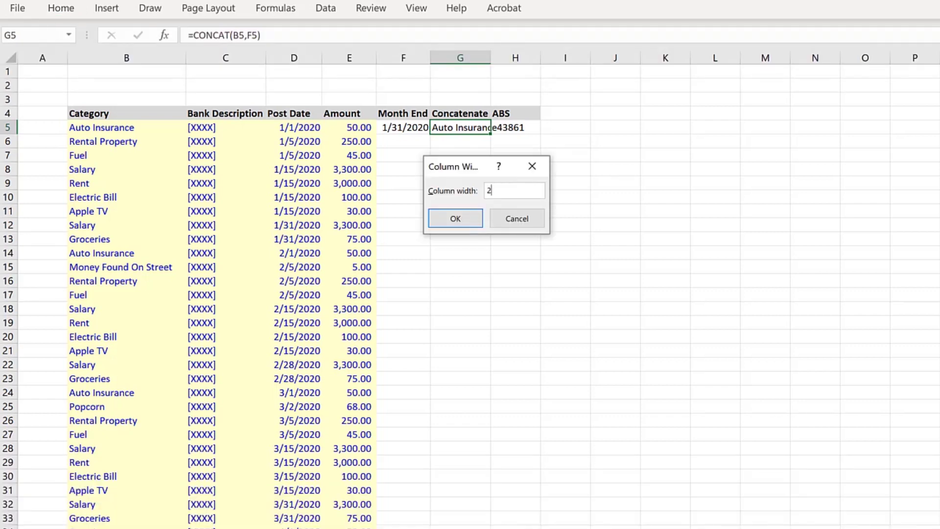
text(16)
key(Return)
Enter =ABS(E5) in H5 to return the absolute value of the first amount.
key(Right)
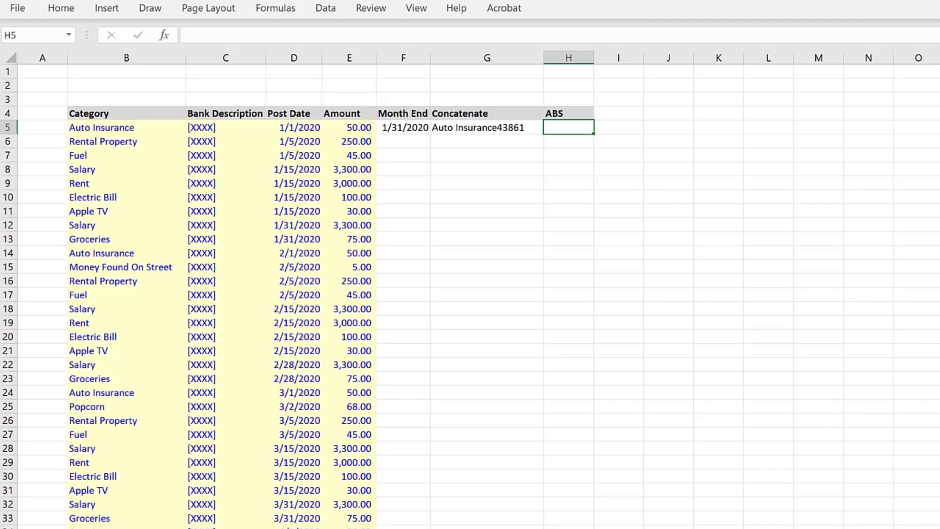
text(=abs()
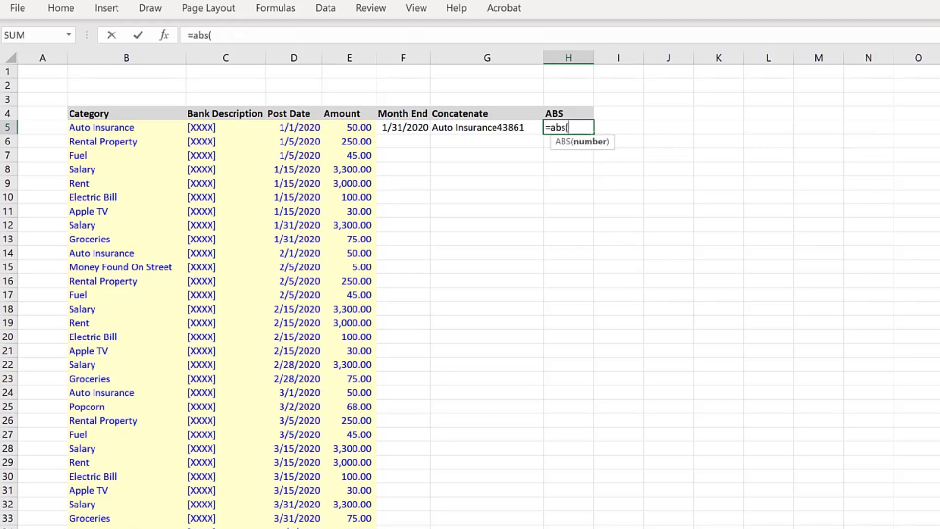
key(Left)
key(Left)
key(Left)
text())
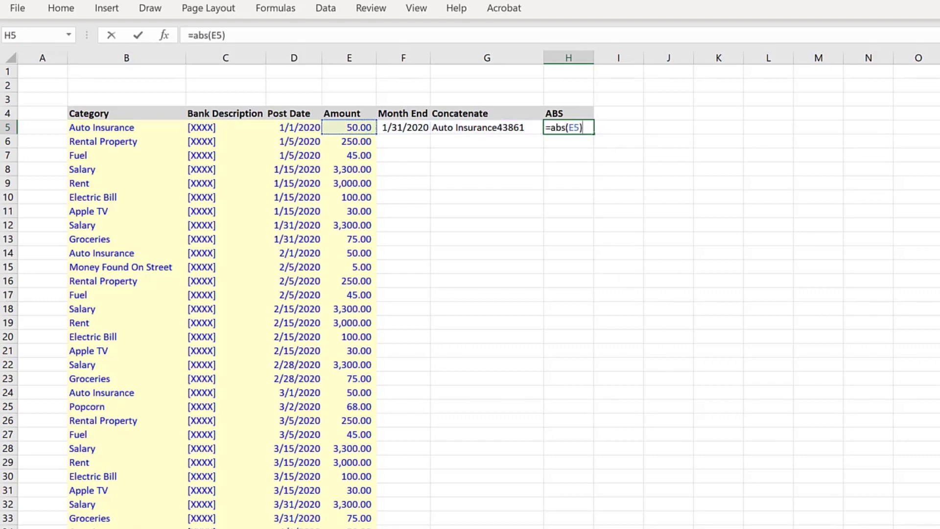
key(Return)
Enter a placeholder 0 in F121, in the Month End column beside the last transaction.
key(Left)
key(Left)
key(Left)
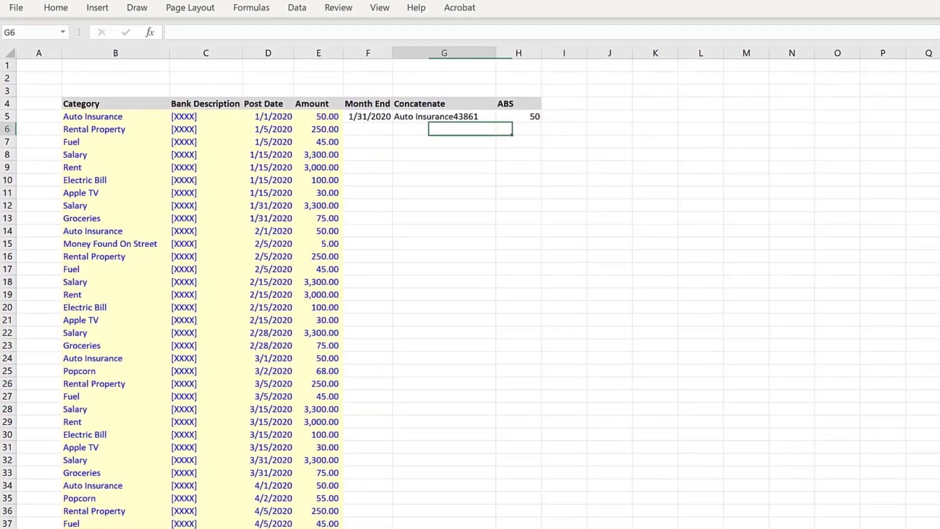
key(ctrl+Down)
key(Right)
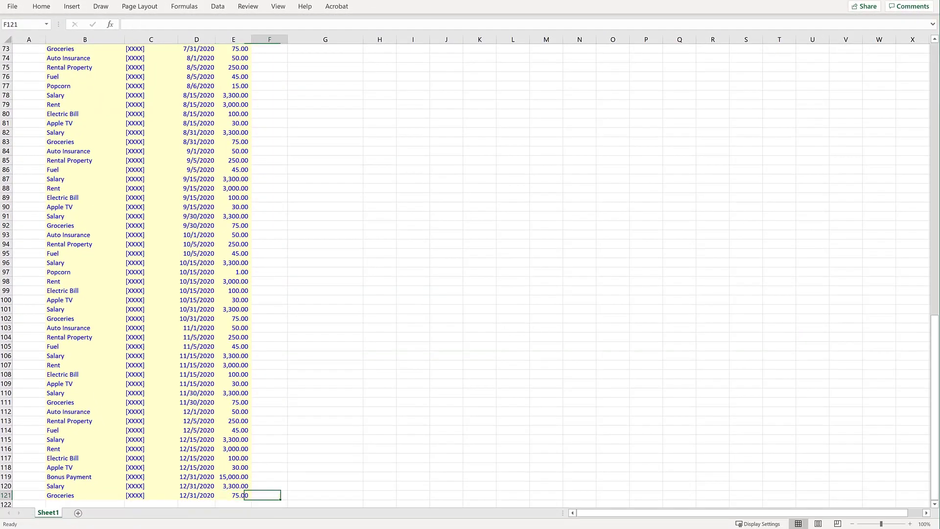
text(0)
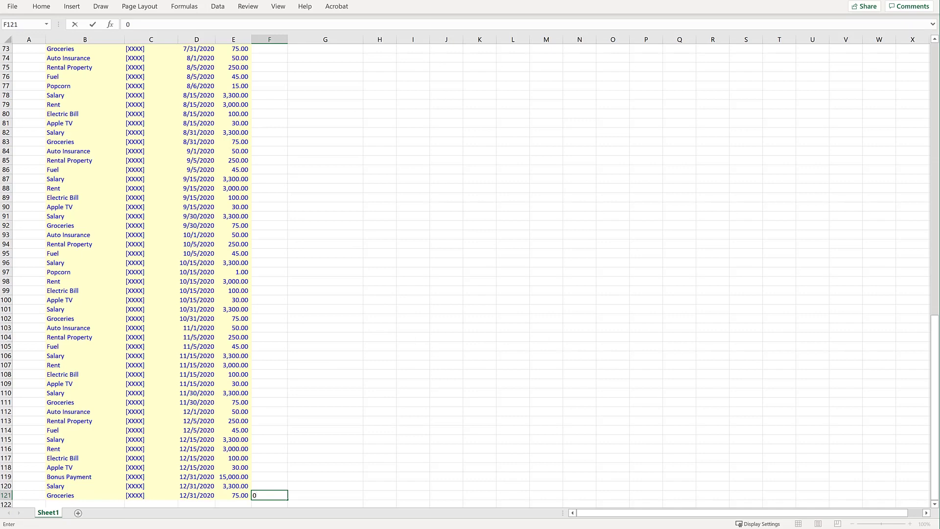
Fill the Month End, Concatenate and ABS formulas in F5:H5 down through row 121.
key(ctrl+Up)
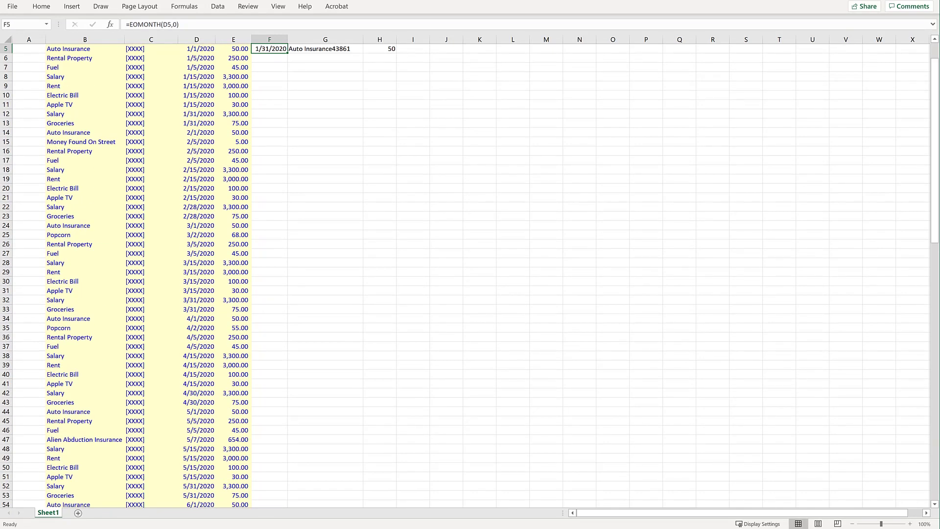
key(shift+Right)
key(shift+Right)
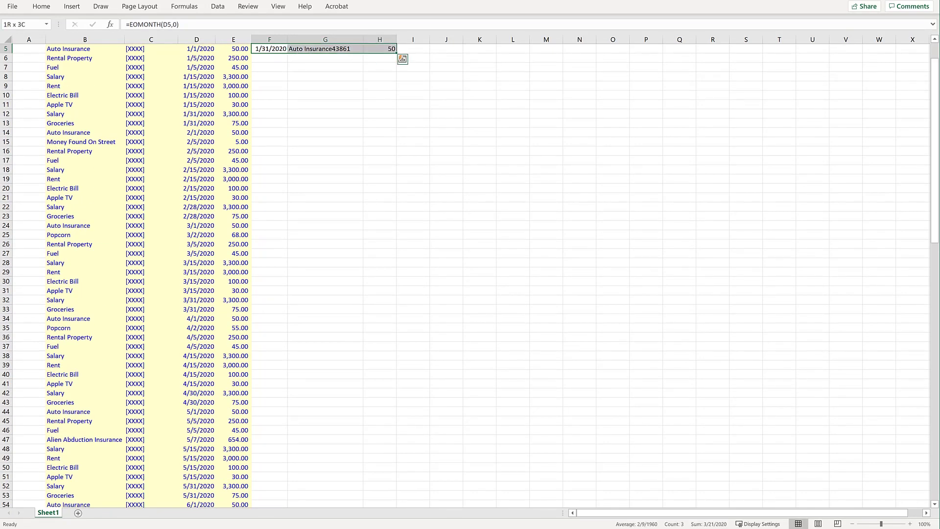
key(ctrl+shift+Down)
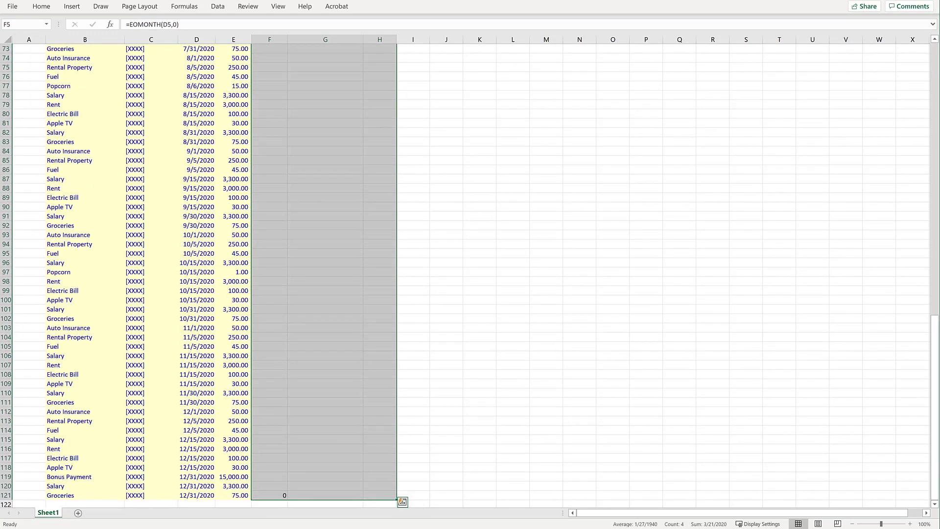
key(ctrl+d)
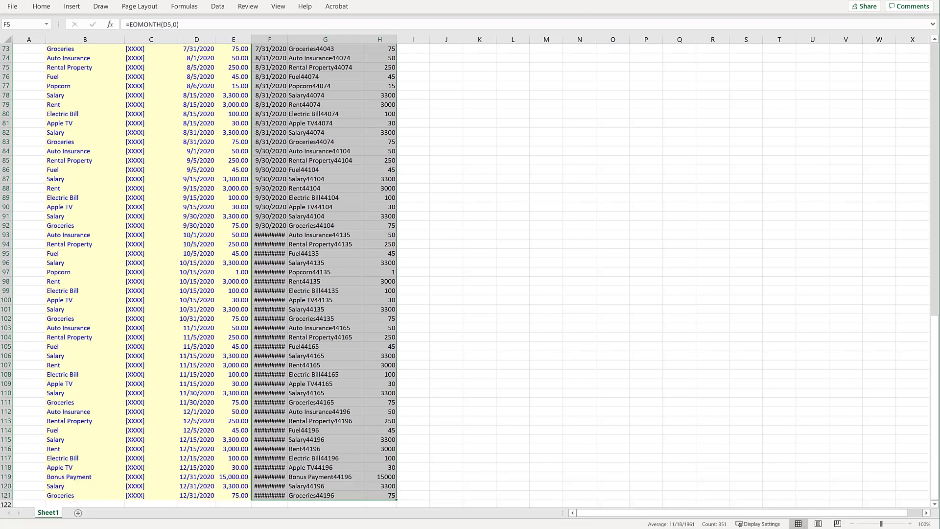
Set the Month End column's width to 15.
key(ctrl+Down)
key(alt+h)
key(o)
key(w)
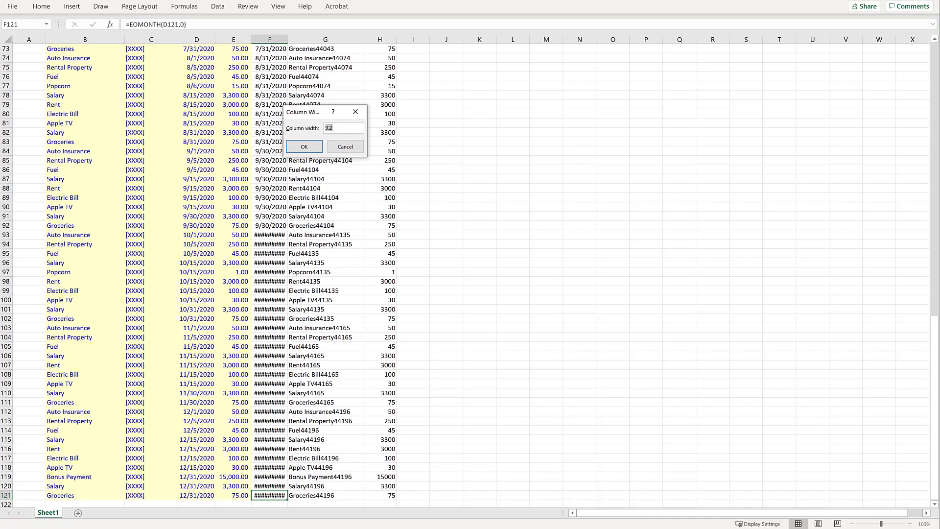
text(15)
key(Return)
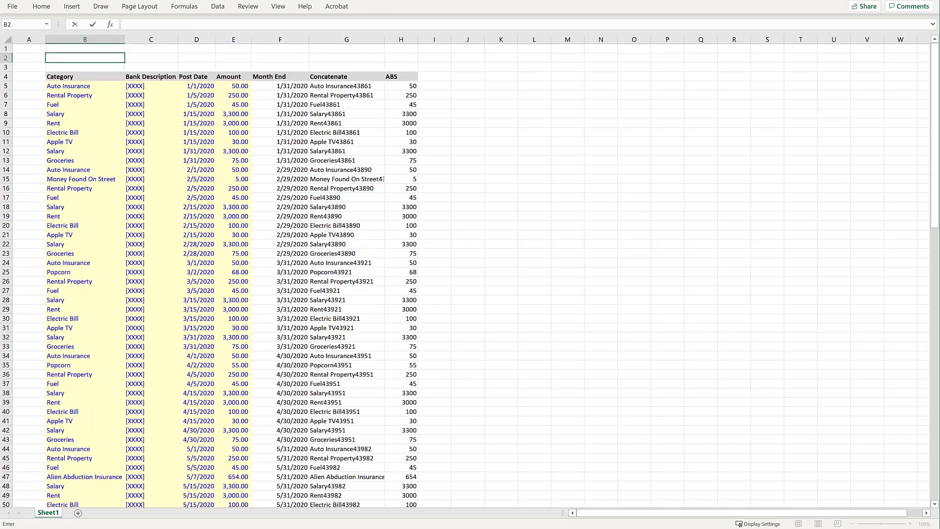
Enter the title Bank Account Data in B2 and rename the sheet Bank_Acct.
text(Bank Account Data)
key(alt+h)
key(o)
key(r)
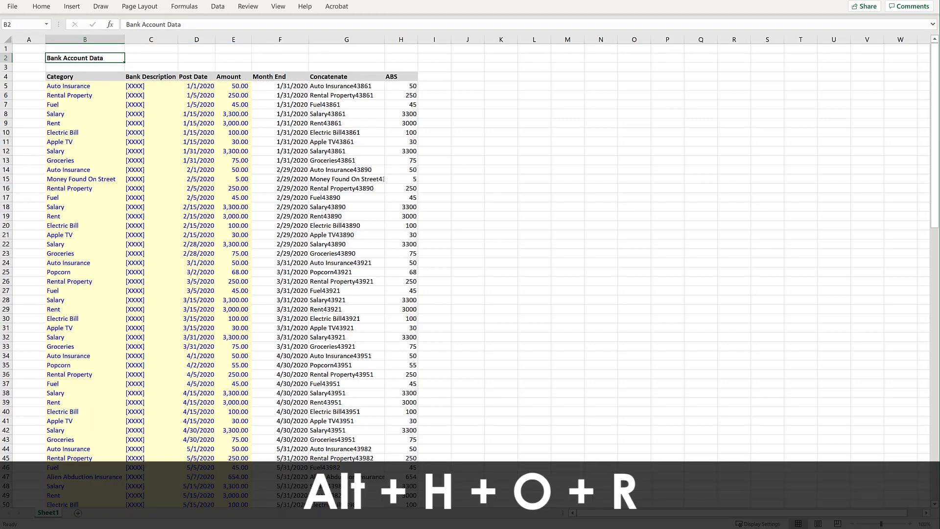
key(alt+h)
text(or)
text(Bank)
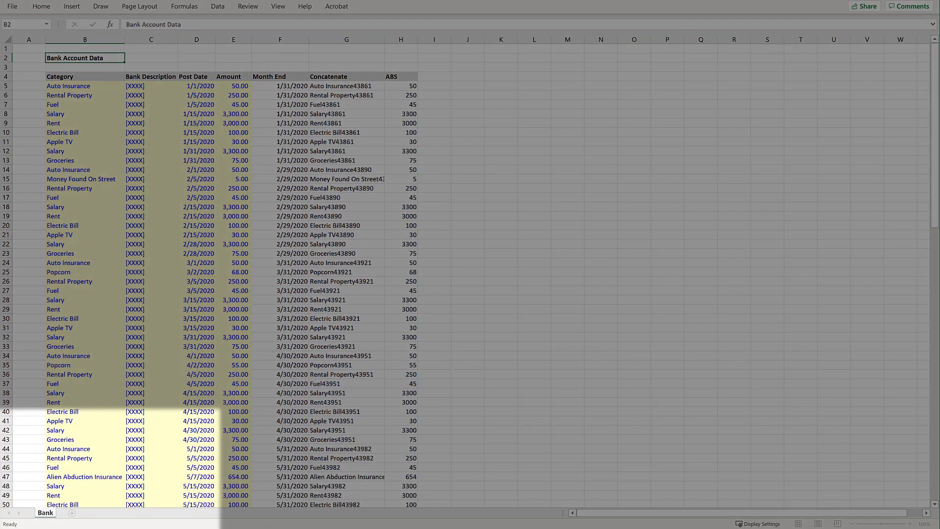
text(_Acct)
key(Return)
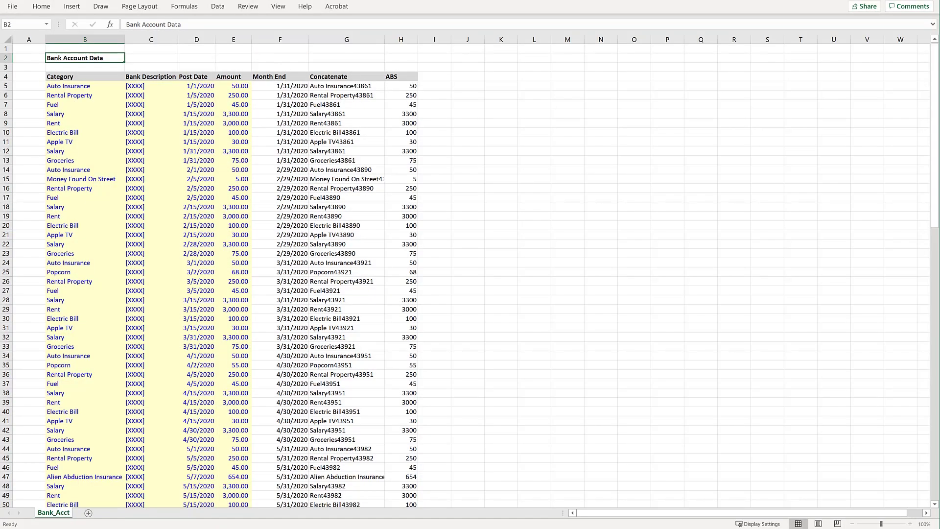
Insert a new worksheet and name it Budget.
key(alt+h)
key(i)
key(s)
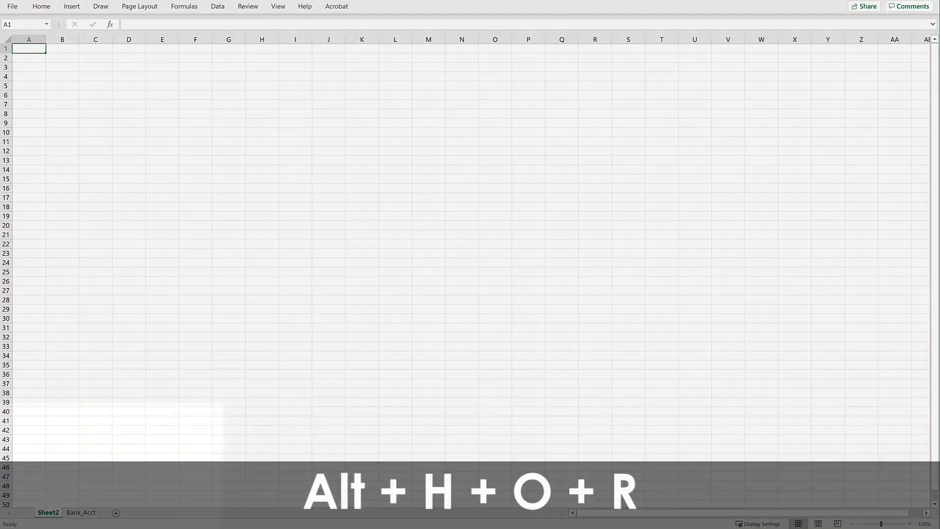
key(alt+h)
text(orBudget)
key(Return)
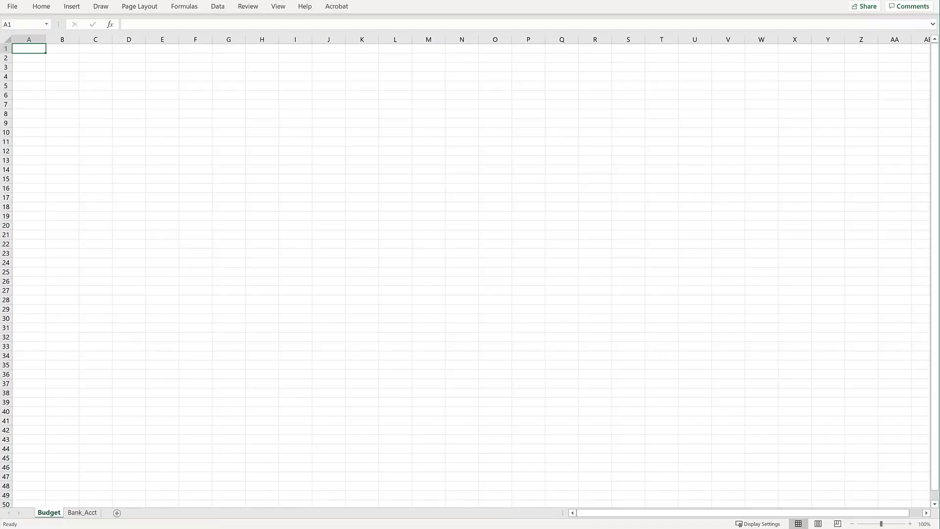
Enter the title 12 Month Budget in B2 of the Budget sheet.
click(62, 57)
text(12 Month Budget)
key(Return)
key(Return)
Enter the label Start Date: in B4 and the date 1/31/2020 in D4.
text(Start Date:)
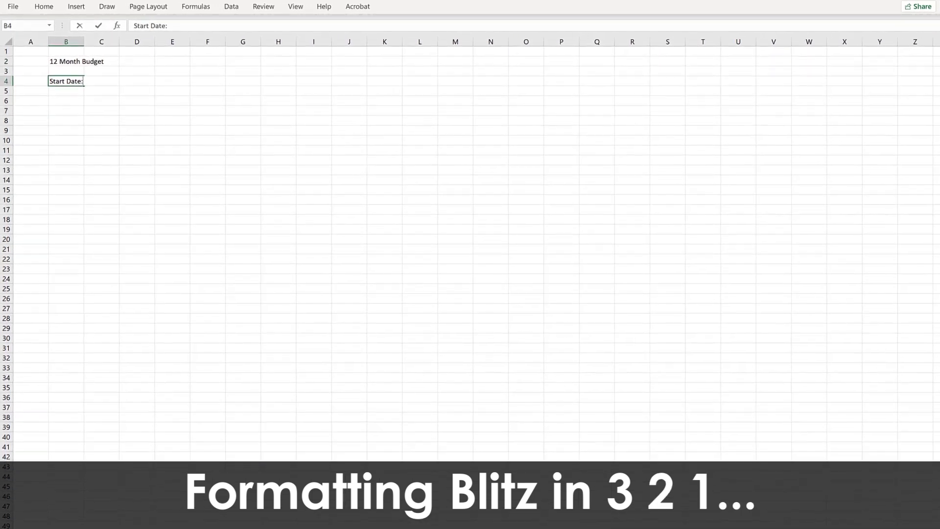
key(Tab)
key(Tab)
text(1/31/2020)
key(ctrl+Return)
Add an outside border around the start date range B4:D4.
key(shift+Left)
key(shift+Left)
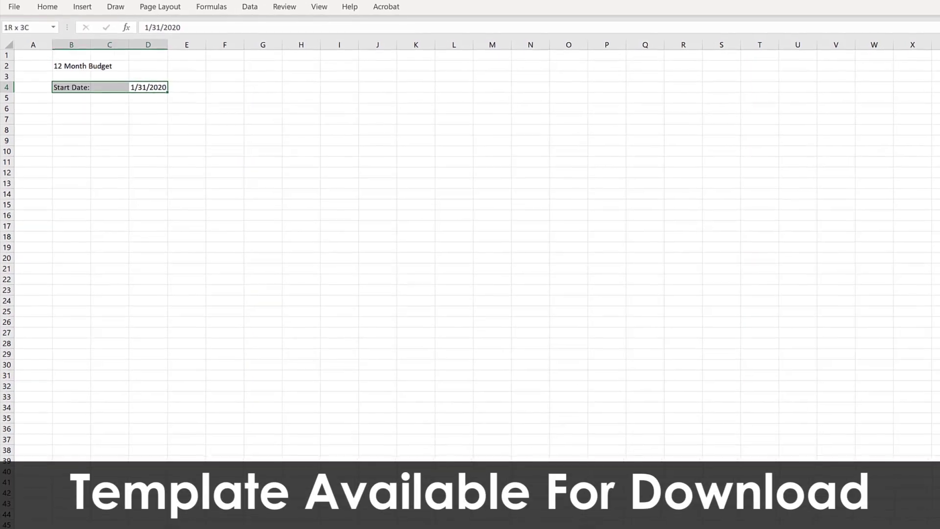
key(ctrl+shift+7)
Fill the start date cell D4 with light yellow.
key(shift+Right)
key(shift+Right)
key(alt+h)
key(h)
key(m)
key(Down)
key(Return)
Set the font color of the start date in D4 to blue.
key(alt+h)
key(f)
key(c)
key(m)
key(Up)
key(Up)
key(Up)
key(Up)
key(Up)
key(Up)
key(Up)
key(Up)
key(Up)
key(Up)
key(Up)
key(Up)
key(Up)
key(Up)
key(Right)
key(Right)
key(Down)
key(Return)
Enter =EOMONTH(D4,0) in D6 to return the first month end from the start date.
key(Down)
key(Down)
text(=eomonth()
key(Up)
key(Up)
text(,0))
key(Return)
Enter =EOMONTH(D6,1) in E6 to return the following month end.
key(Up)
key(Right)
text(=eomonth()
key(Left)
text(,1))
key(Return)
Format the month-end cells D6:E6 as dates.
key(Up)
key(Left)
key(shift+Right)
key(ctrl+1)
key(Down)
key(Down)
key(Down)
key(Down)
key(Return)
Fill the E6 month-end formula right through O6 to make twelve months of headers.
key(Right)
key(shift+Right)
key(shift+Right)
key(shift+Right)
key(shift+Right)
key(shift+Right)
key(shift+Right)
key(shift+Right)
key(shift+Right)
key(shift+Right)
key(shift+Right)
key(ctrl+r)
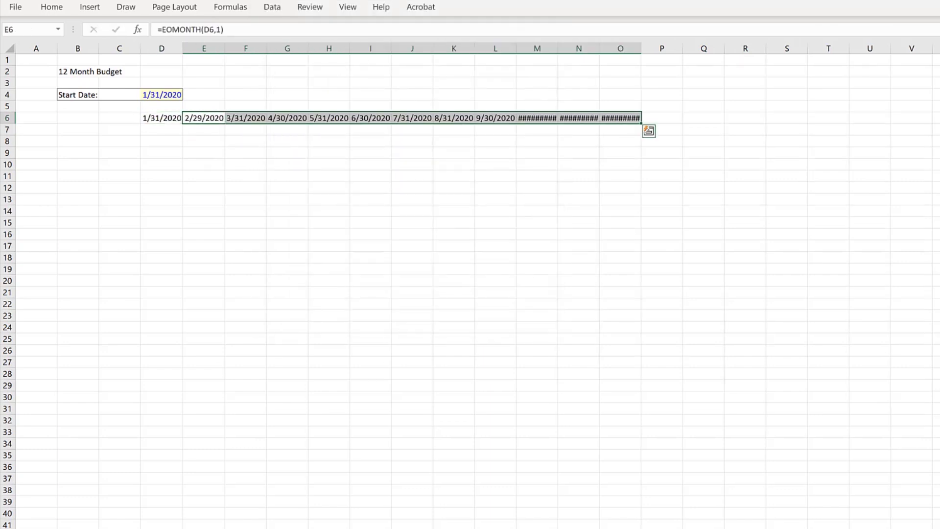
Set the width of the month columns D through O to 12.
key(alt+h)
key(o)
key(i)
key(Left)
key(ctrl+shift+Right)
key(alt+h)
text(ow12)
key(Return)
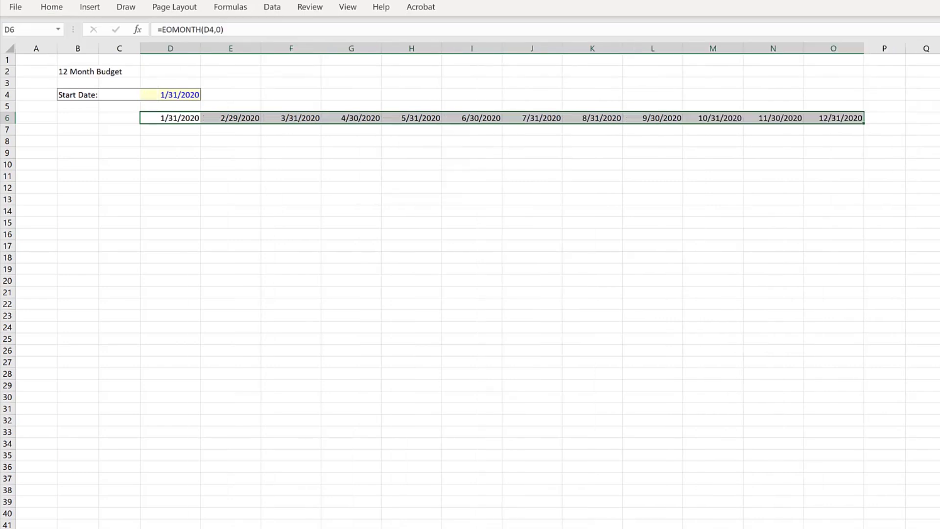
Center the month-end dates in D6:O6.
key(alt+h)
key(a)
key(c)
Enter the heading SOURCES OF CASH in B8 and the label Input Income Categories Below: in B10.
key(Down)
key(Down)
key(Left)
key(Left)
text(SOURCES OF CASH)
key(Return)
key(Return)
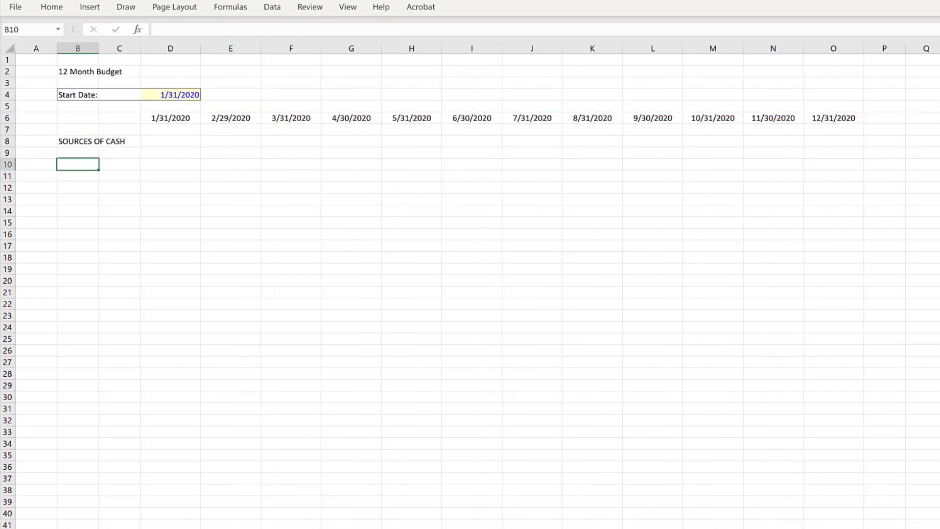
text(Input Income Categories Blelow:)
key(Return)
Fill the income category input cells B11:B20 with light yellow.
key(shift+Down)
key(shift+Down)
key(shift+Down)
key(shift+Down)
key(shift+Down)
key(shift+Down)
key(shift+Down)
key(shift+Down)
key(shift+Down)
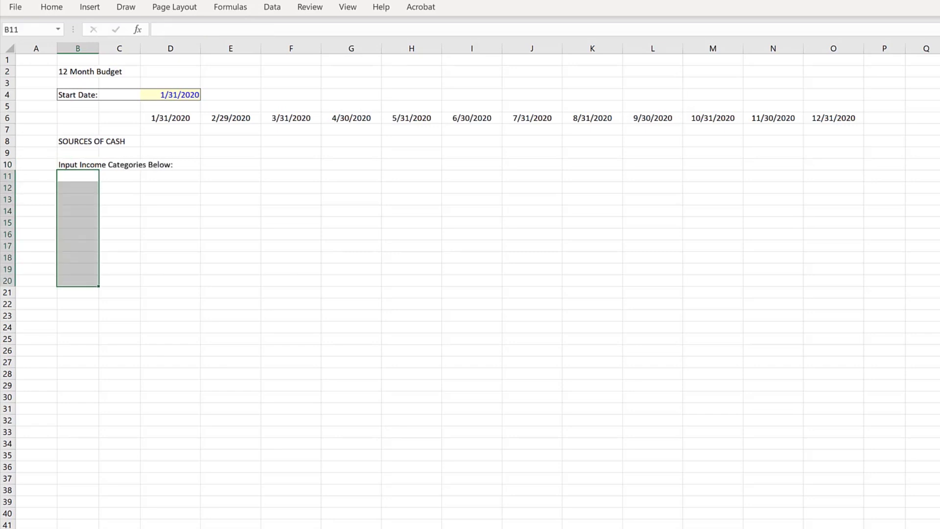
key(alt+h)
key(h)
key(Up)
key(Up)
key(Up)
key(Return)
Set the font color of the income category input cells B11:B20 to blue.
key(alt+h)
key(f)
key(c)
key(Up)
key(Up)
key(Return)
Enter the label TOTAL SOURCES in B22 below the income category cells.
key(Down)
key(Down)
key(Down)
key(Down)
key(Down)
key(Down)
key(Down)
key(Down)
key(Down)
key(Down)
key(Down)
text(TOTAL SOURCES)
key(Return)
key(Return)
Enter the heading USES OF CASH in B24 and the label Input Expense Categories Below: in B26.
text(USES O)
key(Return)
key(Return)
text(Input Expen)
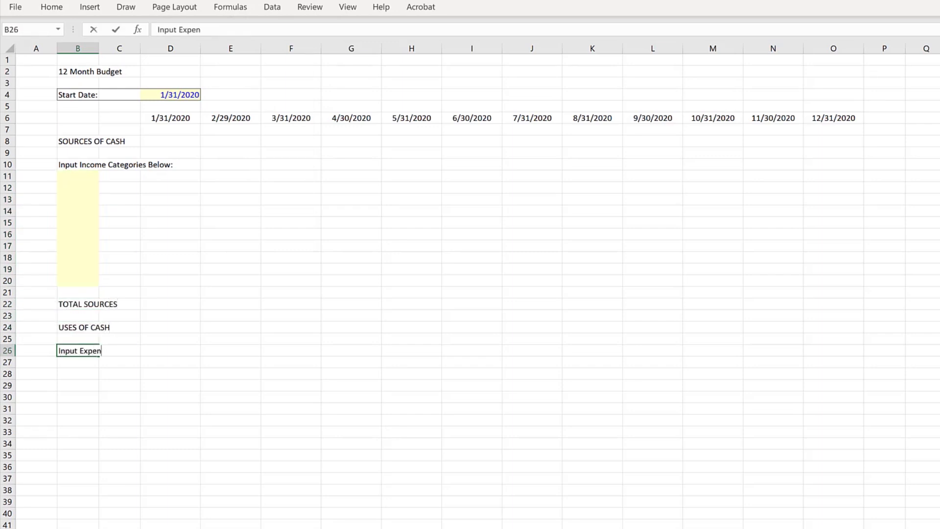
text(se Categories Below:)
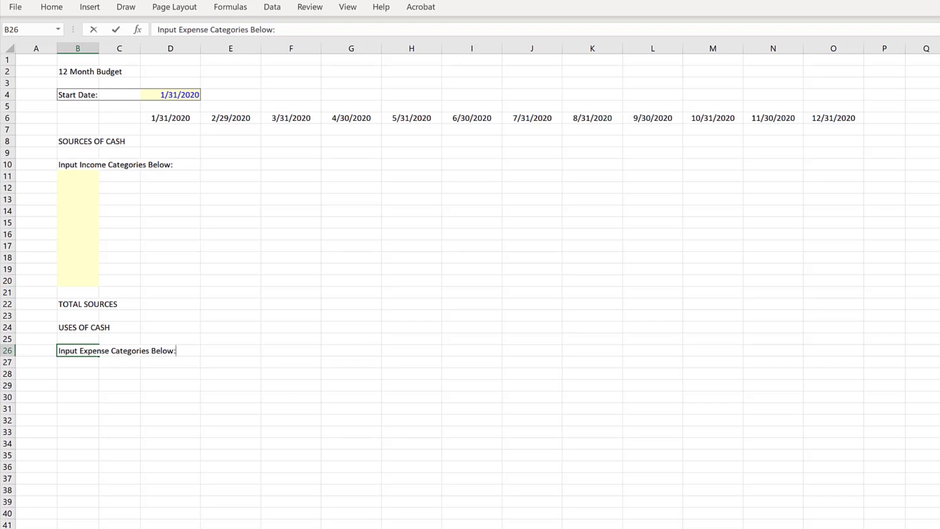
Copy the formatted income category input cells B11:B20 to B27:B36 as the expense category input cells.
key(Up)
key(Up)
key(Up)
key(Up)
key(Up)
key(Up)
key(shift+Up)
key(shift+Up)
key(shift+Up)
key(shift+Up)
key(shift+Up)
key(shift+Up)
key(shift+Up)
key(shift+Up)
key(shift+Up)
key(ctrl+c)
key(Down)
key(Down)
key(Down)
key(Down)
key(Down)
key(Down)
key(Down)
key(ctrl+v)
Enter the label TOTAL USES in B38 below the expense cells and the label PROFIT / LOSS in B40.
key(Down)
key(Down)
key(Down)
key(Down)
key(Down)
key(Down)
key(Down)
key(Down)
key(Down)
key(Down)
key(Down)
text(TOTAL USES)
key(Return)
key(Down)
text(PROFIT / LOSS)
Apply a top and bottom border to the PROFIT / LOSS row across B40:O40.
key(shift+Right)
key(shift+Right)
key(shift+Right)
key(shift+Right)
key(shift+Right)
key(shift+Right)
key(shift+Right)
key(shift+Right)
Add a top border to the TOTAL USES row across B38:O38.
key(shift+Right)
key(shift+Right)
key(shift+Right)
key(shift+Right)
key(shift+Right)
key(shift+Right)
key(alt+h)
key(b)
key(d)
key(Up)
key(Up)
Add a top border to the TOTAL SOURCES row across B22:O22.
key(shift+Right)
key(shift+Right)
key(shift+Right)
key(shift+Right)
key(shift+Right)
key(shift+Right)
key(shift+Right)
key(shift+Right)
key(shift+Right)
key(shift+Right)
key(shift+Right)
key(shift+Right)
key(shift+Right)
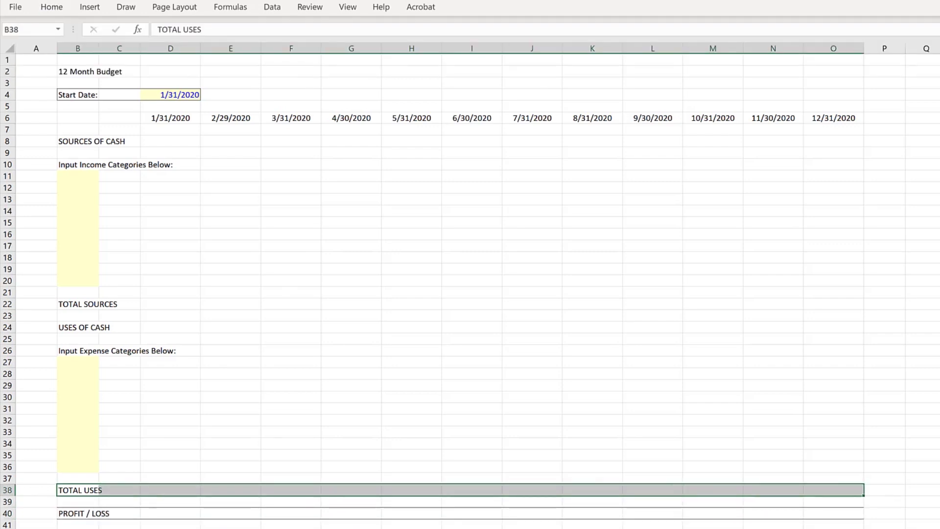
key(alt+h)
key(b)
key(p)
key(Up)
key(Up)
key(Up)
key(Up)
key(Up)
key(Up)
key(Up)
key(Up)
key(Up)
key(Up)
key(Up)
key(Up)
key(Up)
key(Up)
key(Up)
Fill the SOURCES OF CASH heading row B8:O8 with light gray.
key(Up)
key(shift+Right)
key(shift+Right)
key(shift+Right)
key(shift+Right)
key(shift+Right)
key(shift+Right)
key(shift+Right)
key(shift+Right)
key(shift+Right)
key(shift+Right)
key(shift+Right)
key(shift+Right)
key(shift+Right)
key(alt+h)
key(b)
key(p)
Fill the date header row B6:O6 with dark blue and set its font color to white.
key(Up)
key(Up)
key(Up)
key(Up)
key(Up)
key(Up)
key(Up)
key(Up)
key(Up)
key(Up)
key(Up)
key(Up)
key(Up)
key(Up)
Fill the USES OF CASH heading row B24:O24 with the same light gray and bold both section headings.
key(shift+Right)
key(shift+Right)
key(shift+Right)
key(shift+Right)
key(shift+Right)
key(shift+Right)
key(shift+Right)
key(shift+Right)
key(shift+Right)
key(shift+Right)
key(shift+Right)
key(shift+Right)
key(shift+Right)
key(alt+h)
key(h)
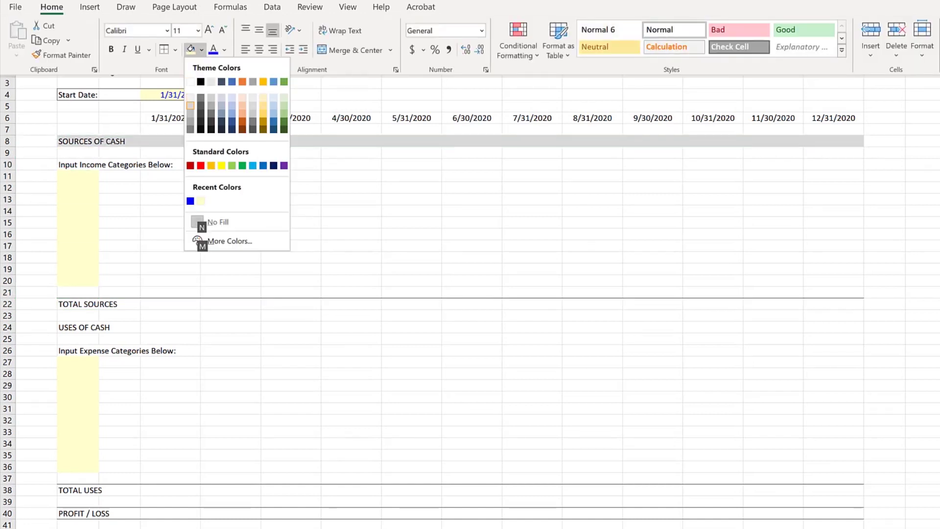
key(Return)
key(Down)
key(Down)
key(Down)
key(Down)
key(Down)
key(Down)
key(Down)
key(Down)
key(Down)
key(Down)
key(Down)
key(Down)
key(Down)
key(Down)
key(Down)
key(Down)
key(shift+Right)
key(shift+Right)
key(shift+Right)
key(shift+Right)
key(shift+Right)
key(shift+Right)
key(shift+Right)
key(shift+Right)
key(shift+Right)
key(shift+Right)
key(shift+Right)
key(shift+Right)
key(shift+Right)
key(F4)
key(ctrl+b)
key(Up)
key(Up)
key(Up)
key(Up)
key(Up)
key(Up)
key(Up)
key(Up)
key(Up)
key(Up)
key(Up)
key(Up)
key(Up)
key(Up)
key(Up)
key(Up)
key(Up)
key(Up)
key(shift+Right)
key(shift+Right)
key(shift+Right)
key(shift+Right)
key(shift+Right)
key(shift+Right)
key(shift+Right)
key(shift+Right)
key(shift+Right)
key(shift+Right)
key(shift+Right)
key(shift+Right)
key(shift+Right)
key(alt+h)
key(h)
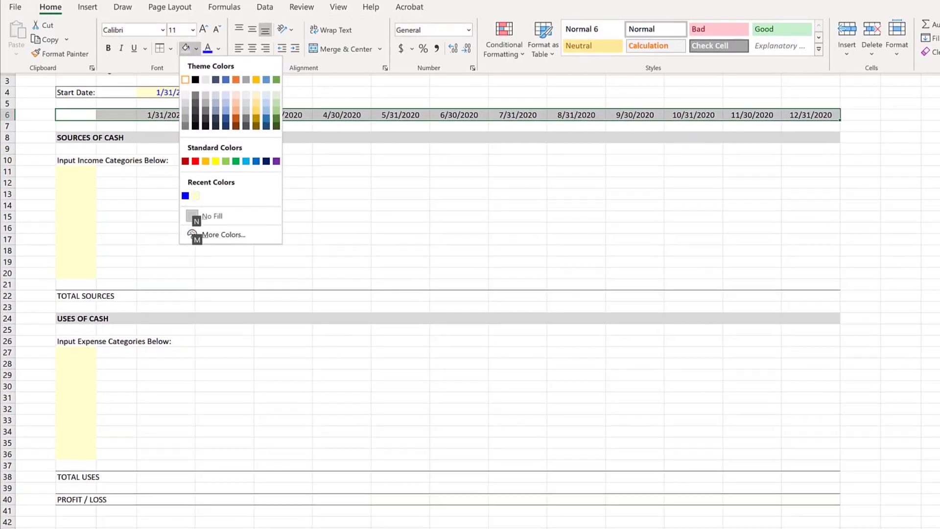
key(Right)
key(Right)
key(Right)
key(Return)
key(alt+h)
key(f)
key(c)
key(Down)
key(Return)
Copy the last month's column O6:O40 into columns Q and S to create two formatted summary columns.
key(Right)
key(Right)
key(Right)
key(Right)
key(Right)
key(Right)
key(Right)
key(Right)
key(Right)
key(Right)
key(Right)
key(Right)
key(Right)
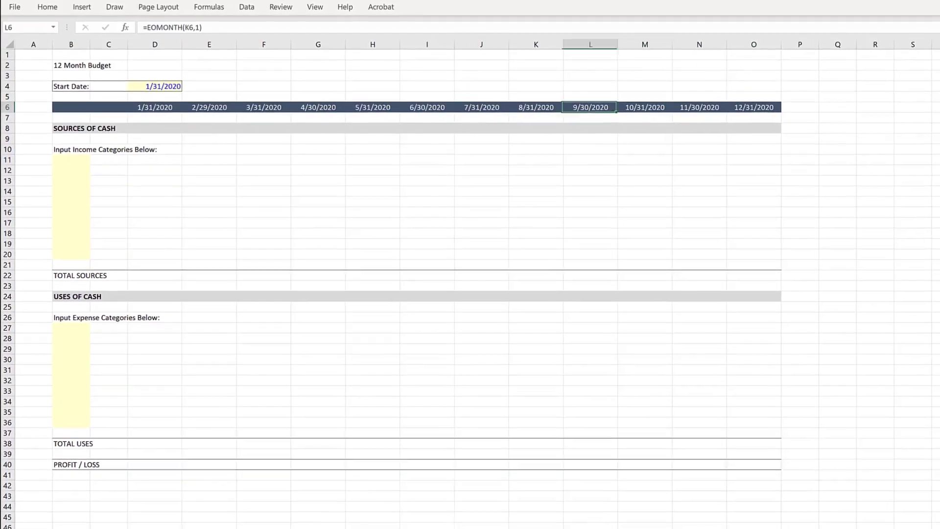
key(shift+Down)
key(shift+Down)
key(shift+Down)
key(shift+Down)
key(shift+Down)
key(shift+Down)
key(shift+Down)
key(shift+Down)
key(shift+Down)
key(shift+Down)
key(shift+Down)
key(shift+Down)
key(shift+Down)
key(shift+Down)
key(shift+Down)
key(shift+Down)
key(shift+Down)
key(shift+Down)
key(shift+Down)
key(shift+Down)
key(ctrl+c)
key(Right)
key(Right)
key(ctrl+v)
key(Right)
key(Right)
key(ctrl+v)
Set the width of the spacer columns P and R to 0.5.
key(Left)
key(Left)
Set the width of the summary columns Q and S to 12.5.
key(Left)
key(alt+h)
text(ow0.5)
key(Return)
key(Right)
key(Right)
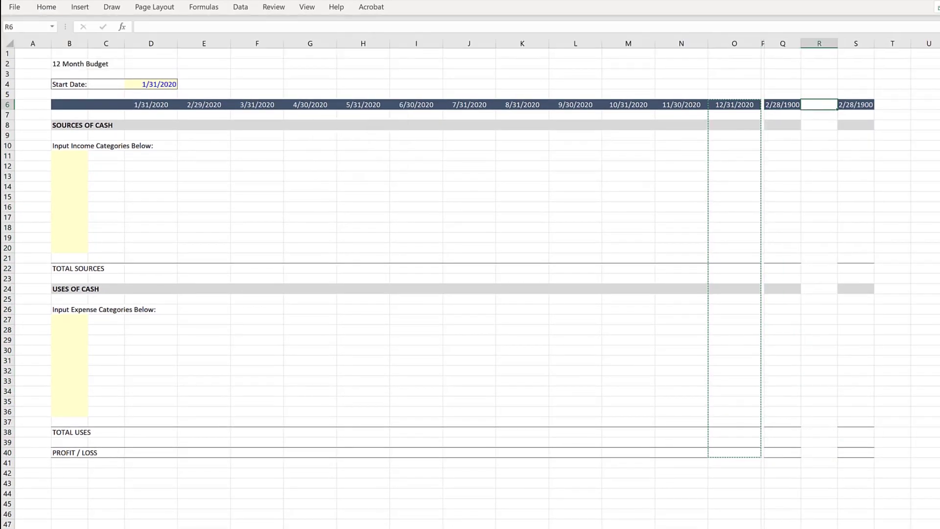
key(F4)
Enter the summary column headers 12 Months in Q6 and Mo. Average in S6.
key(Left)
key(alt+h)
text(ow12.5)
key(Return)
key(Right)
key(Right)
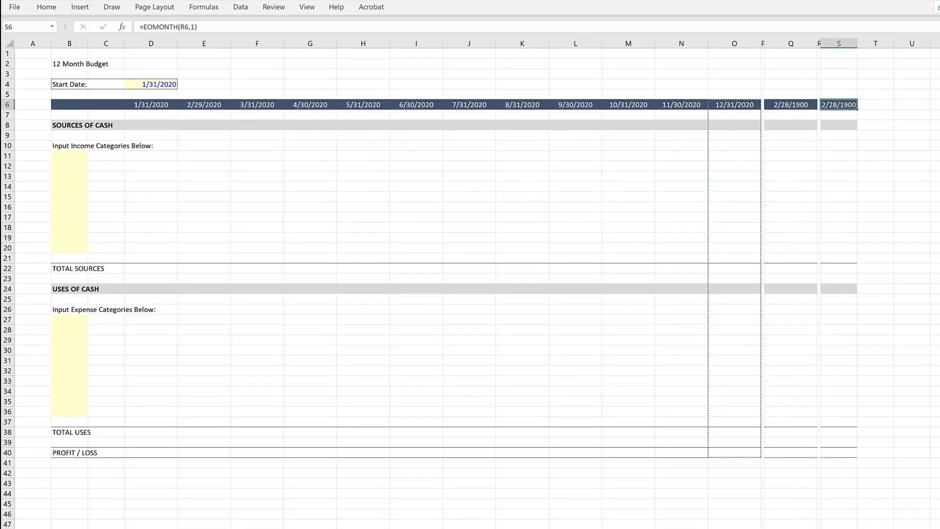
key(F4)
Set the height of spacer row 7 below the date header to 3.
key(Left)
key(Left)
text(12 Months)
key(Right)
key(Right)
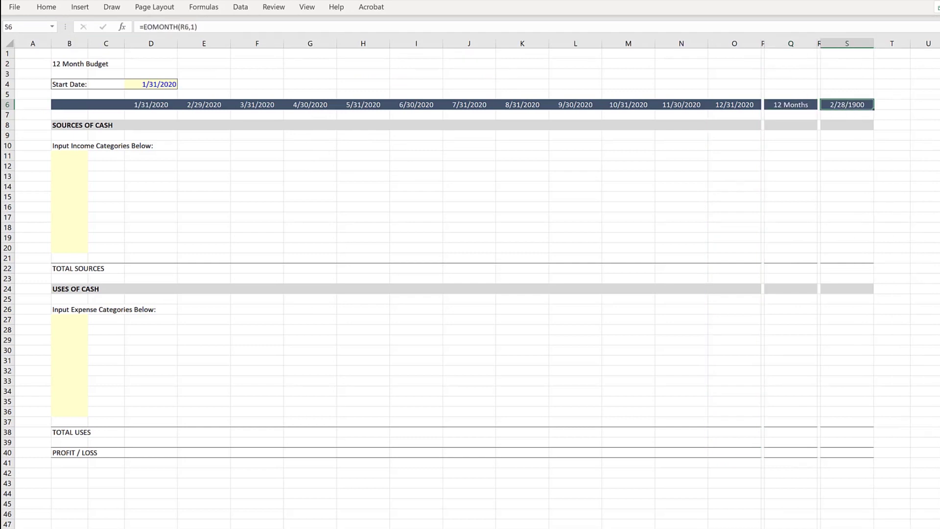
text(Mo. Average)
key(Return)
key(Left)
key(Left)
key(shift+space)
key(alt+h)
text(oh3)
key(Return)
key(Down)
key(Down)
Set the width of column A on the Budget sheet to 1.
key(Left)
key(Left)
key(Left)
key(Left)
key(Left)
key(Left)
key(Left)
key(Left)
key(Left)
key(Left)
key(Left)
key(Left)
key(Left)
key(Left)
key(Left)
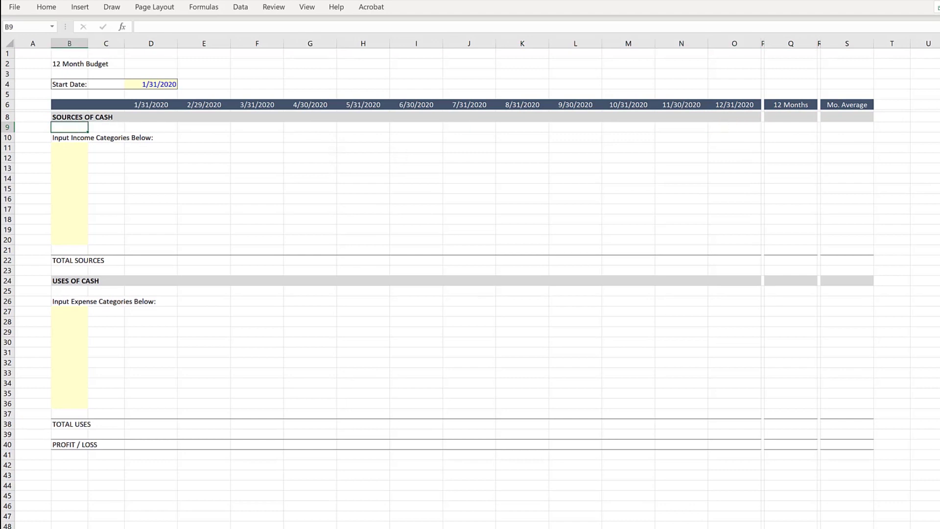
Set the height of spacer rows 9, 21, 23, 25, 37 and 39 to 3.
key(F4)
key(Down)
key(Down)
key(Down)
key(Down)
key(Down)
key(Down)
key(Down)
key(Down)
key(Down)
key(Down)
key(Down)
key(Down)
key(F4)
key(Down)
key(Down)
key(F4)
key(Down)
key(Down)
key(F4)
key(Down)
key(Down)
key(Down)
key(Down)
key(Down)
key(Down)
key(Down)
key(Down)
key(Down)
key(Down)
key(Down)
key(Down)
Set the height of spacer rows 5, 3 and 1 above the date header to 3.
key(F4)
key(Down)
key(Down)
key(F4)
key(ctrl+Up)
key(ctrl+Up)
key(ctrl+Up)
key(ctrl+Up)
key(ctrl+Up)
key(Up)
key(Up)
key(Up)
key(Up)
key(Up)
key(F4)
key(Up)
key(Up)
key(F4)
key(Up)
key(Up)
key(F4)
key(Left)
key(alt+h)
text(ow1)
key(Return)
key(Down)
key(Down)
key(Down)
key(Down)
key(Down)
key(Down)
key(Down)
key(Down)
key(Down)
key(Down)
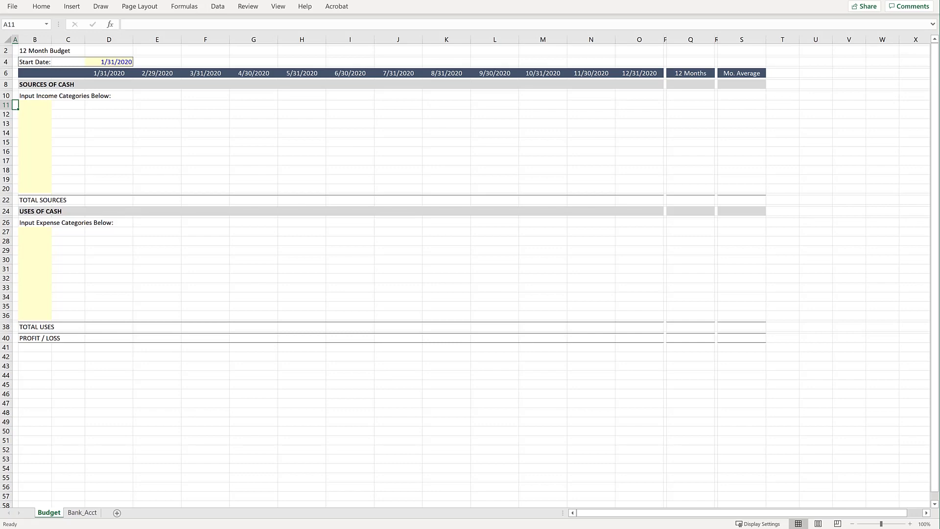
Create a copy of the Bank_Acct sheet at the end of the workbook.
key(ctrl+Page_Down)
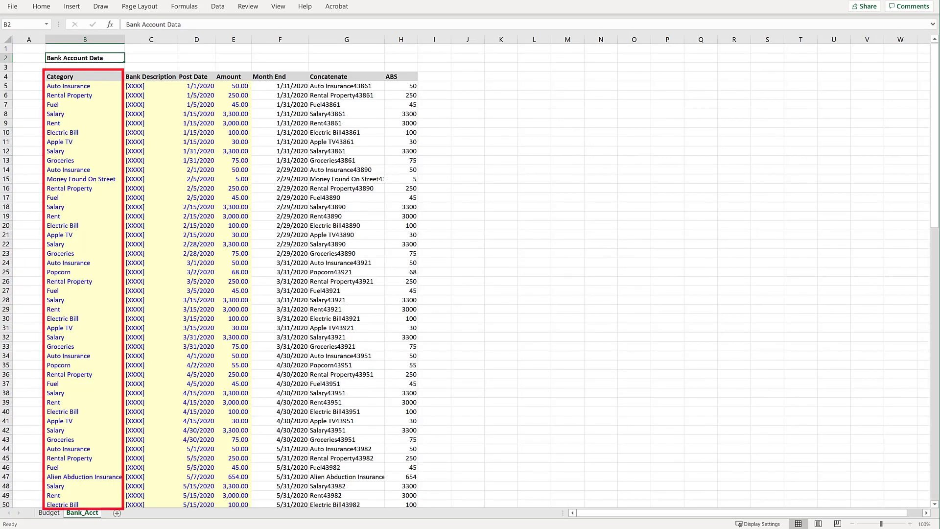
key(ctrl+Page_Up)
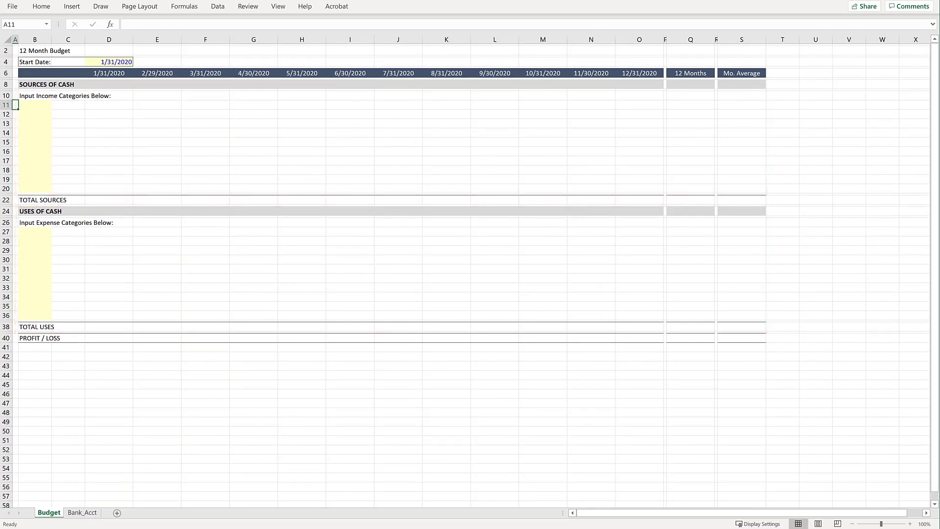
key(ctrl+Page_Down)
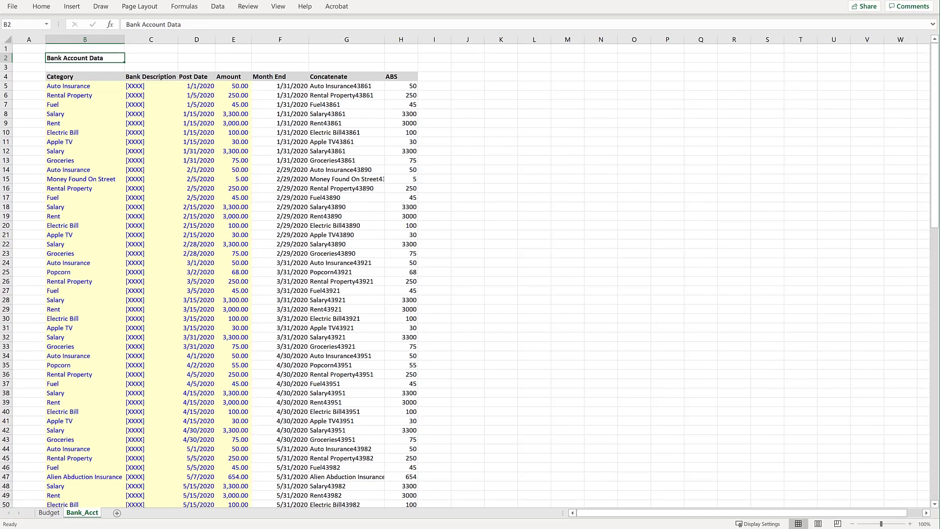
key(alt)
key(h)
key(o)
key(m)
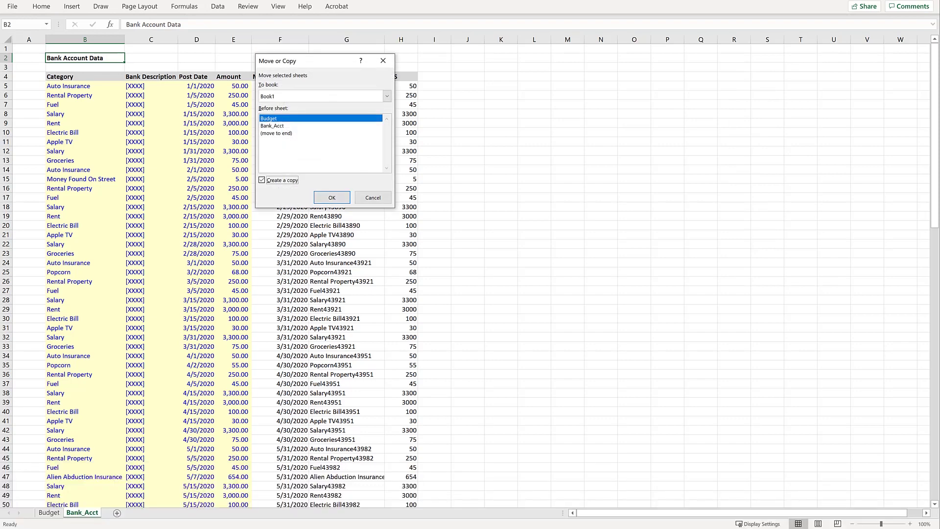
key(alt+b)
key(Down)
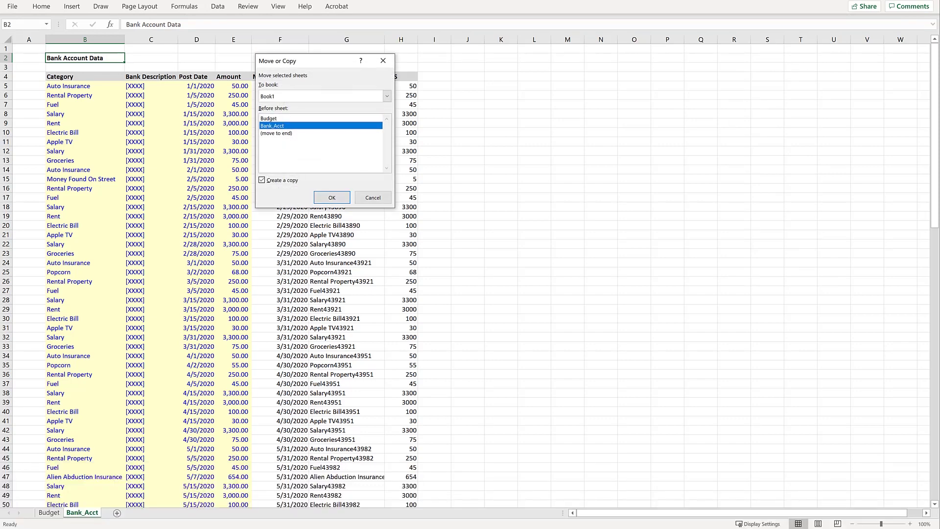
key(Down)
key(Return)
Delete columns C through H from the copied sheet and clear the Bank Account Data title in B2.
key(Right)
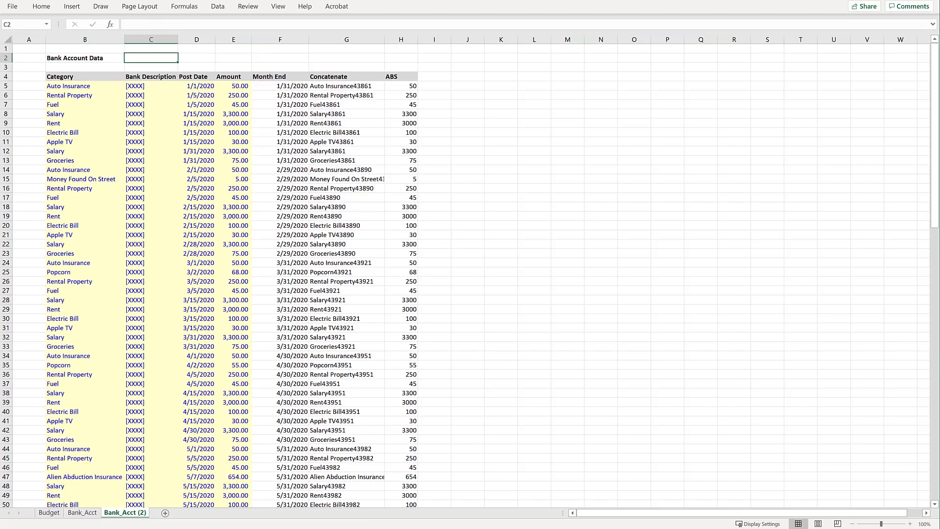
key(ctrl+space)
key(shift+Right)
key(shift+Right)
key(shift+Right)
key(shift+Right)
key(shift+Right)
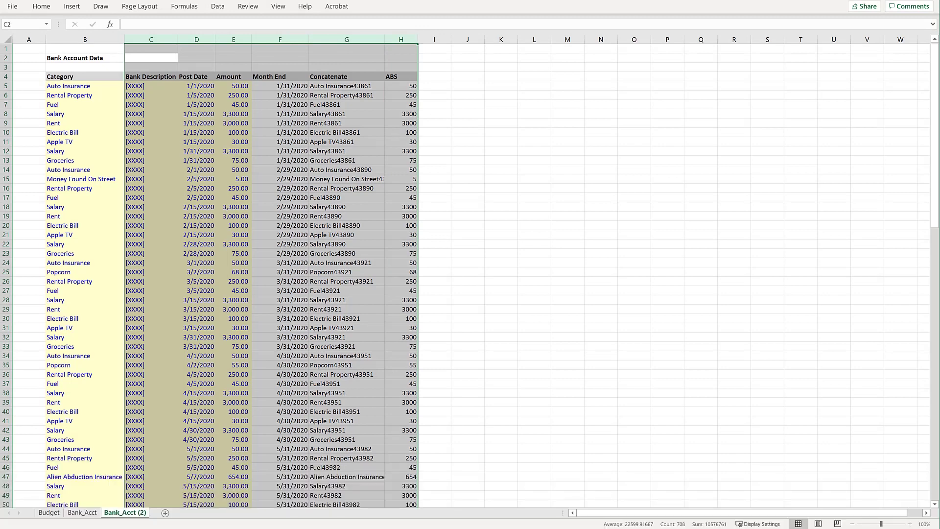
key(alt)
key(e)
key(d)
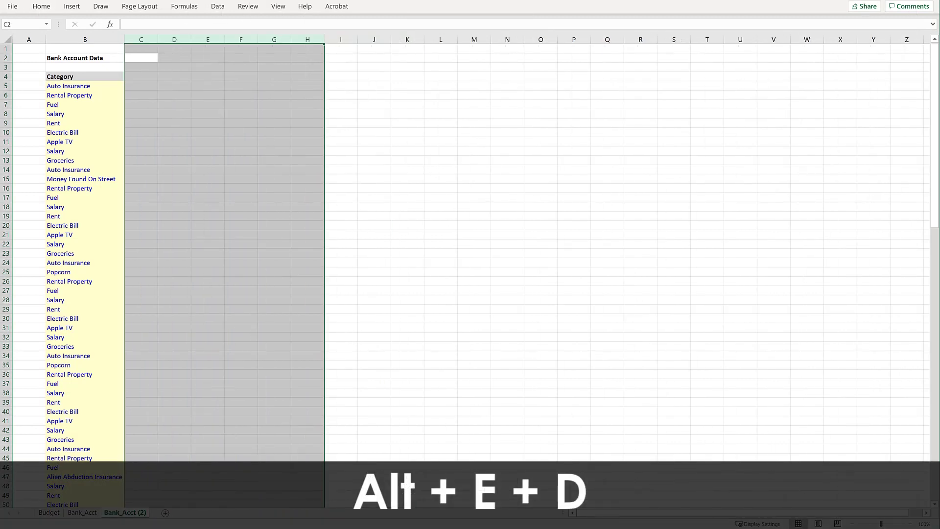
key(Left)
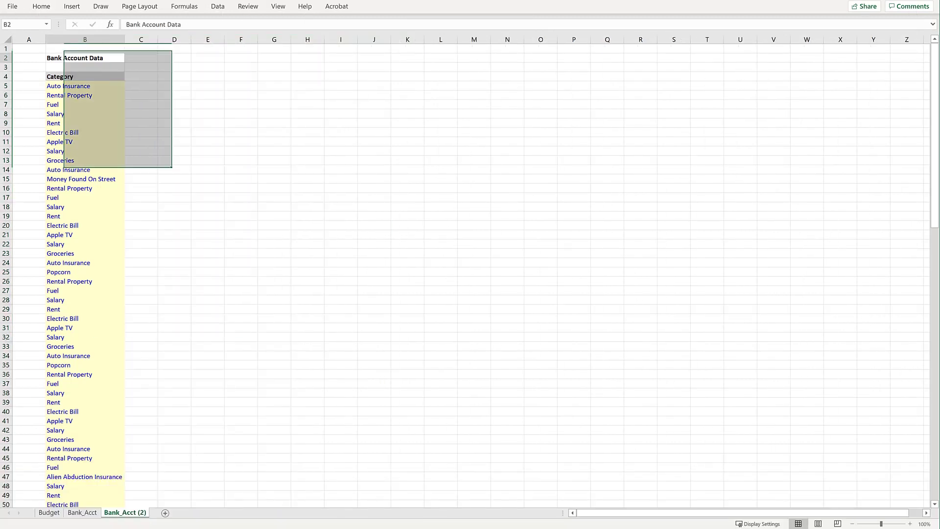
key(Delete)
Remove duplicate values from the Category column, treating the first row as a header.
key(Down)
key(Down)
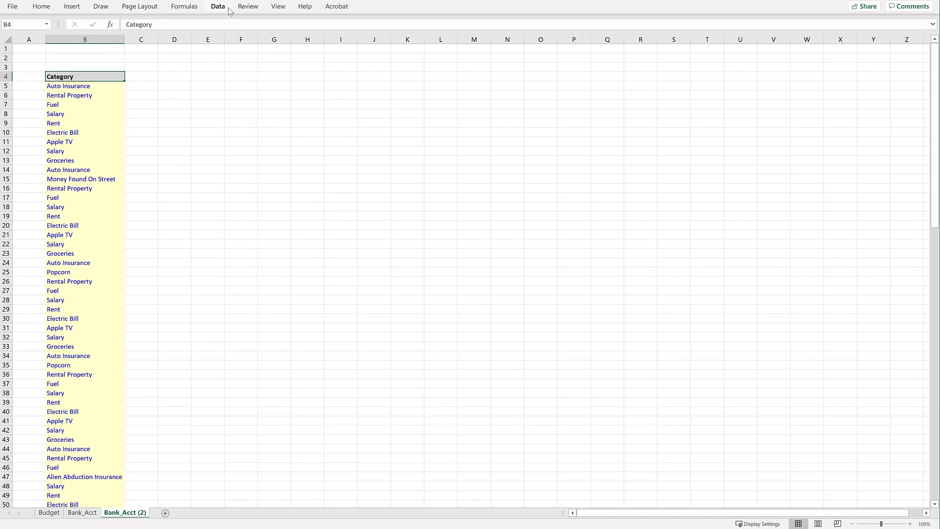
click(228, 10)
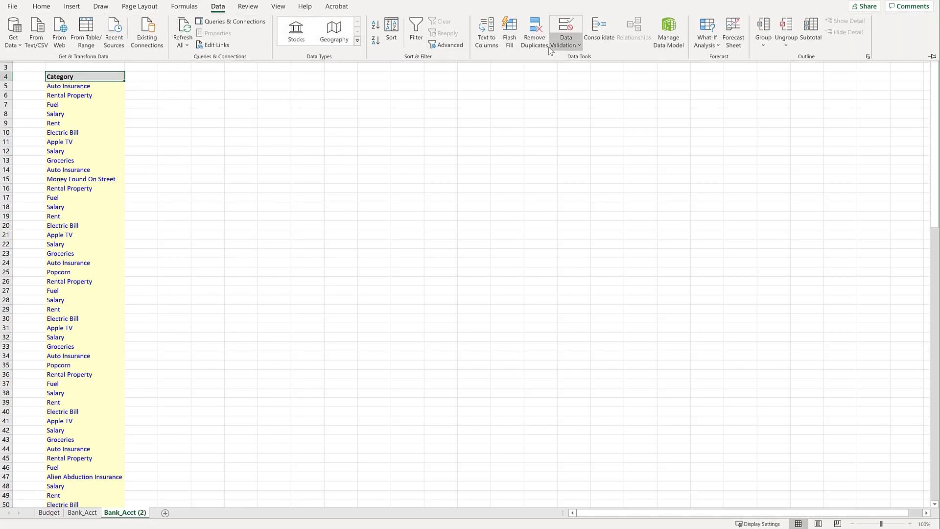
click(538, 49)
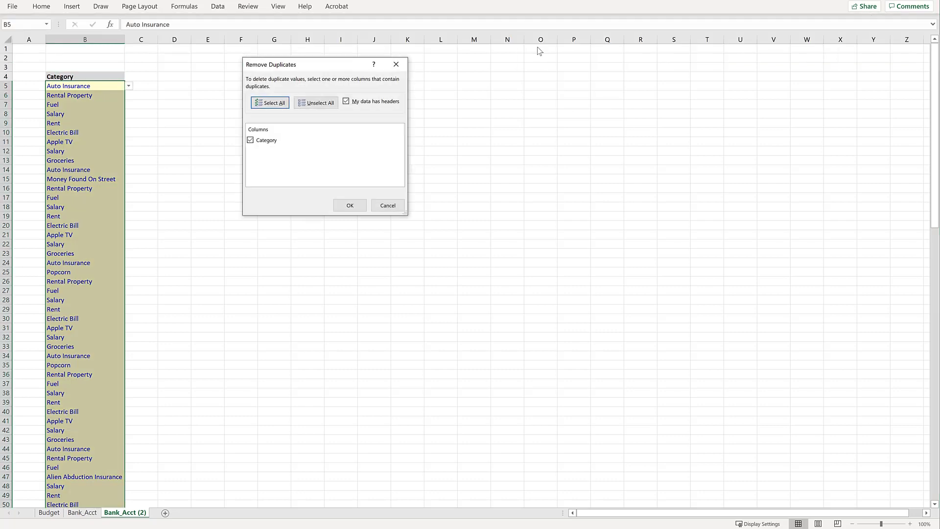
click(361, 204)
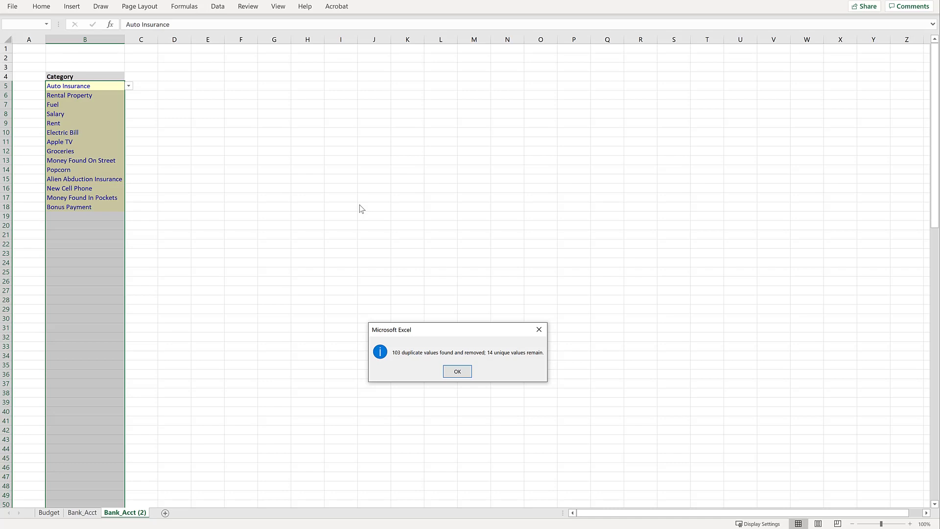
key(Return)
Add a filter to the Category header and sort the category list from A to Z.
key(Up)
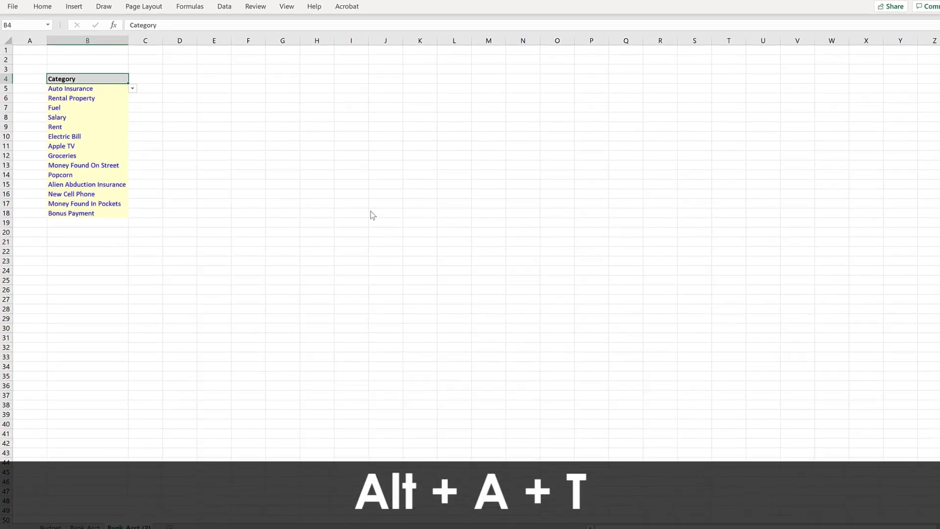
key(alt+a)
key(t)
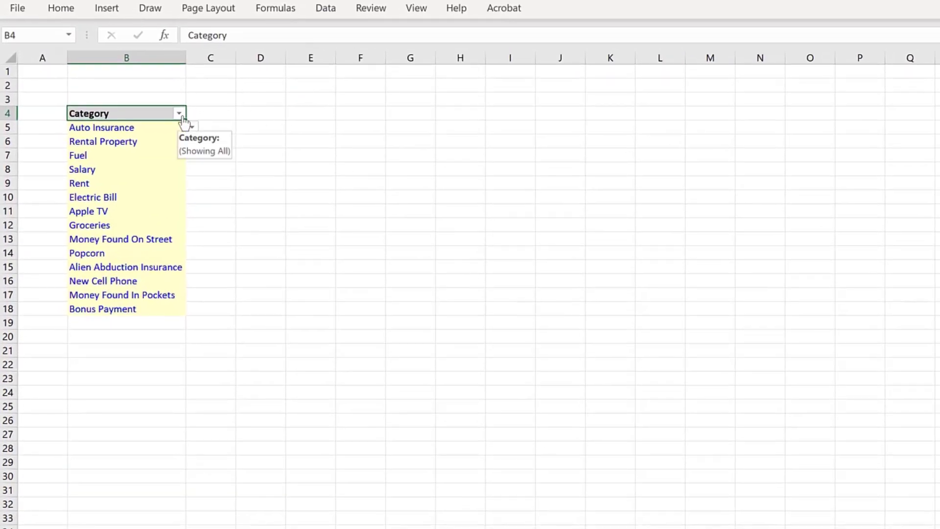
click(180, 113)
click(159, 131)
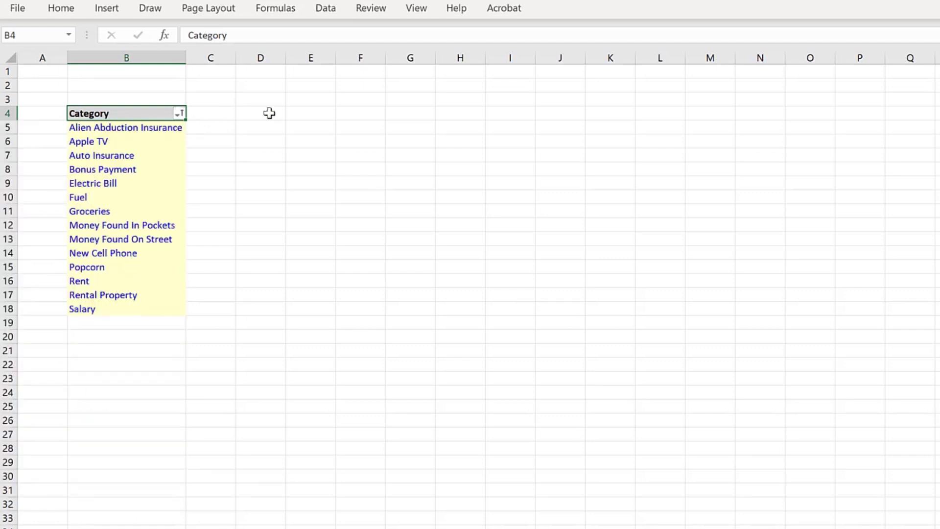
Enter the title Data Validation in cell B2.
key(Up)
key(Up)
text(Data Validation)
key(Return)
Shrink rows 3 and 1 around the title to thin spacer rows.
key(shift+space)
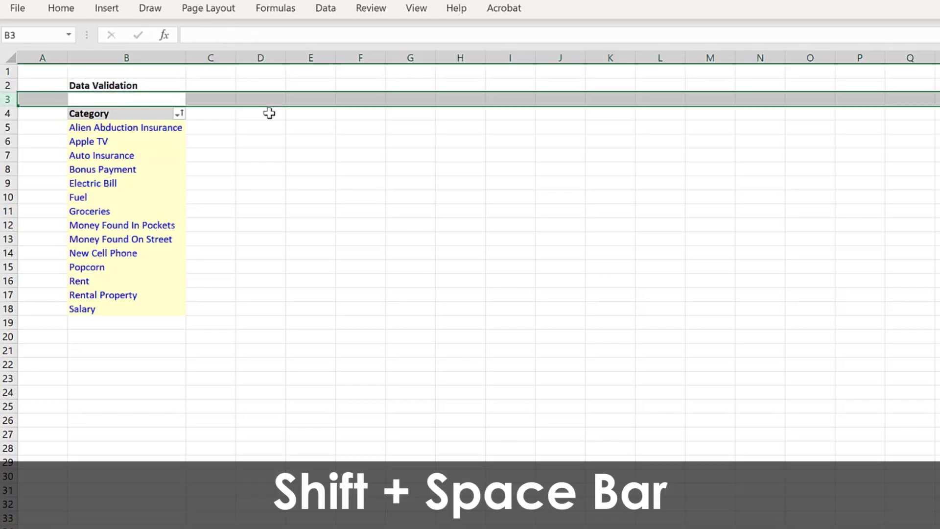
key(alt+h)
text(oh0)
key(Return)
key(Up)
key(Up)
key(F4)
Reduce column A of the category list sheet to a thin spacer column.
key(ctrl+space)
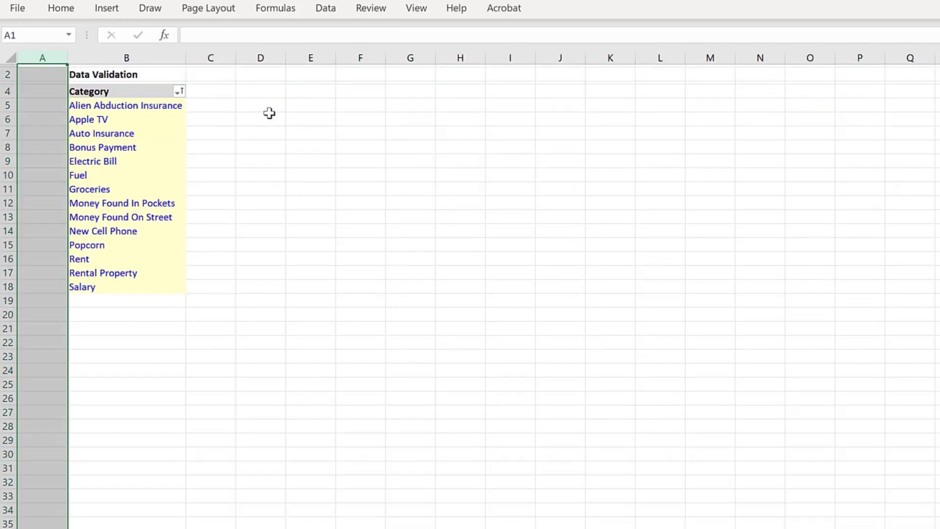
key(alt+h)
text(ow)
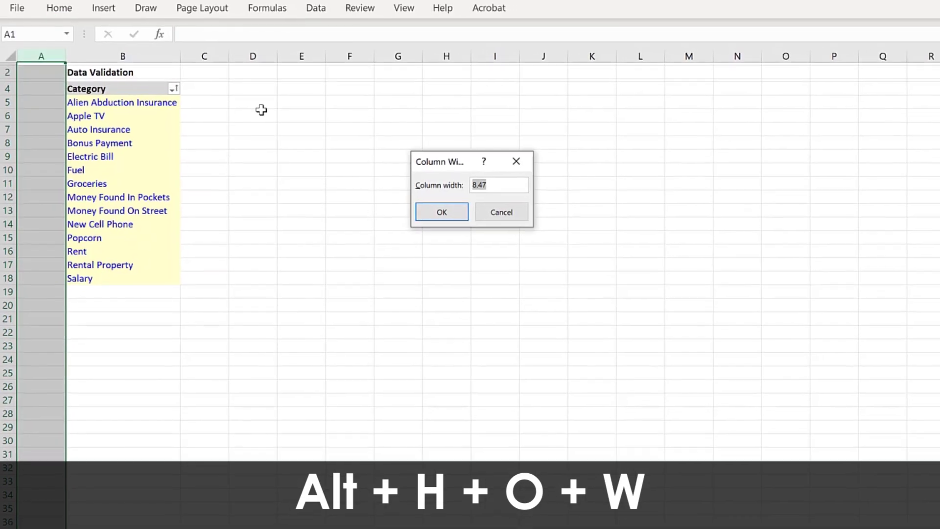
text(0)
key(Return)
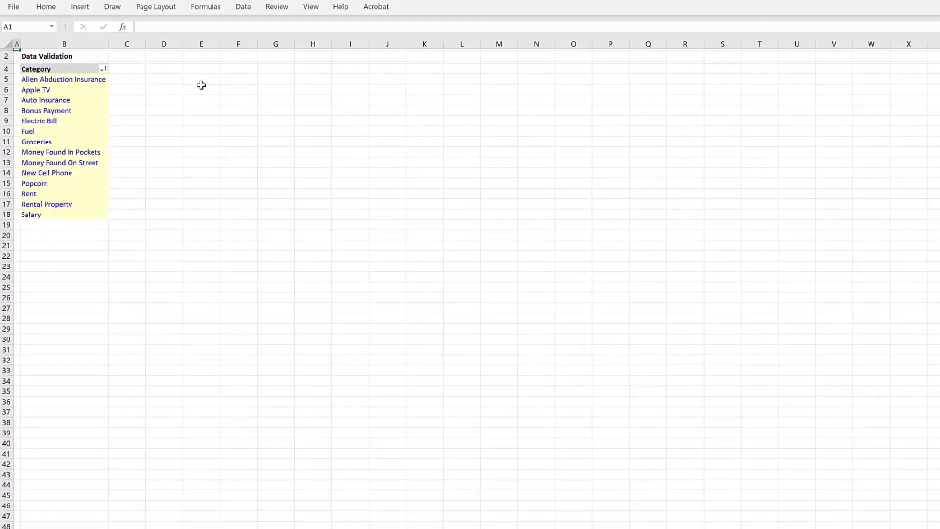
Rename the copied sheet Bank_Acct (2) as Data Validation.
key(alt+h)
key(o)
key(r)
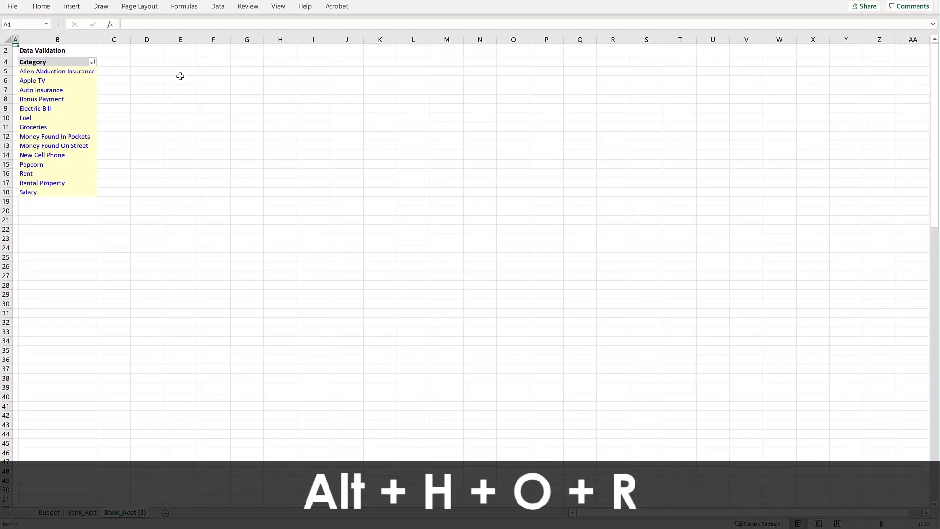
text(Data Vali)
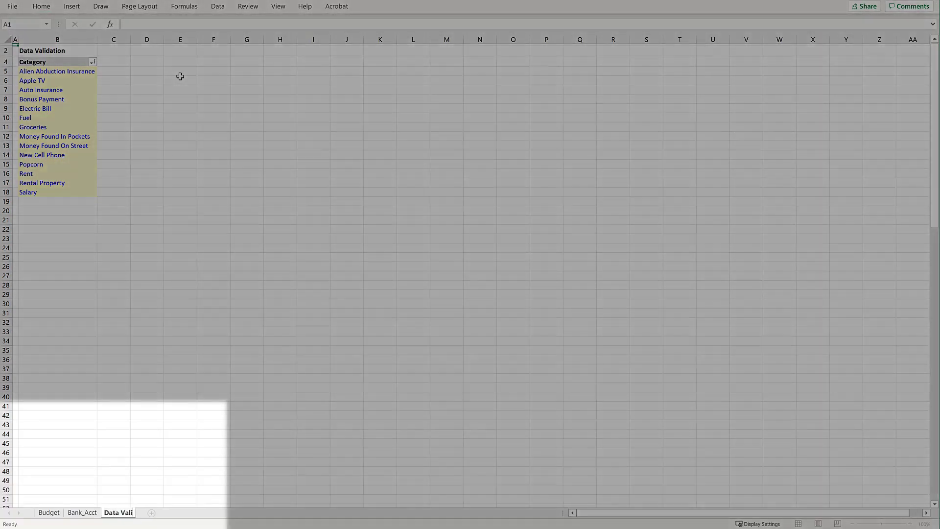
text(dation)
key(Return)
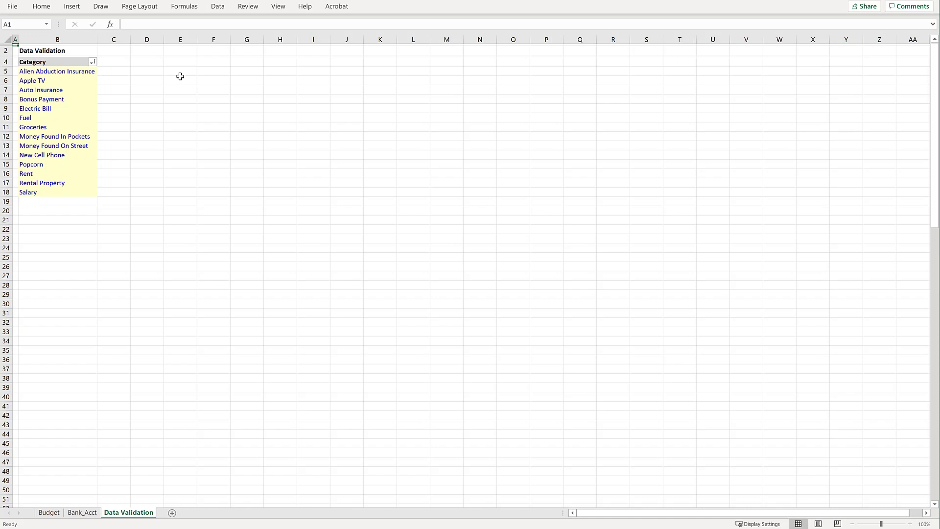
Set up data validation on the Budget sheet's income category cells B11:B20, allowing List entries.
key(ctrl+Page_Up)
key(ctrl+Page_Up)
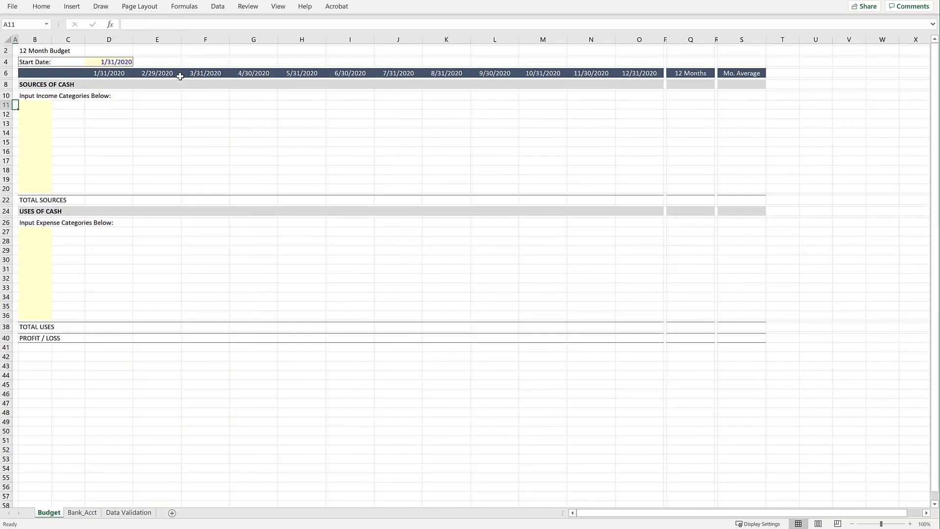
key(Right)
key(shift+Down)
key(shift+Down)
key(shift+Down)
key(shift+Down)
key(shift+Down)
key(shift+Down)
key(shift+Down)
key(shift+Down)
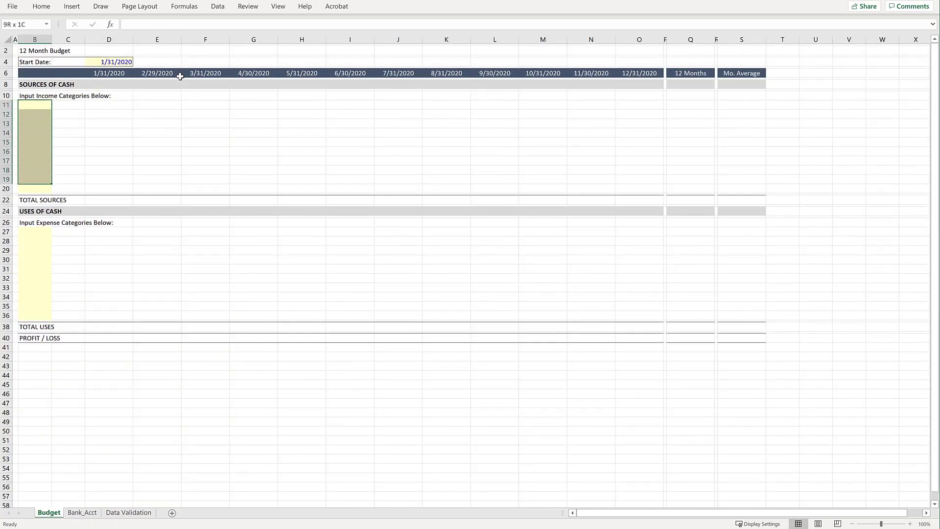
key(shift+Down)
key(alt)
key(a)
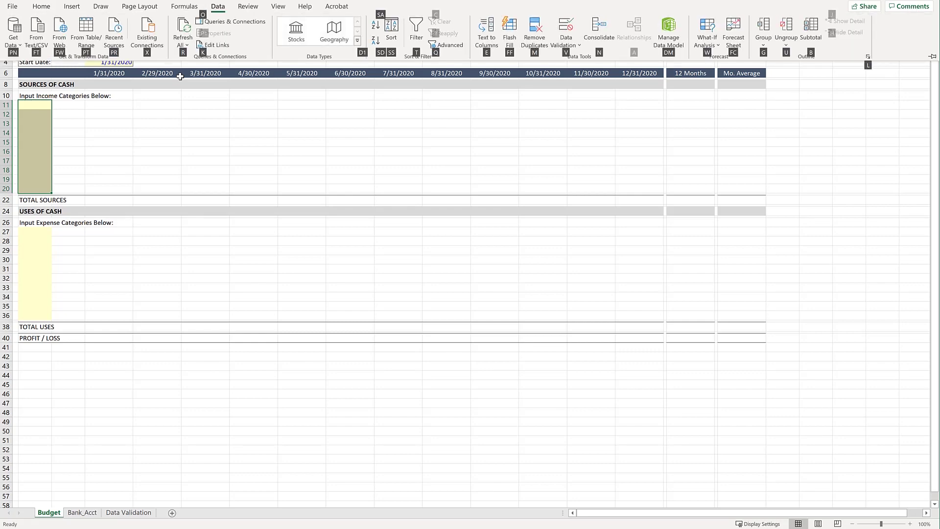
key(v)
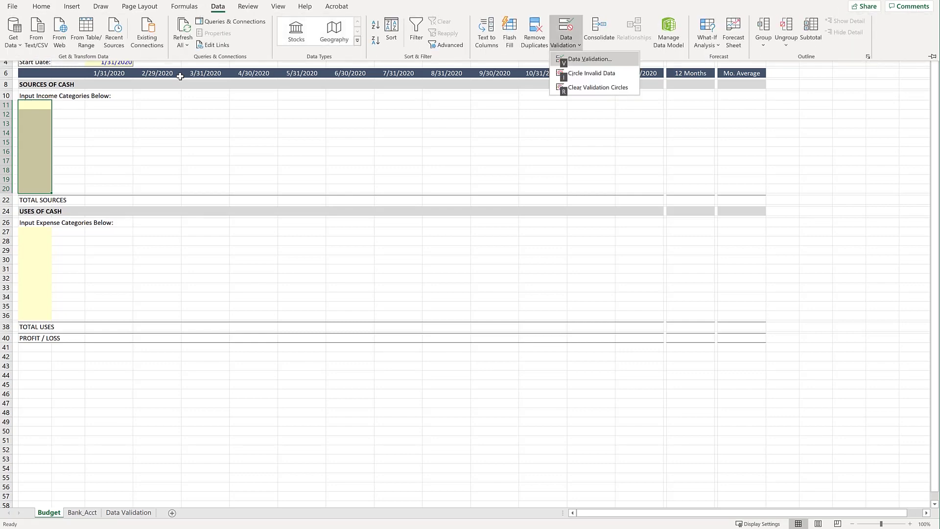
key(v)
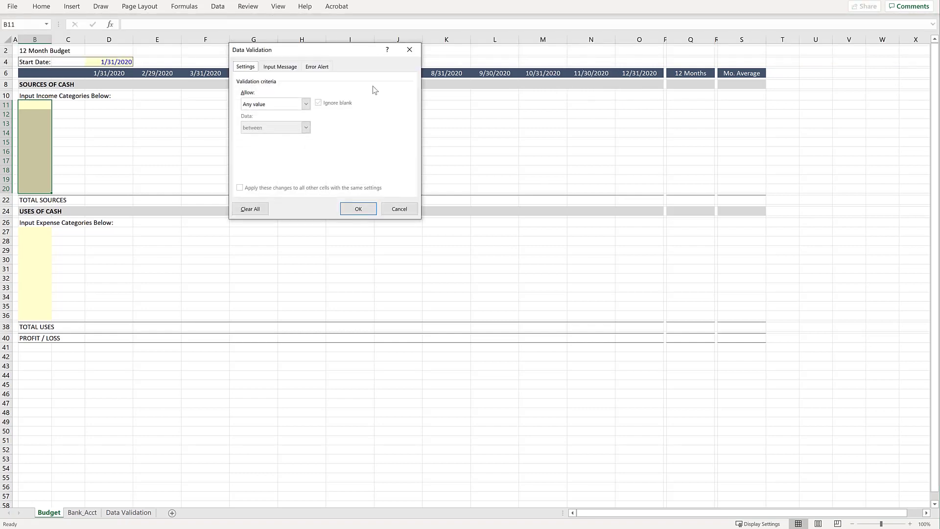
click(308, 107)
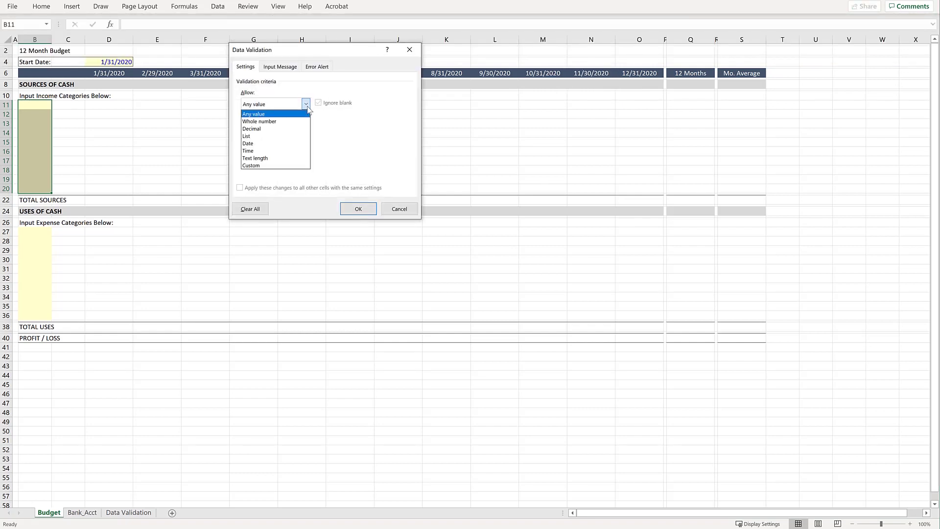
click(286, 136)
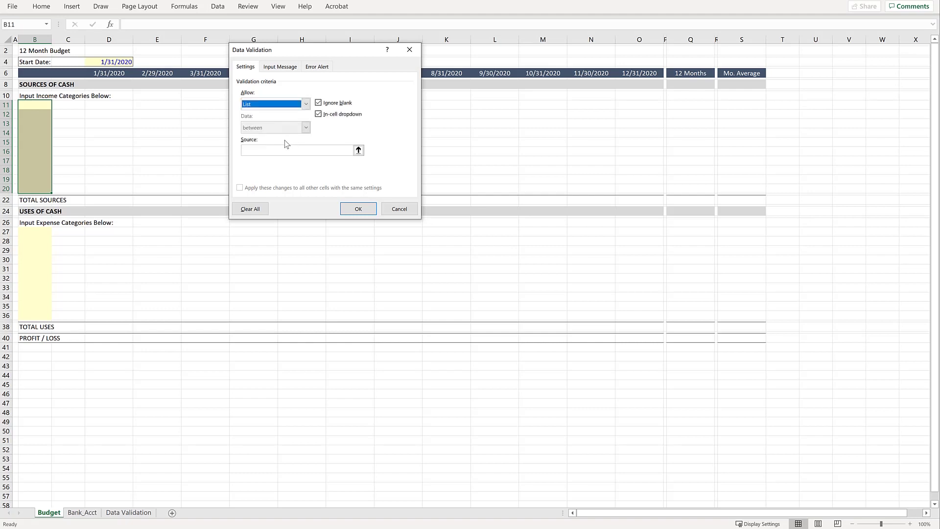
Use the categories in B5:B18 of the Data Validation sheet as the source of the validation list.
click(282, 151)
text(=)
click(124, 513)
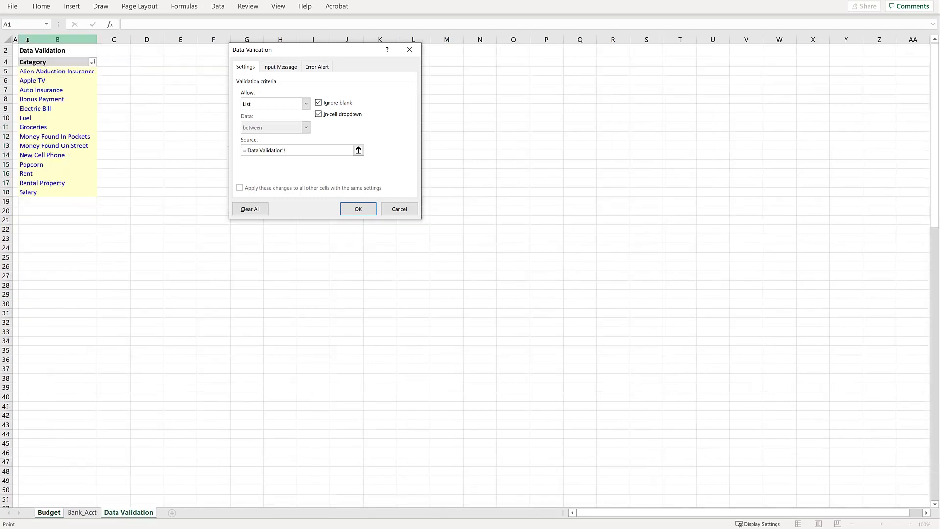
drag(50, 72, 81, 191)
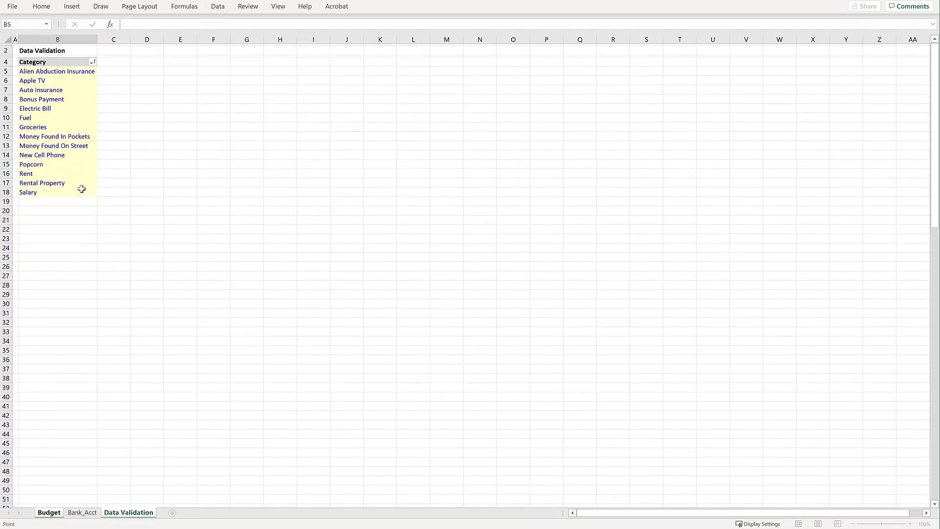
Copy the validated income category cells B11:B20 into the expense category cells B27:B36 on the Budget sheet.
key(ctrl+c)
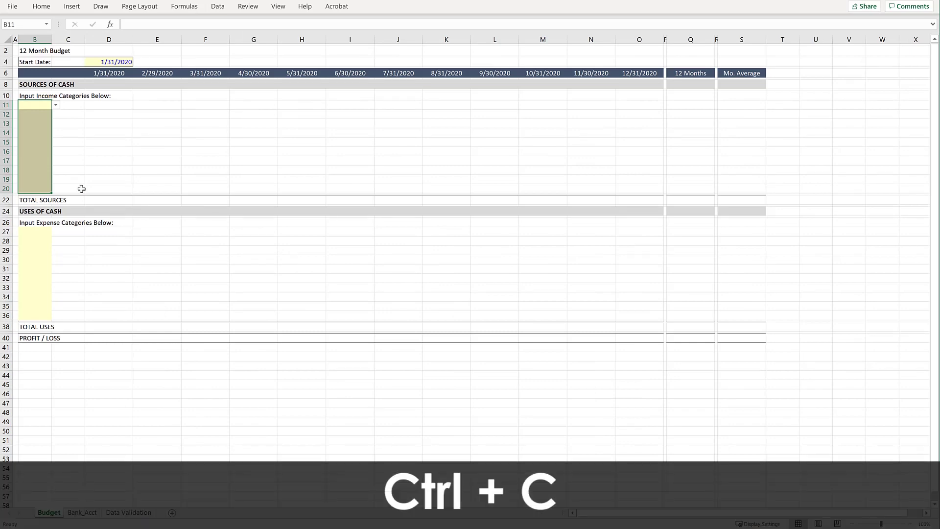
key(ctrl+c)
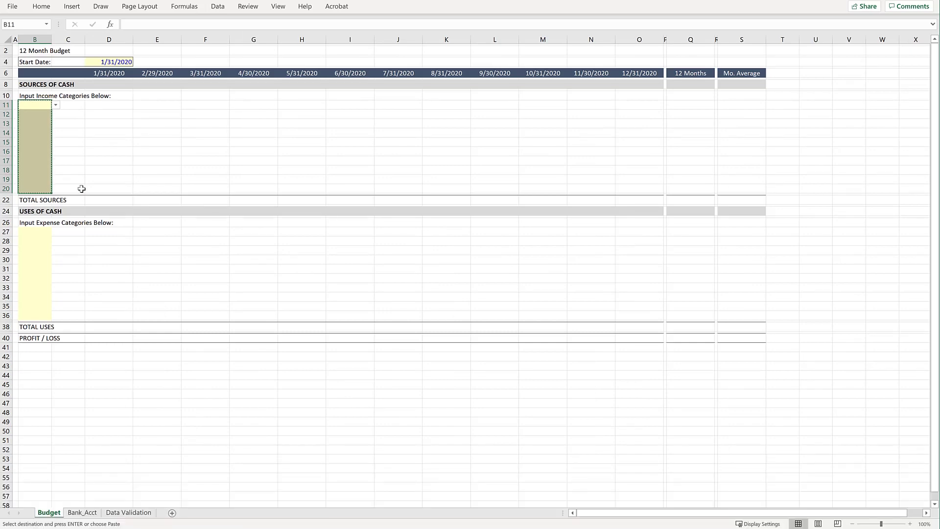
key(Down)
key(Down)
key(Down)
key(Down)
key(Down)
key(Down)
key(Down)
key(Down)
key(Down)
key(Down)
key(Down)
key(Down)
key(Down)
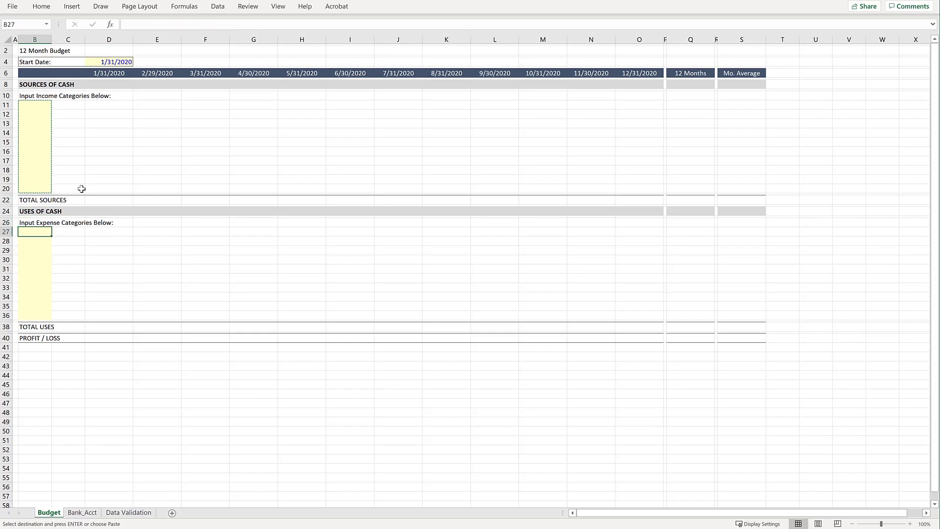
key(ctrl+v)
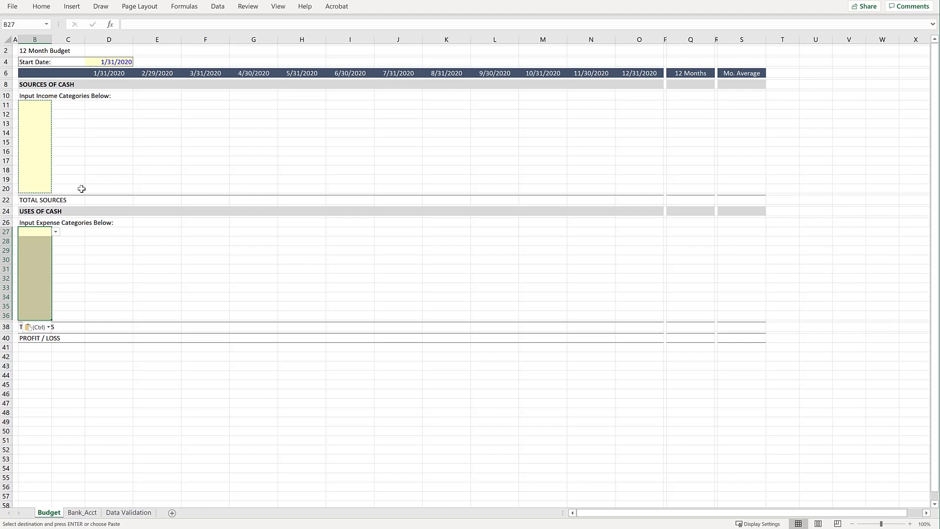
Choose Salary from the category dropdown in cell B11 as the first income category.
click(37, 104)
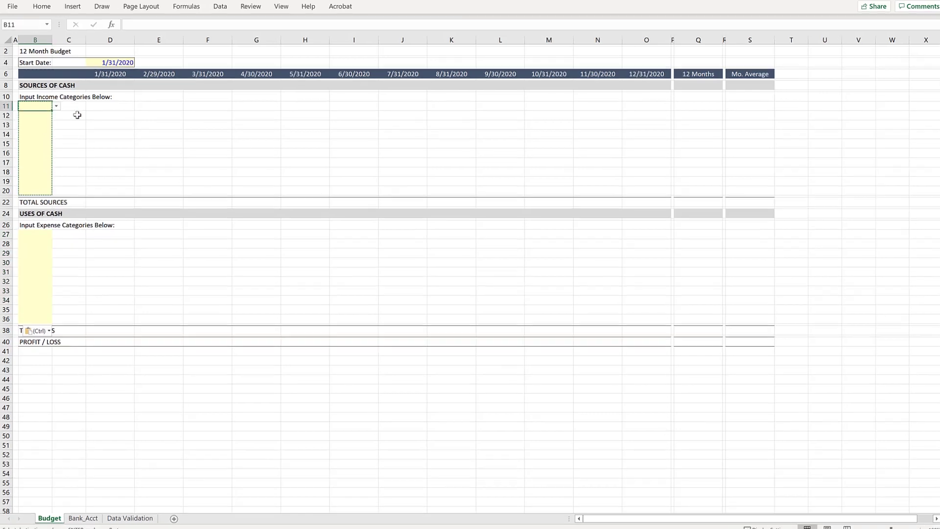
click(66, 124)
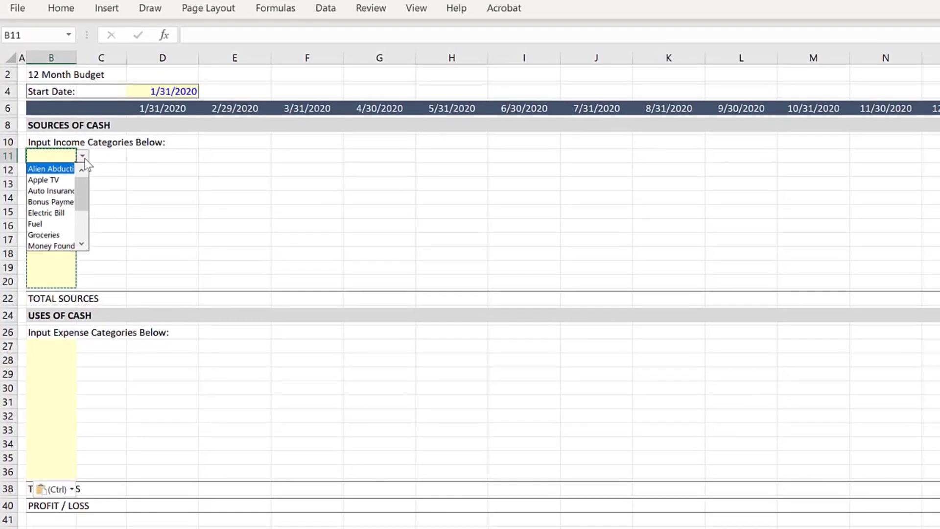
drag(82, 191, 83, 236)
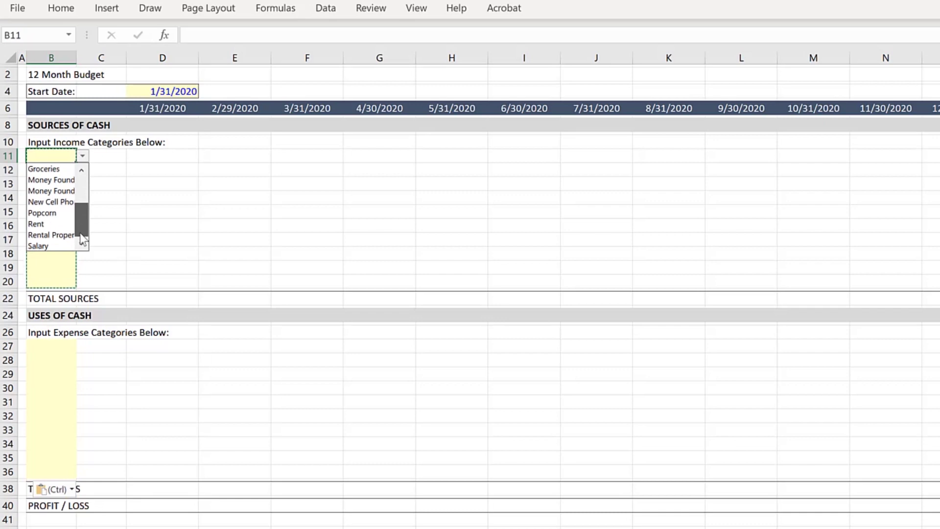
click(44, 246)
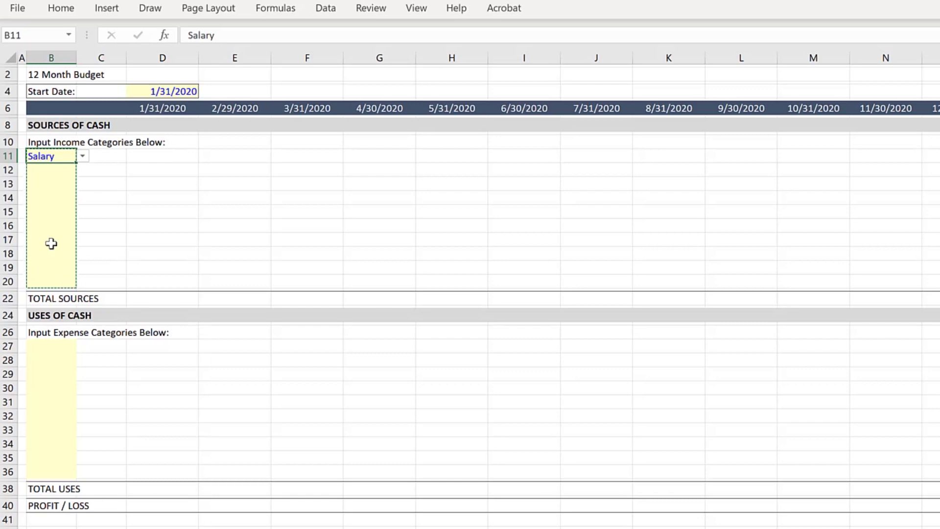
Begin a SUMIF formula in D11 with the absolute column Bank_Acct!$G:$G as its range.
key(Right)
key(Right)
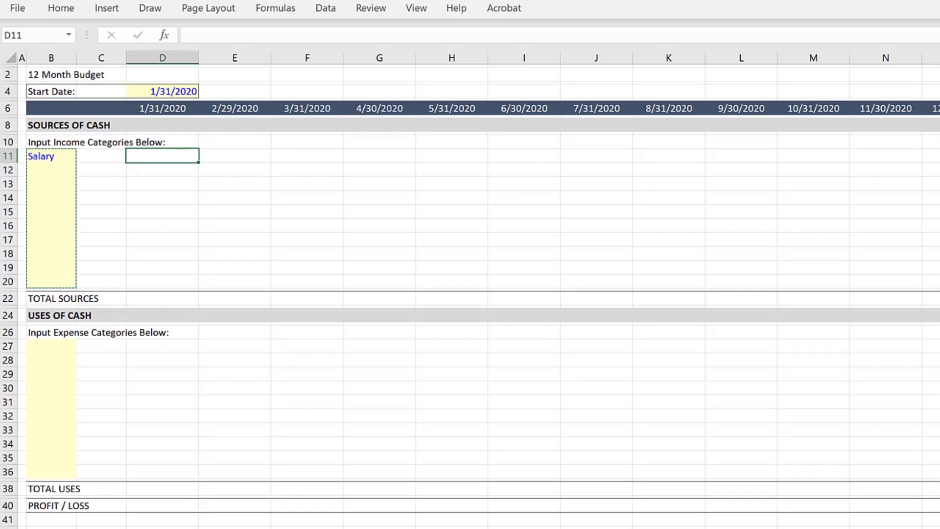
text(=SU)
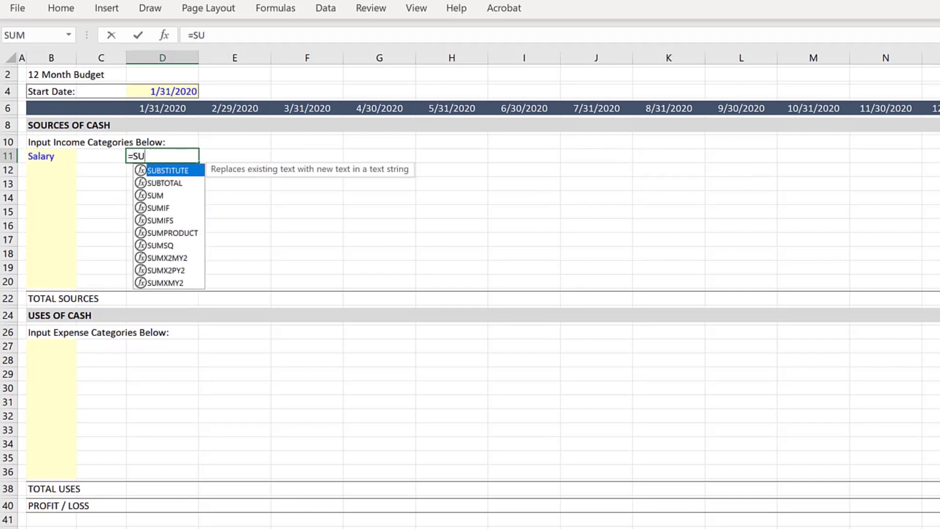
text(MIF()
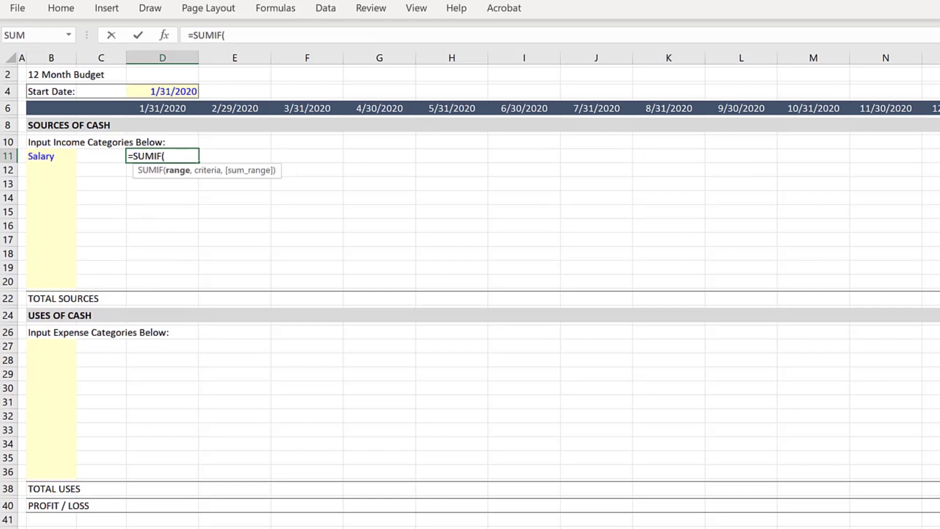
key(ctrl+Page_Down)
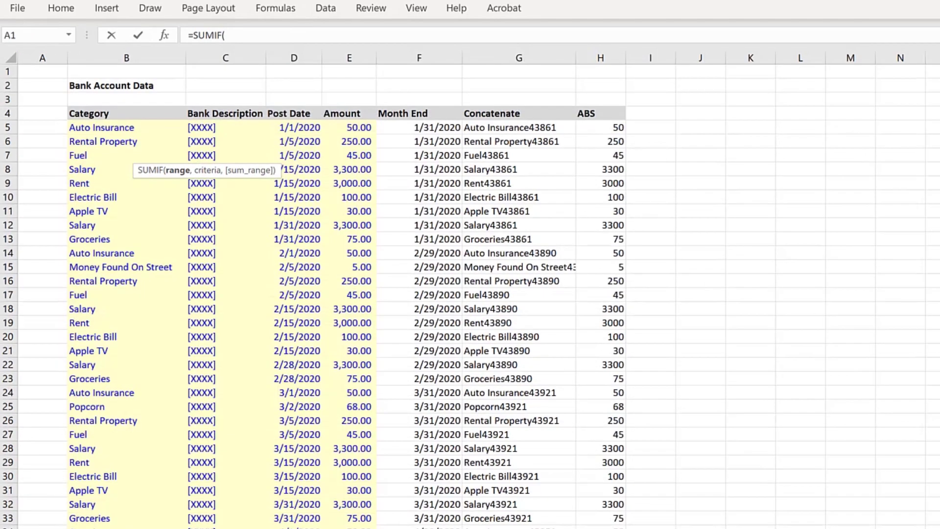
key(Right)
key(Right)
key(Right)
key(Right)
key(Right)
key(Right)
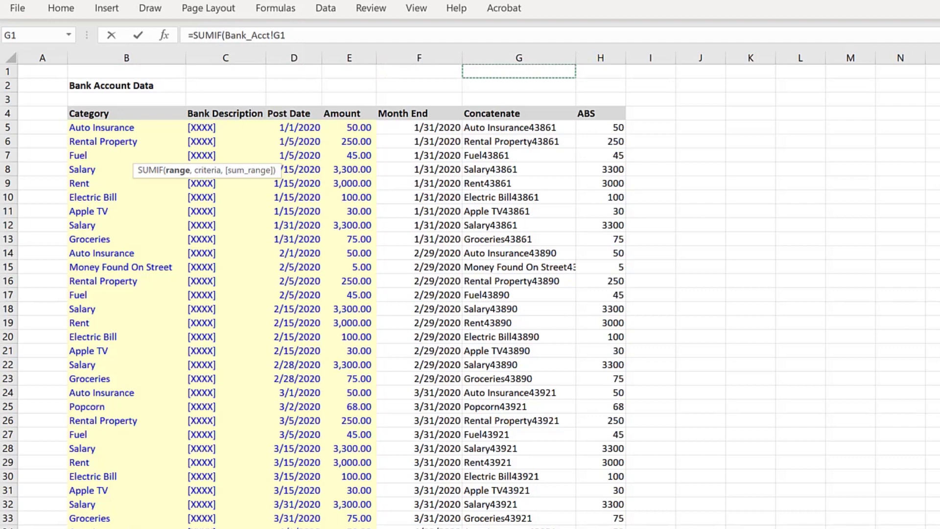
key(ctrl+space)
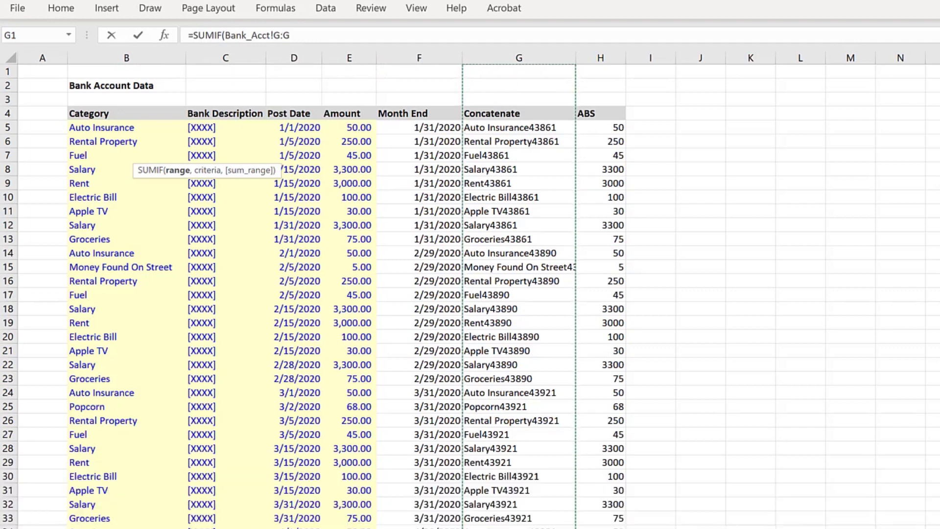
key(F4)
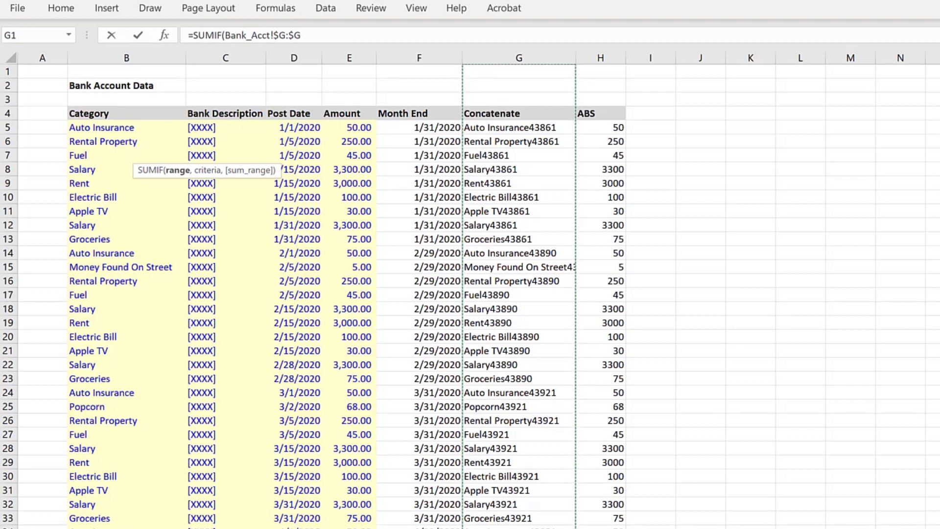
text(,)
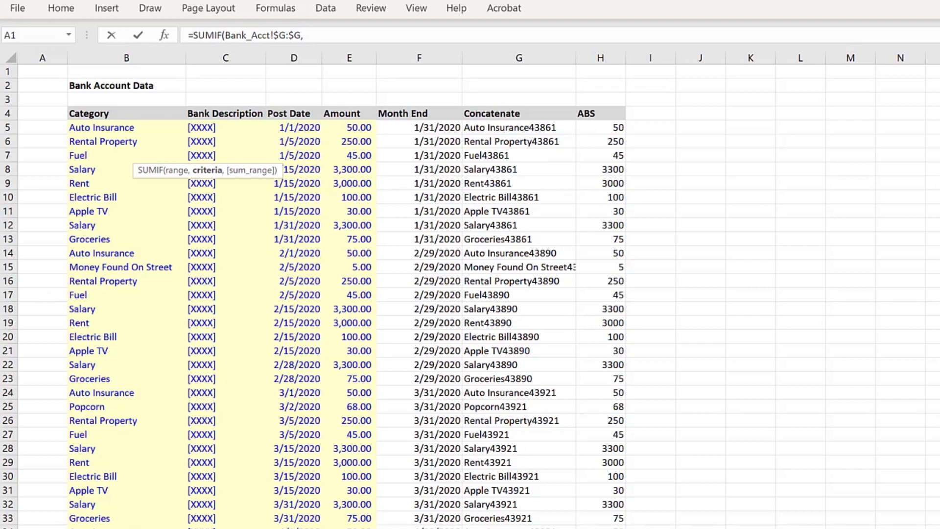
Enter CONCAT($B11,D$6) as the SUMIF criteria, combining the row's category with the column's month-end date.
key(ctrl+Page_Up)
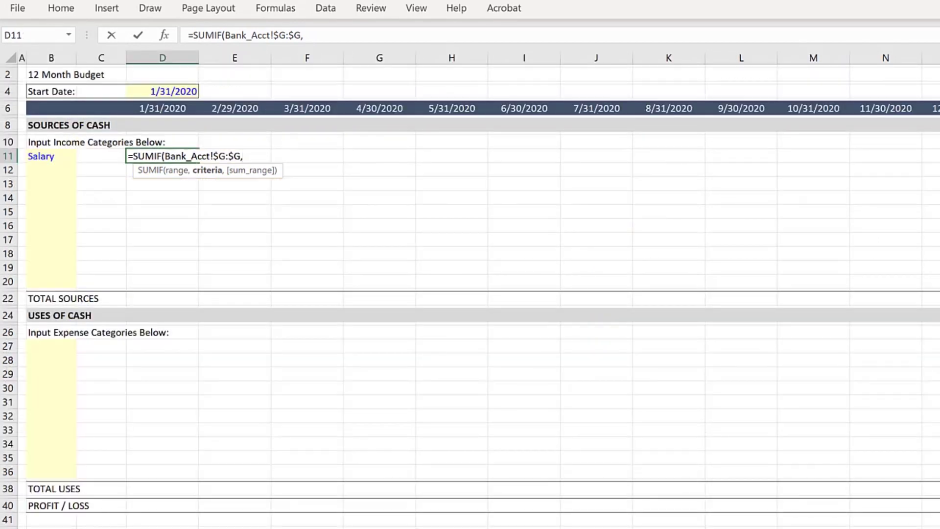
text(CONCAT)
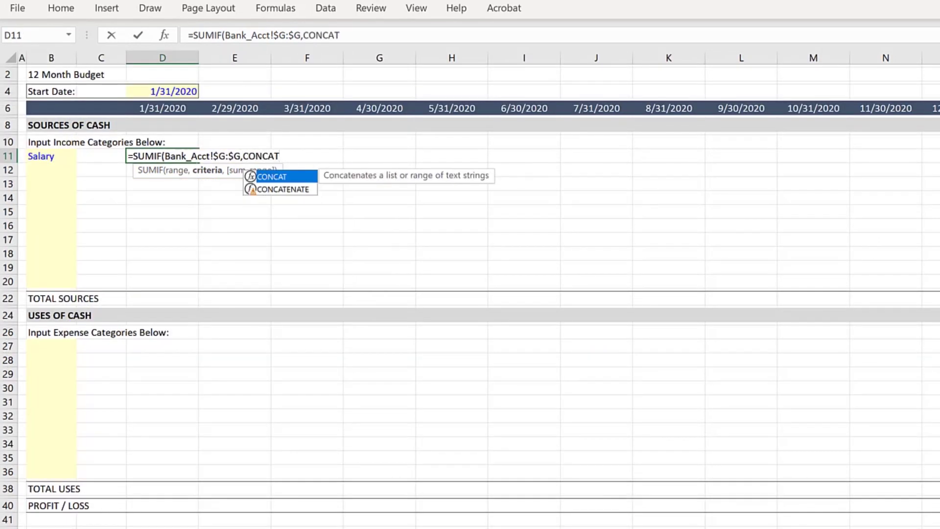
text(()
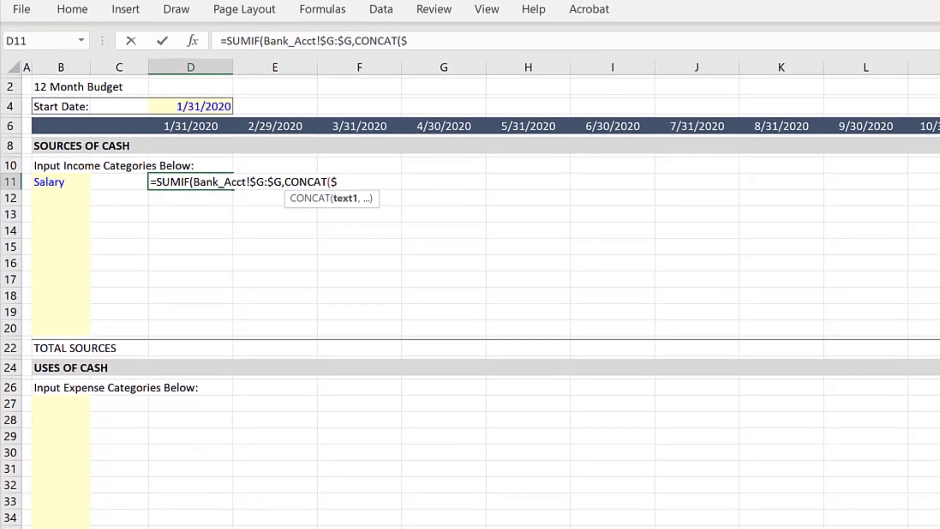
text($B11)
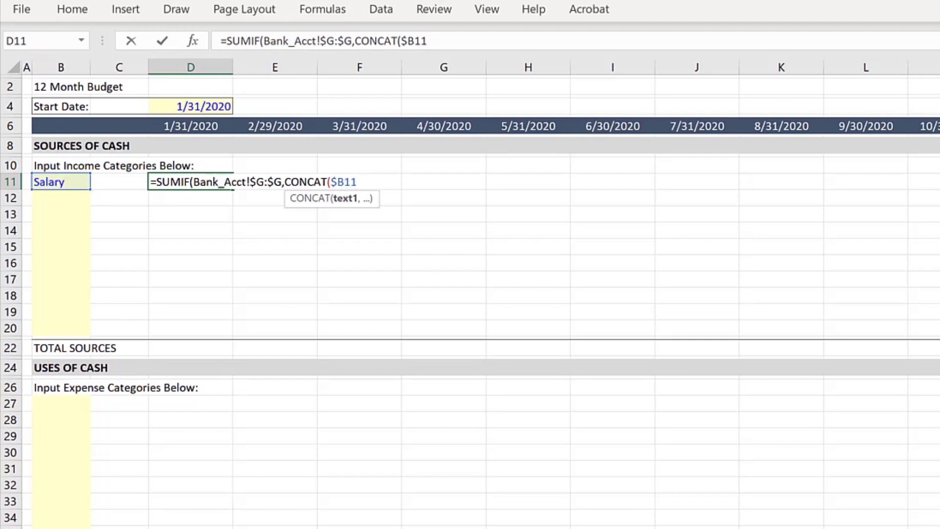
text(,D)
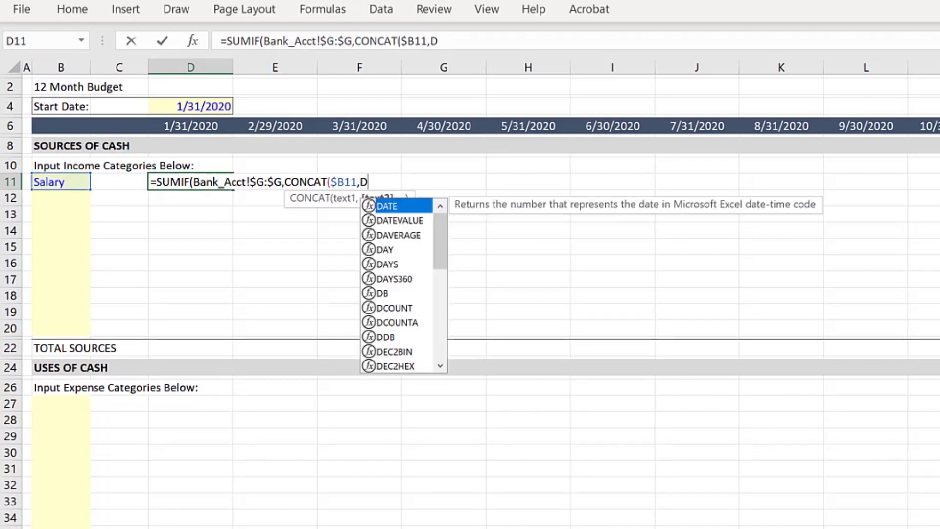
text($)
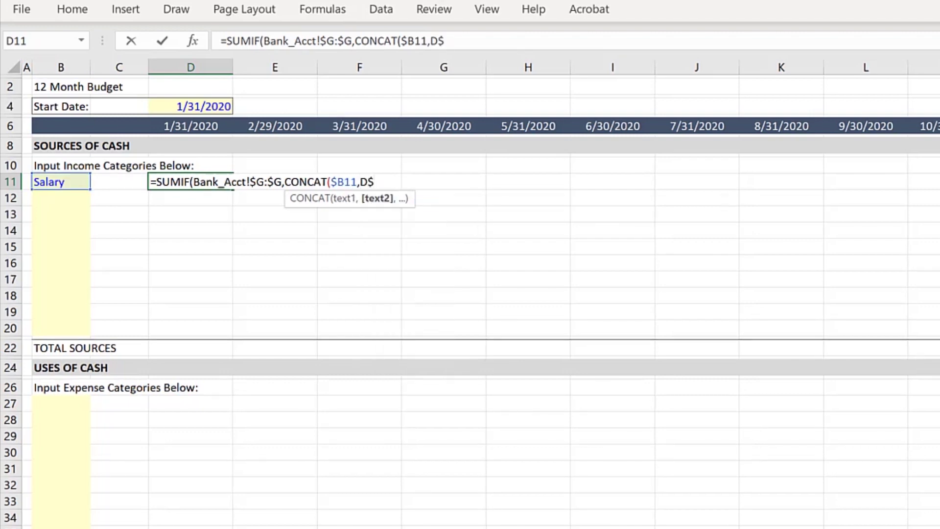
text(6)
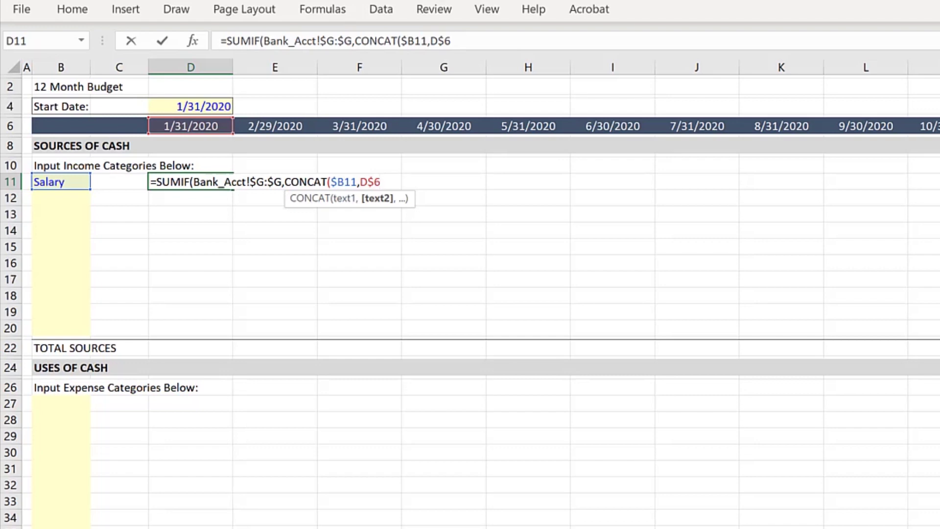
text())
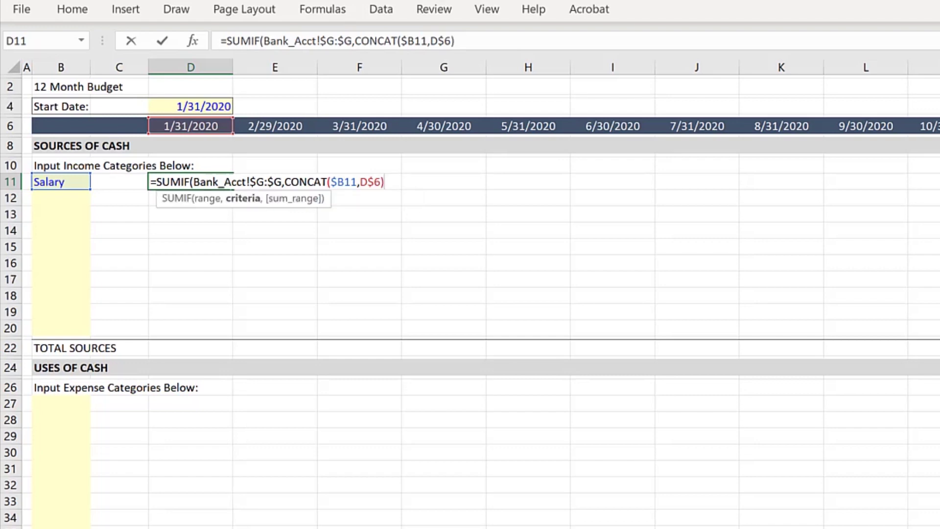
text(,)
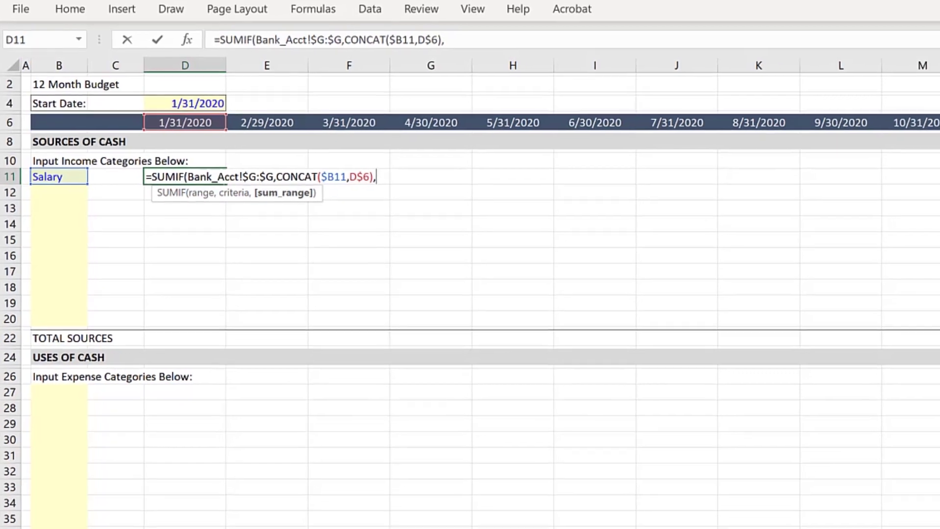
Set the SUMIF sum range to the absolute column Bank_Acct!$H:$H and complete the formula in D11.
key(ctrl+Page_Down)
key(ctrl+Page_Down)
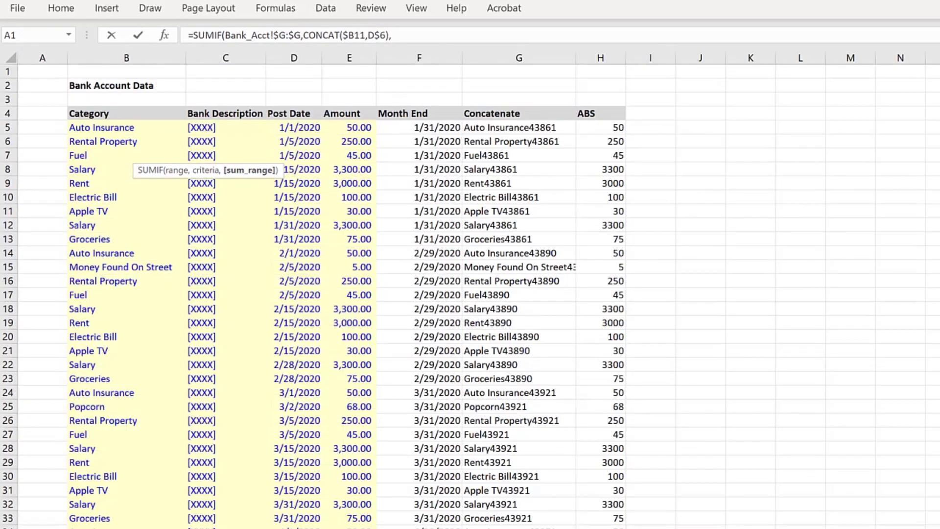
key(Right)
key(Right)
key(Right)
key(Right)
key(Right)
key(Right)
key(Right)
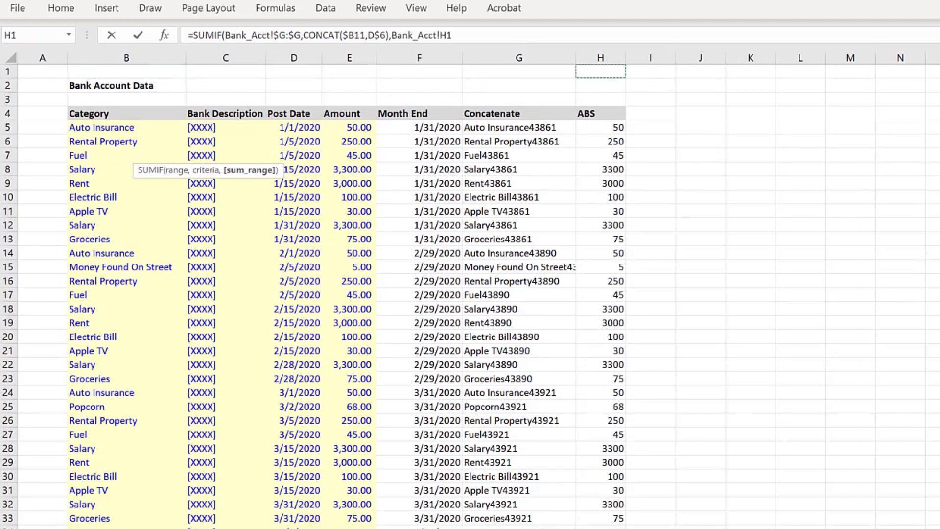
key(ctrl+space)
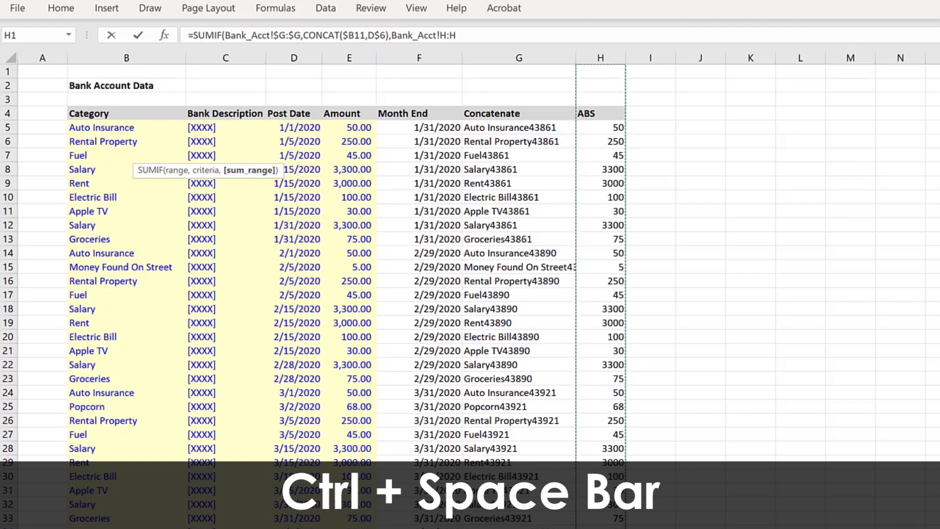
key(F4)
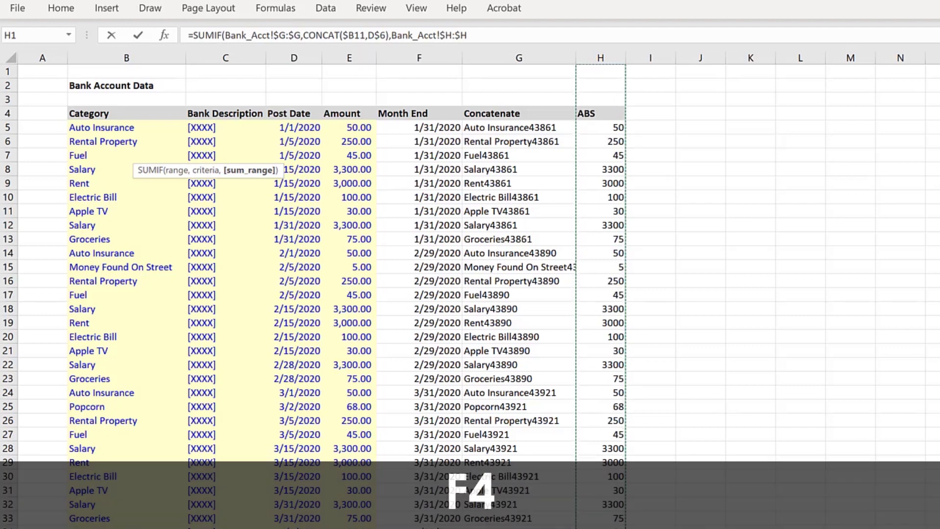
text())
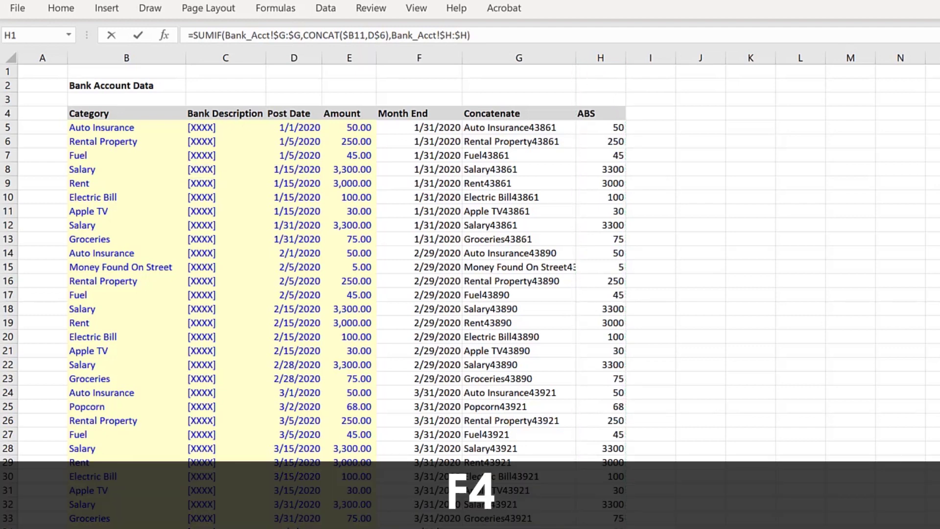
key(Return)
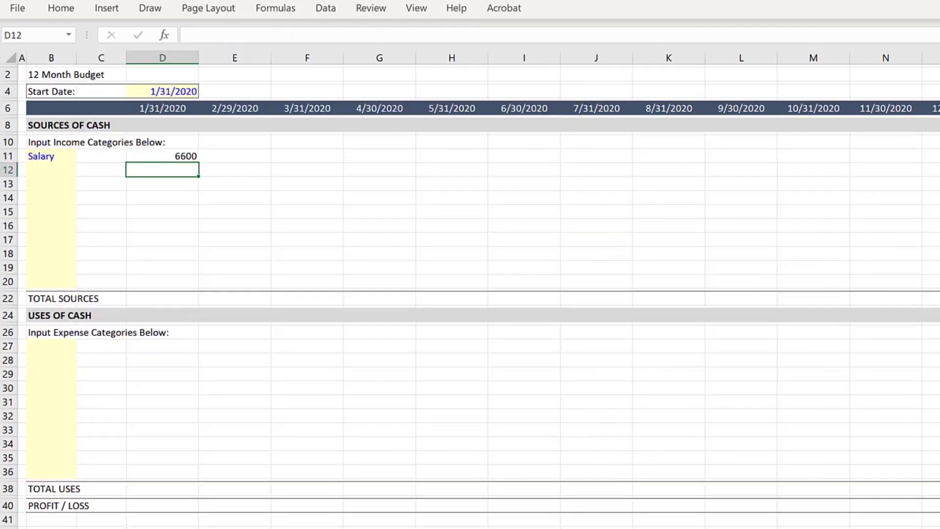
Fill the D11 SUMIF formula across the Salary row through all 12 month columns.
key(Up)
key(shift+Right)
key(shift+Right)
key(shift+Right)
key(shift+Right)
key(shift+Right)
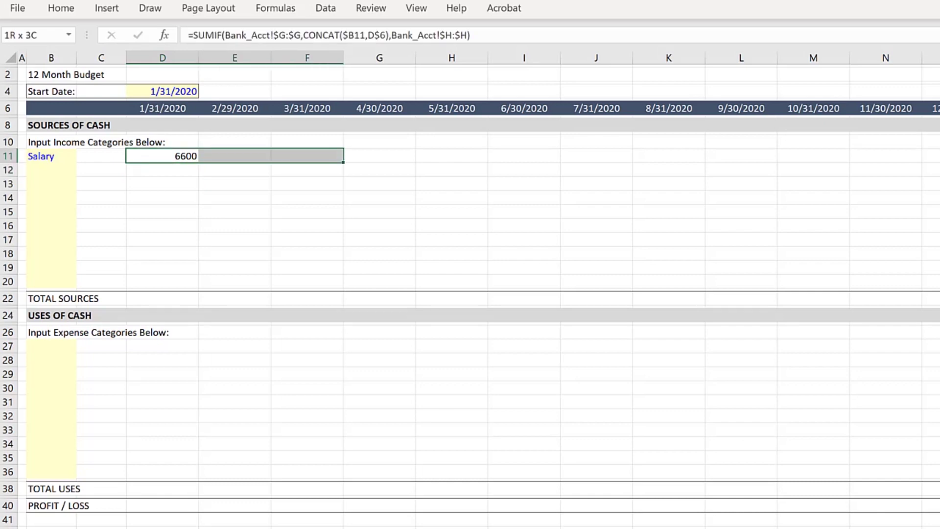
key(shift+Right)
key(shift+Right)
key(shift+Right)
key(shift+Right)
key(shift+Right)
key(shift+Right)
key(ctrl+r)
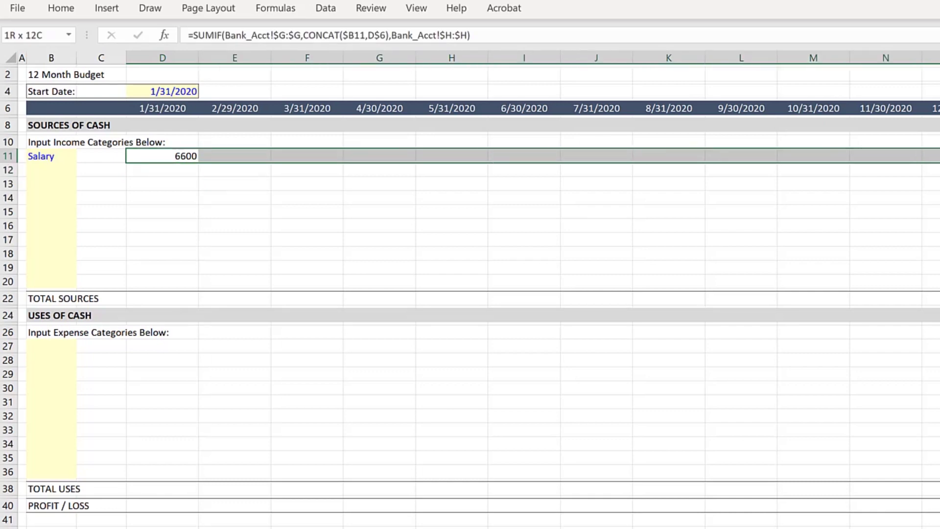
Fill the 12-month SUMIF formulas from row 11 down through the remaining income category rows to row 20.
key(shift+Down)
key(shift+Down)
key(shift+Down)
key(shift+Down)
key(shift+Down)
key(shift+Down)
key(shift+Down)
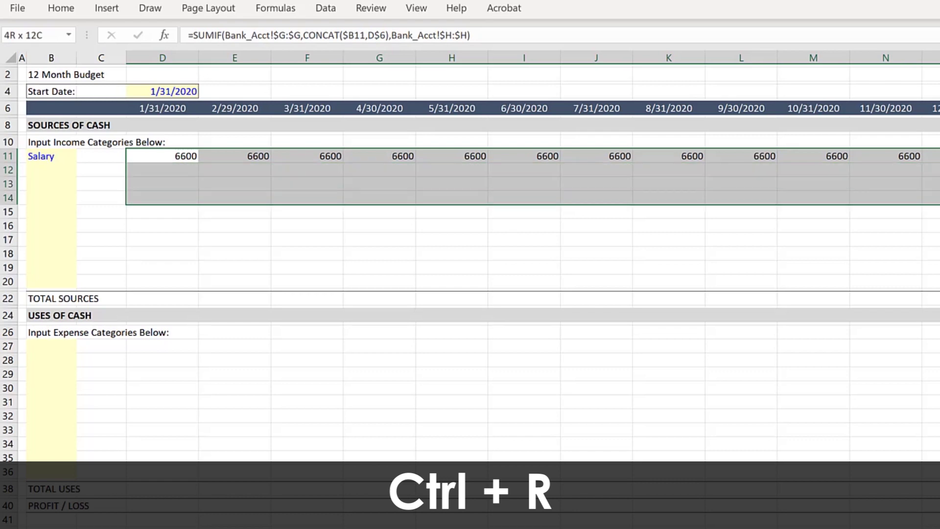
key(ctrl+d)
key(shift+Down)
key(shift+Down)
key(shift+Down)
key(ctrl+d)
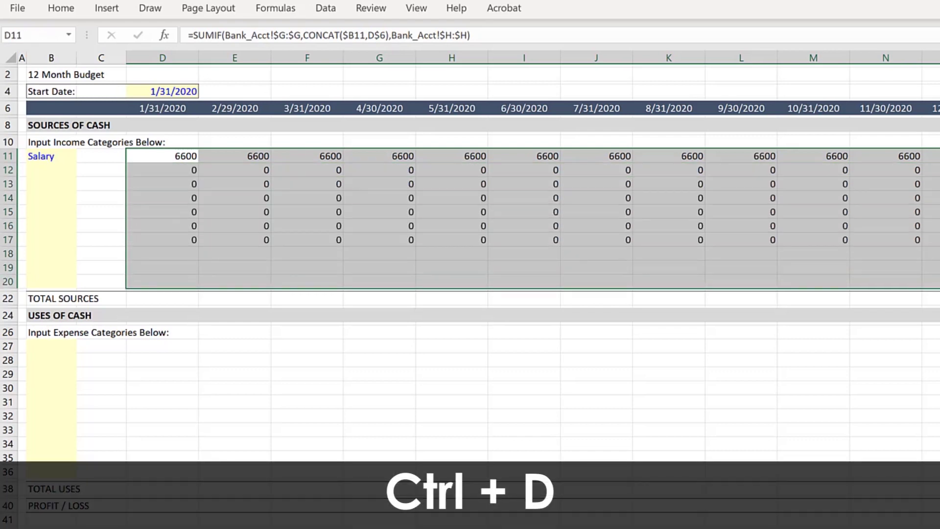
Format the income SUMIF results in D11:O20 as Accounting with two decimal places and no currency symbol.
key(ctrl+1)
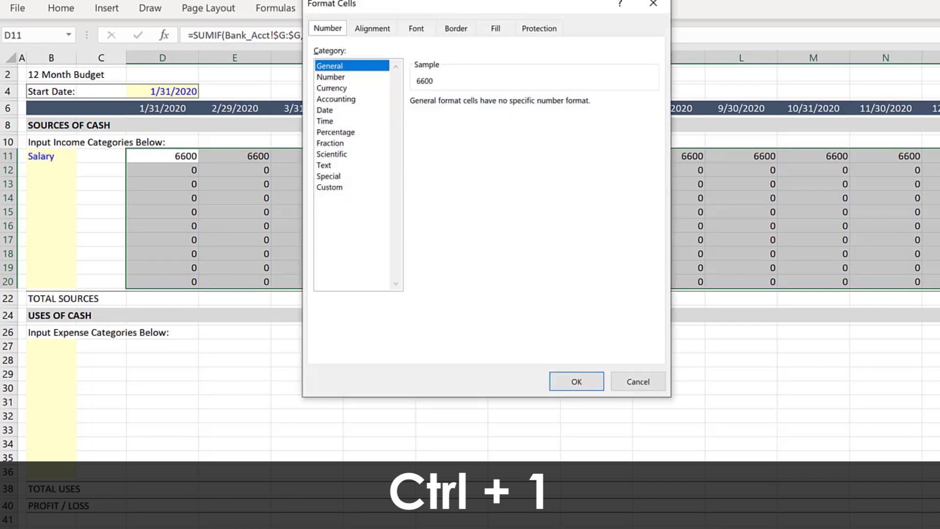
key(Down)
key(Down)
key(Down)
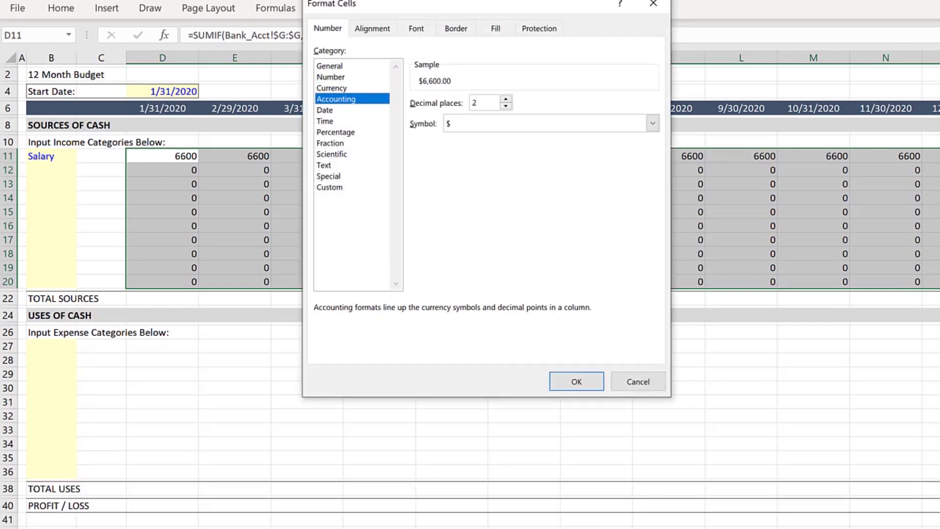
key(alt+s)
key(alt+Down)
key(Up)
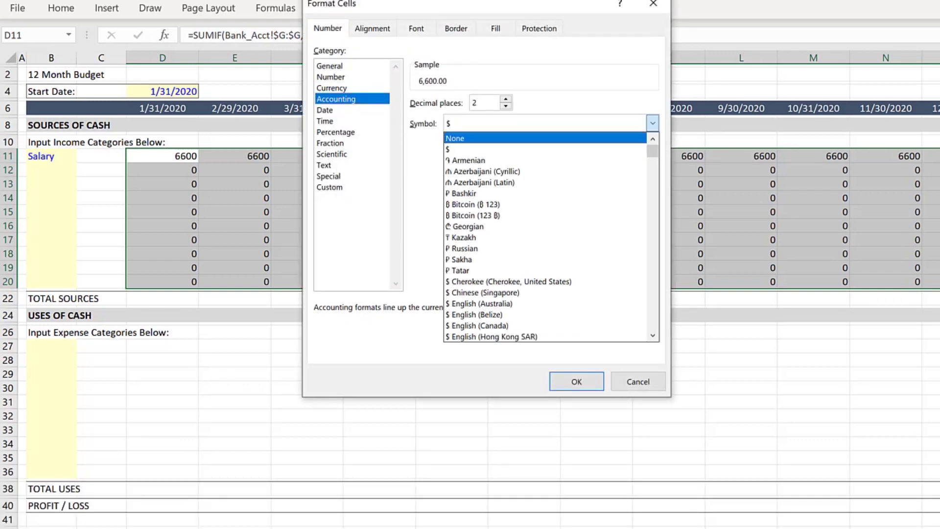
key(Return)
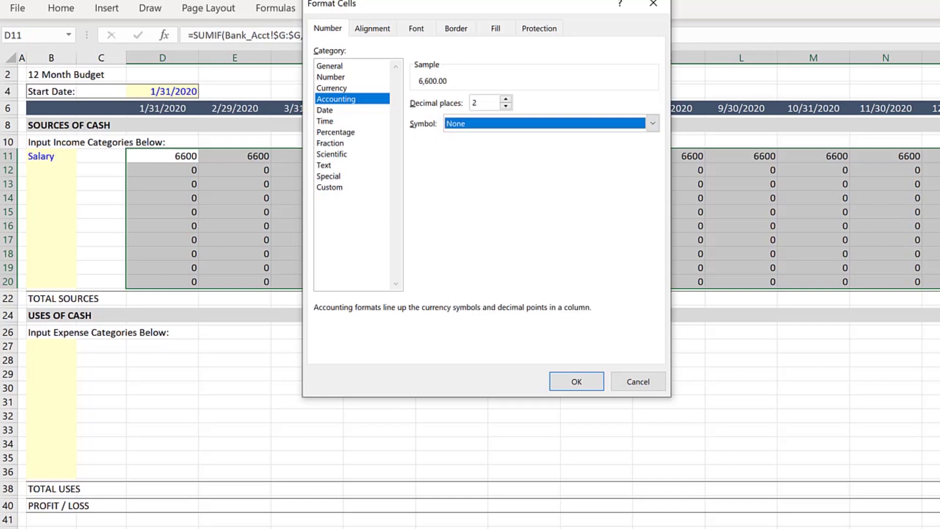
key(Return)
Copy the formatted income SUMIF block into the expense category rows, starting at D27.
key(ctrl+c)
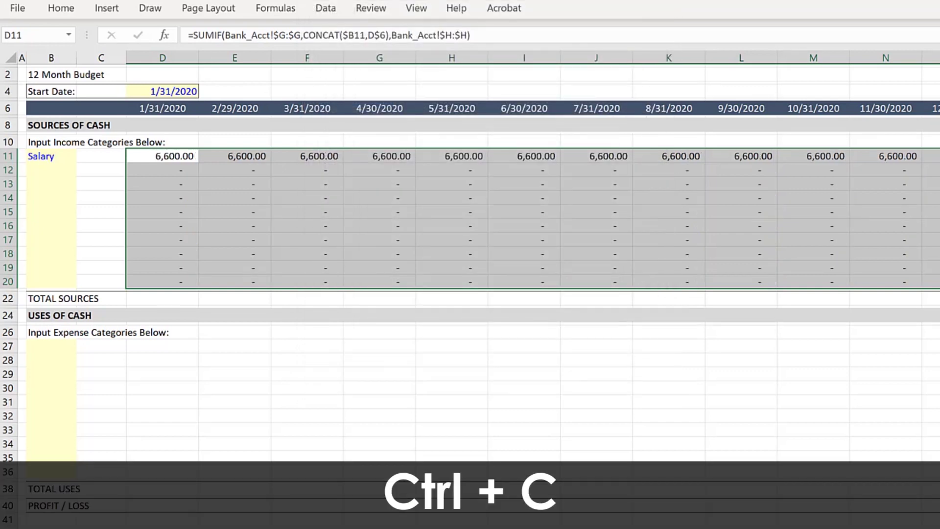
key(Down)
key(Down)
key(Down)
key(Down)
key(Down)
key(Down)
key(Down)
key(Down)
key(Down)
key(Down)
key(Down)
key(Down)
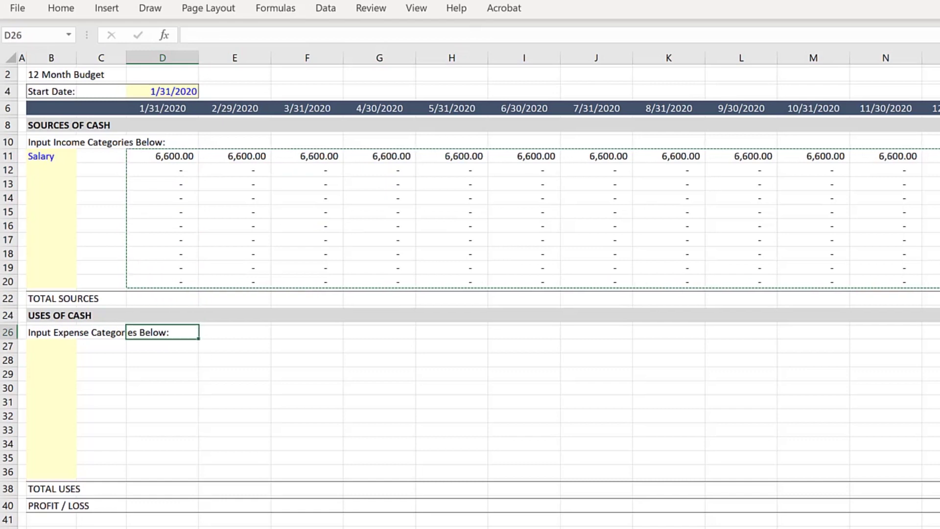
key(Down)
key(ctrl+v)
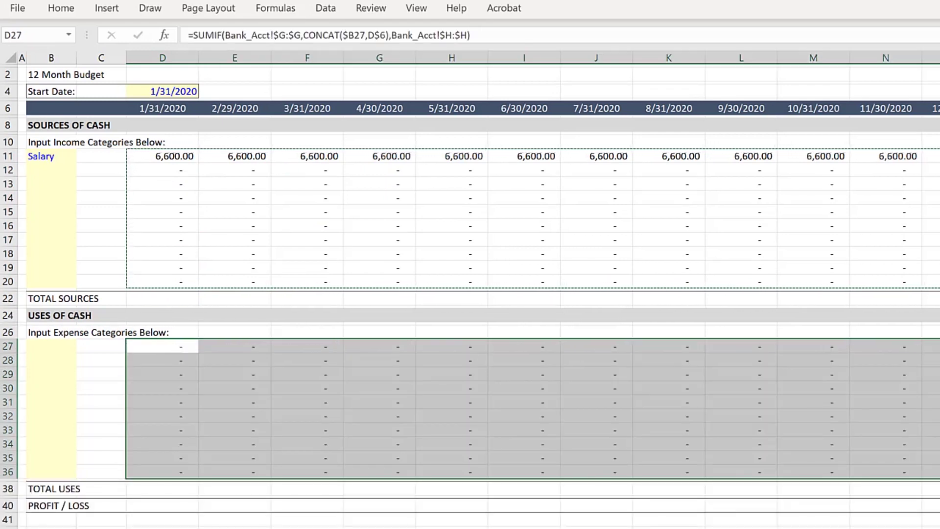
Enter =SUM(D11:O11) in Q11 to total the Salary row in the 12 Months column.
click(939, 156)
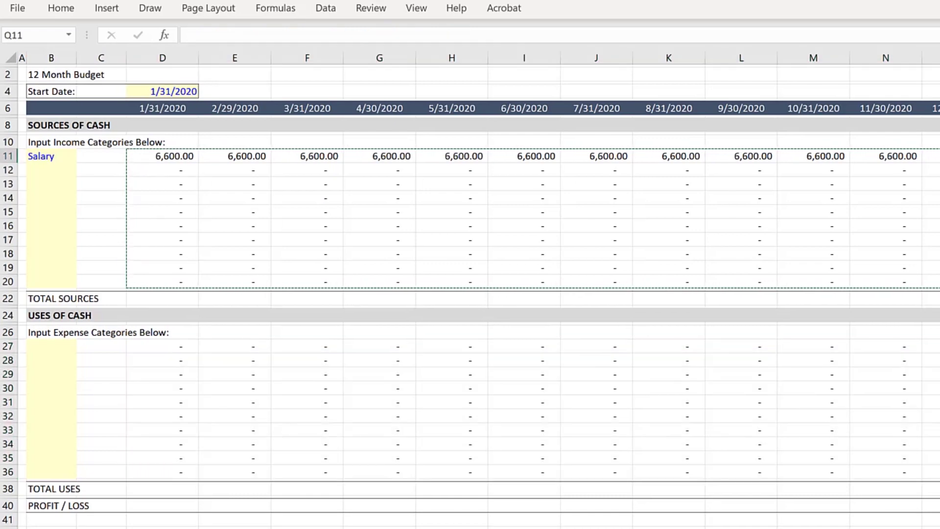
text(=)
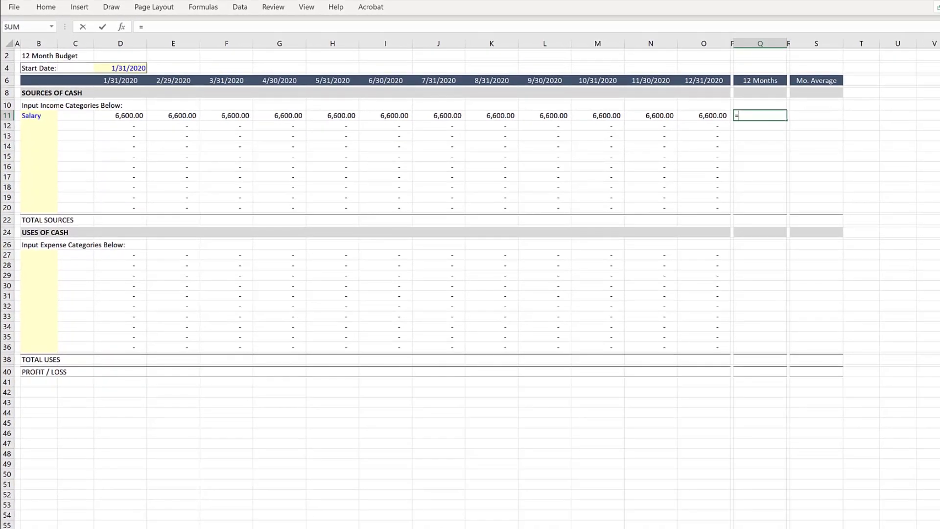
text(sum()
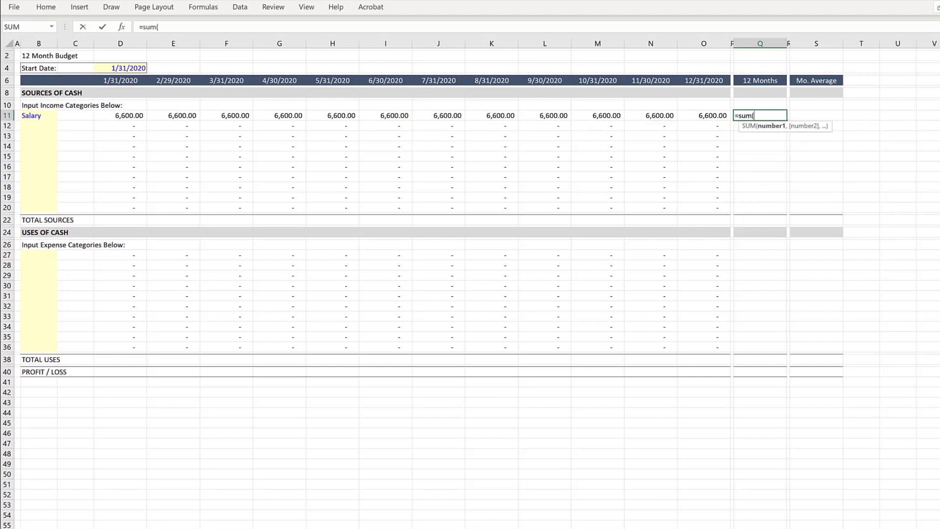
key(ctrl+Left)
key(ctrl+shift+Left)
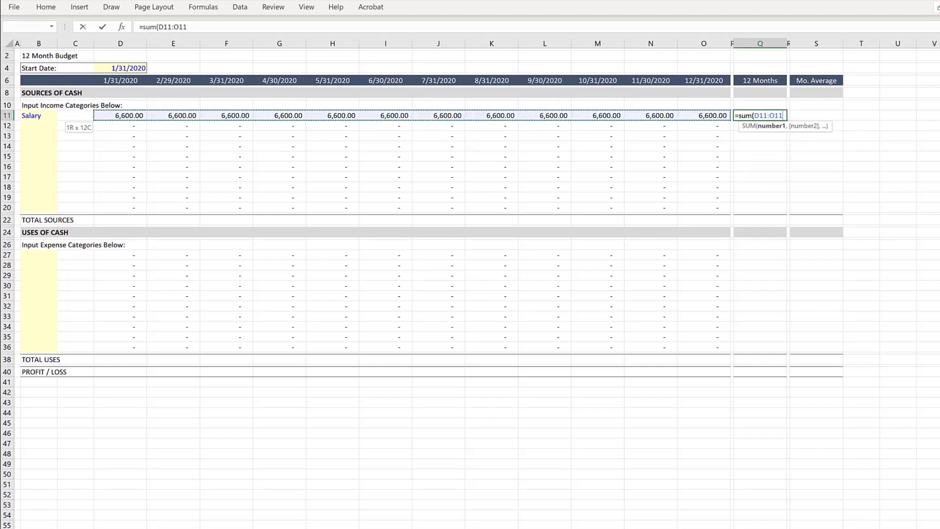
text())
key(Tab)
key(Tab)
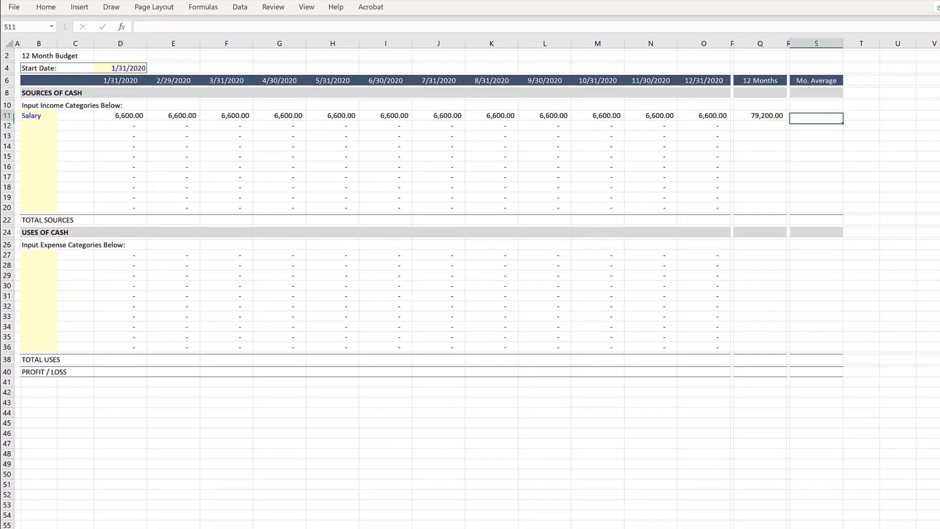
Enter =AVERAGE(D11:O11) in S11 as the Salary row's monthly average.
text(=average()
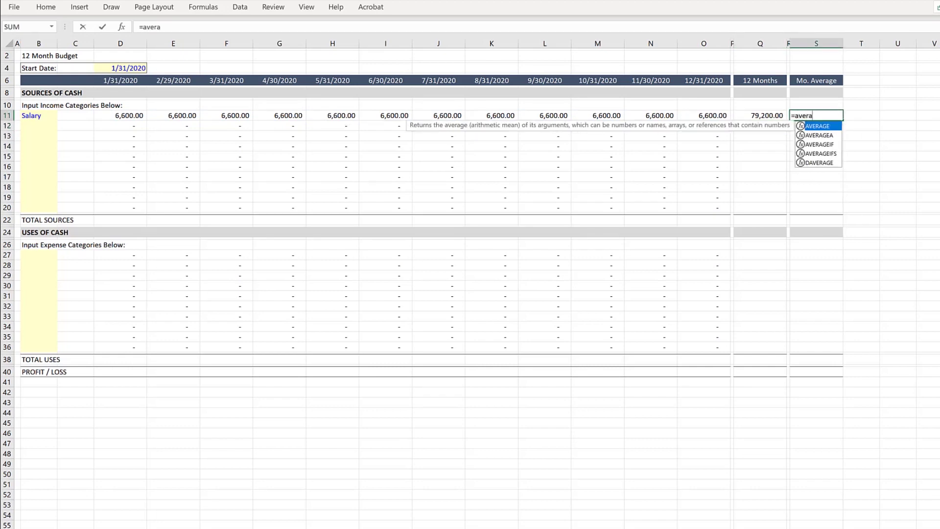
drag(706, 116, 106, 117)
text())
key(Return)
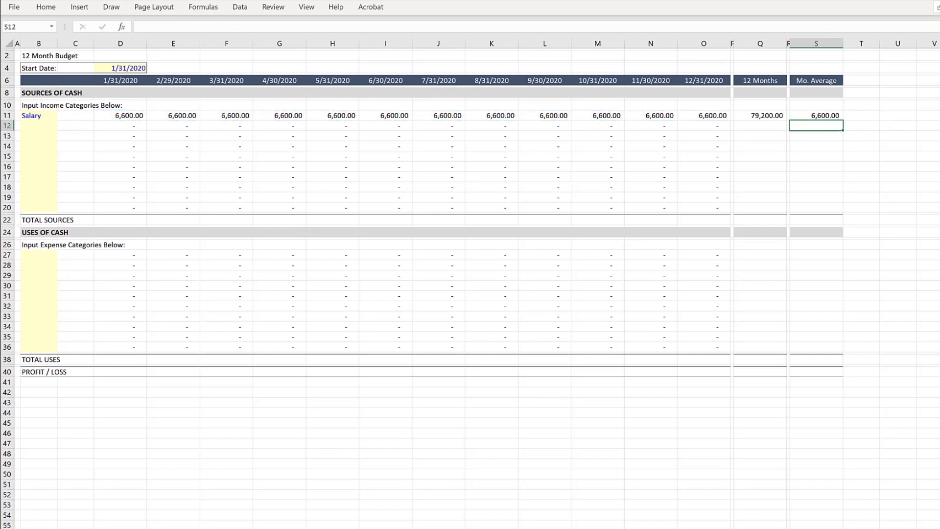
Fill the 12 Months and Mo. Average formulas from row 11 down through row 20.
key(Up)
key(shift+Left)
key(shift+Left)
drag(761, 116, 761, 208)
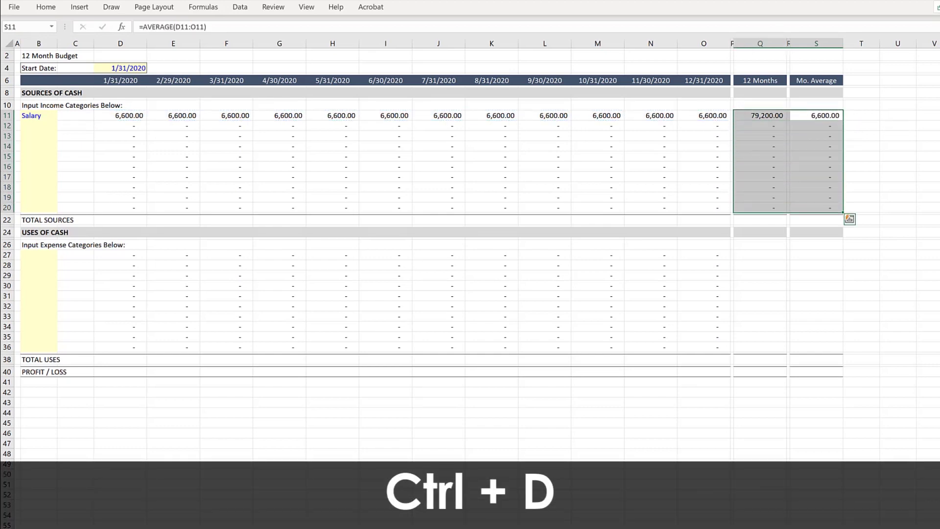
Copy the income rows' 12 Months and Mo. Average formulas into the expense rows, starting at Q27.
key(ctrl+c)
key(Down)
key(Down)
key(Down)
key(Down)
key(Down)
key(Down)
key(Down)
key(Down)
key(Down)
key(Down)
key(Down)
key(Down)
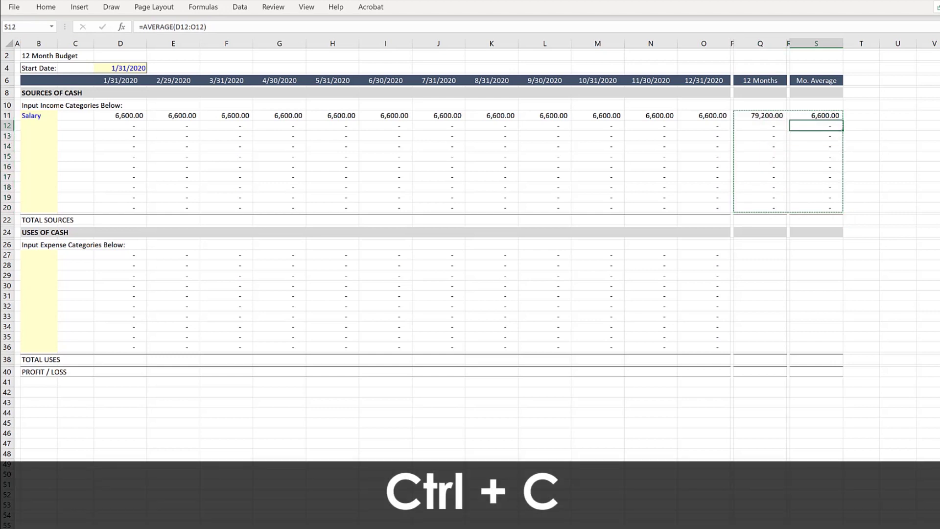
key(Down)
key(Down)
key(Down)
key(Down)
key(Left)
key(Left)
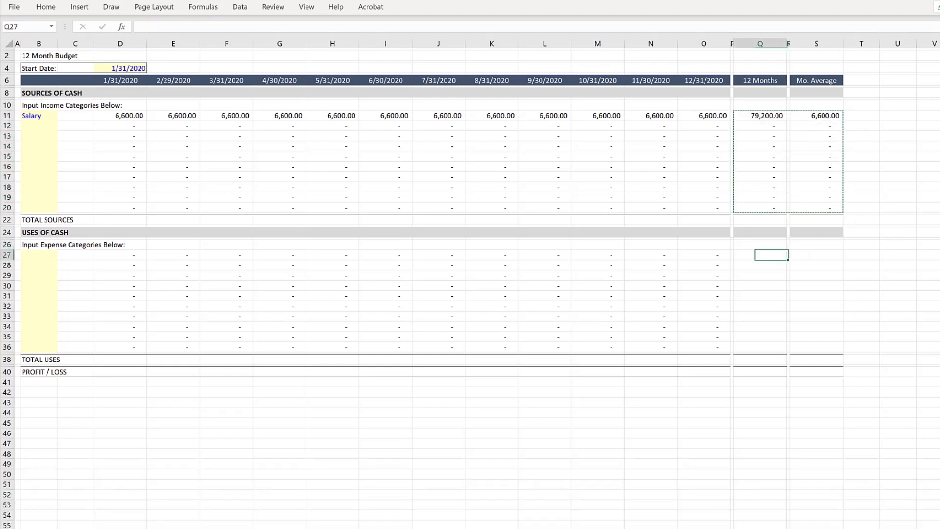
key(ctrl+v)
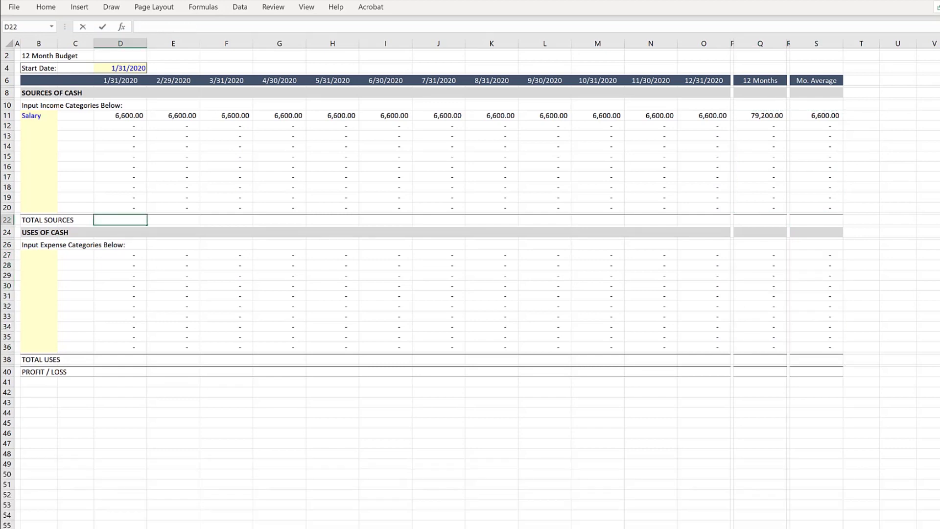
Enter =SUM(D11:D20) in D22 as the TOTAL SOURCES formula for the first month.
text(=sum()
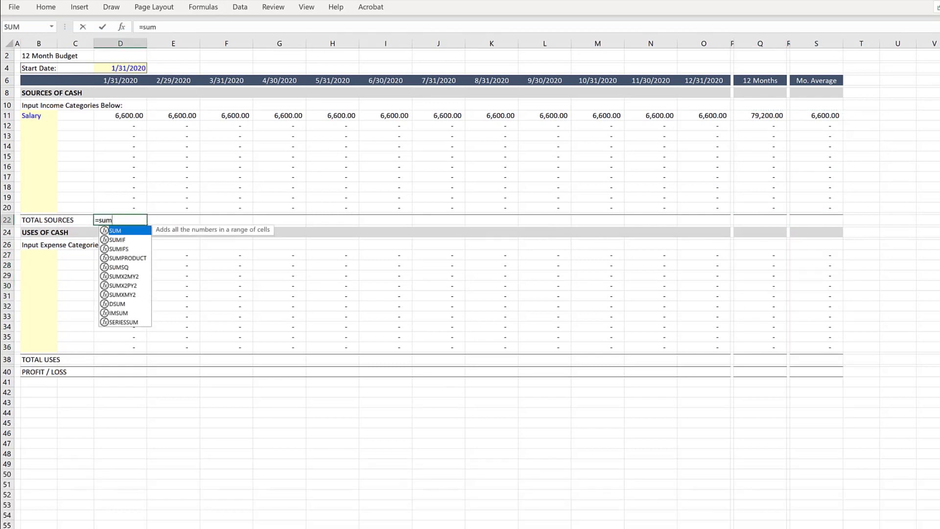
key(Up)
key(Up)
drag(120, 208, 120, 115)
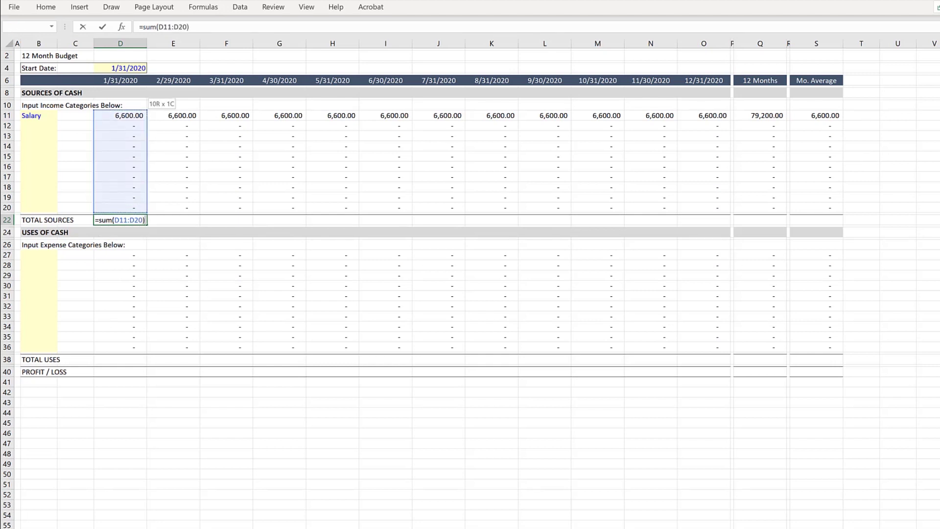
key(Return)
Fill the TOTAL SOURCES formula from D22 across all 12 month columns to O22.
key(Up)
key(shift+Right)
key(shift+Right)
key(shift+Right)
key(shift+Right)
key(shift+Right)
key(shift+Right)
key(shift+Right)
key(shift+Right)
key(shift+Right)
key(shift+Right)
key(shift+Right)
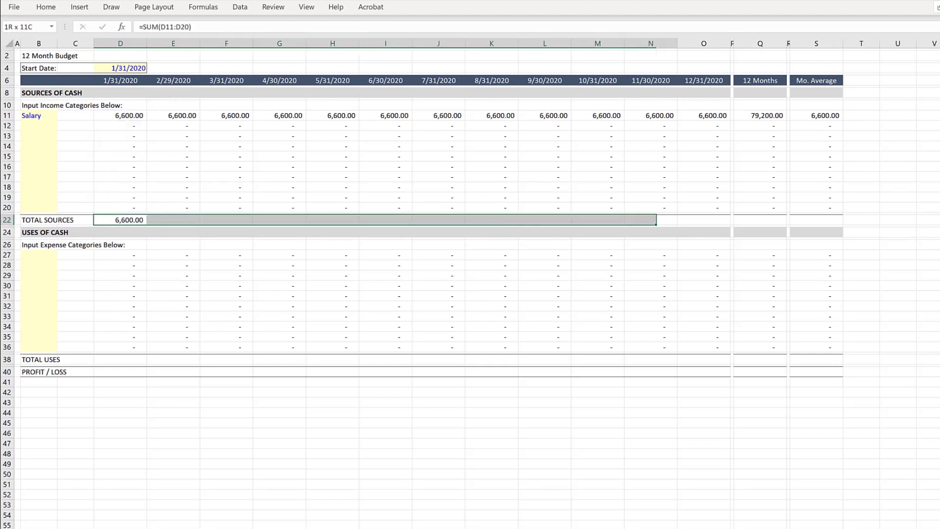
key(ctrl+r)
Copy the TOTAL SOURCES formula from O22 into the 12 Months and Mo. Average columns at Q22 and S22.
key(Right)
key(Right)
key(Right)
key(Right)
key(Right)
key(Right)
key(Right)
key(Right)
key(Right)
key(Right)
key(Right)
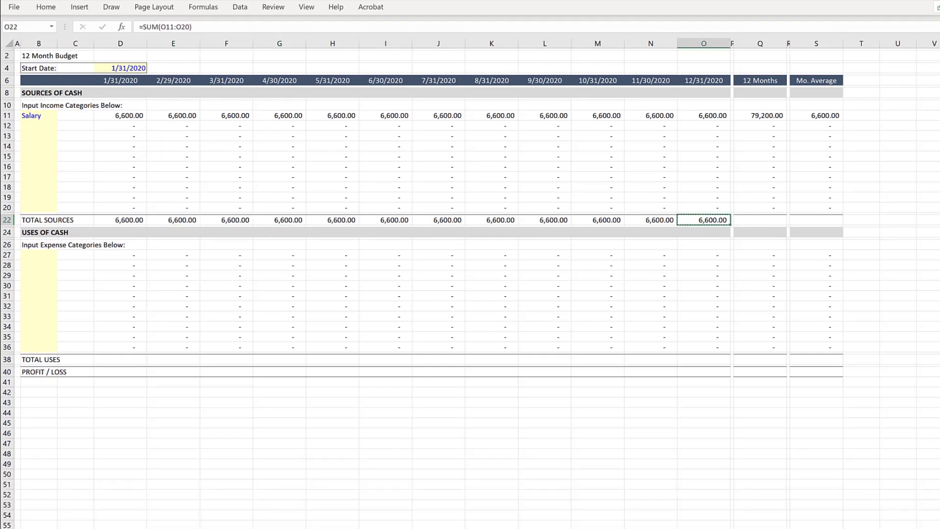
key(Right)
key(Right)
key(ctrl+v)
key(Right)
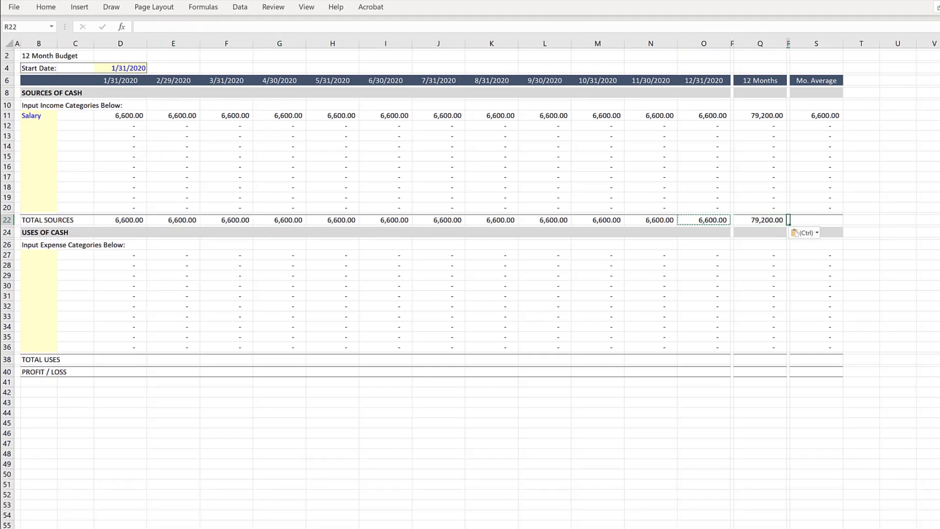
key(Right)
key(ctrl+v)
Copy the whole TOTAL SOURCES formula row, D22:S22, into the TOTAL USES row starting at D38.
key(shift+Left)
key(shift+Left)
key(shift+Left)
key(shift+Left)
key(shift+Left)
key(shift+Left)
key(shift+Left)
key(shift+Left)
key(shift+Left)
key(shift+Left)
key(shift+Left)
key(shift+Left)
key(shift+Left)
key(shift+Left)
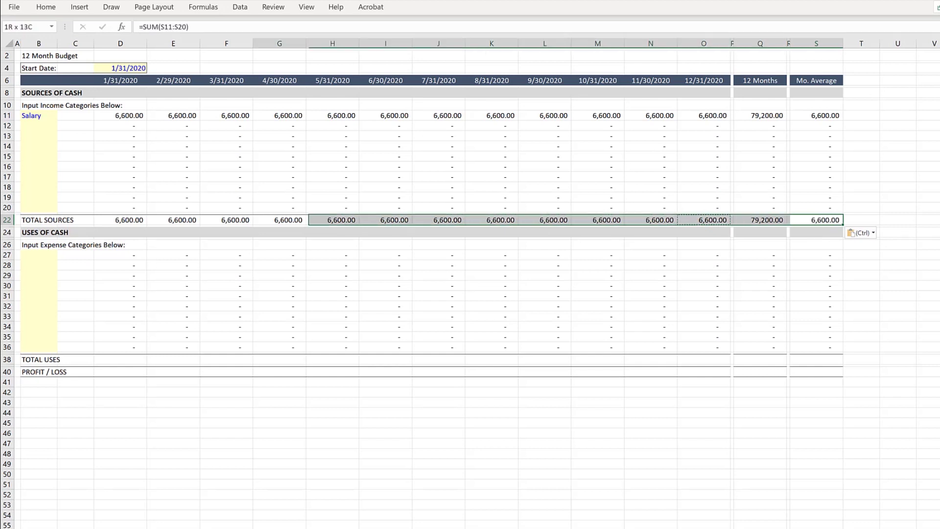
key(ctrl+c)
key(Down)
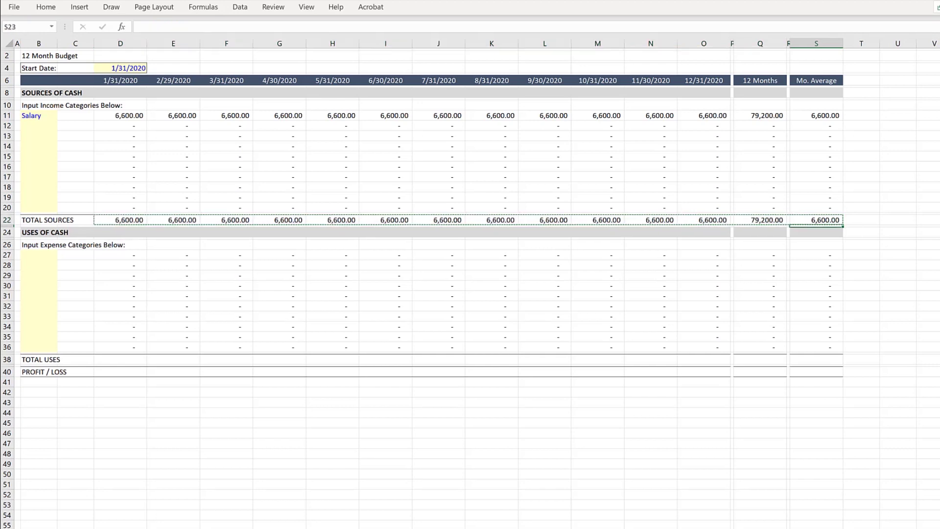
key(Left)
key(Left)
key(Left)
key(Left)
key(Left)
key(Left)
key(Left)
key(Left)
key(Left)
key(Left)
key(Left)
key(Left)
key(Left)
key(Left)
key(Left)
key(Down)
key(Down)
key(Down)
key(Down)
key(Down)
key(Down)
key(Down)
key(Down)
key(Down)
key(Down)
key(Down)
key(Down)
key(Down)
key(Down)
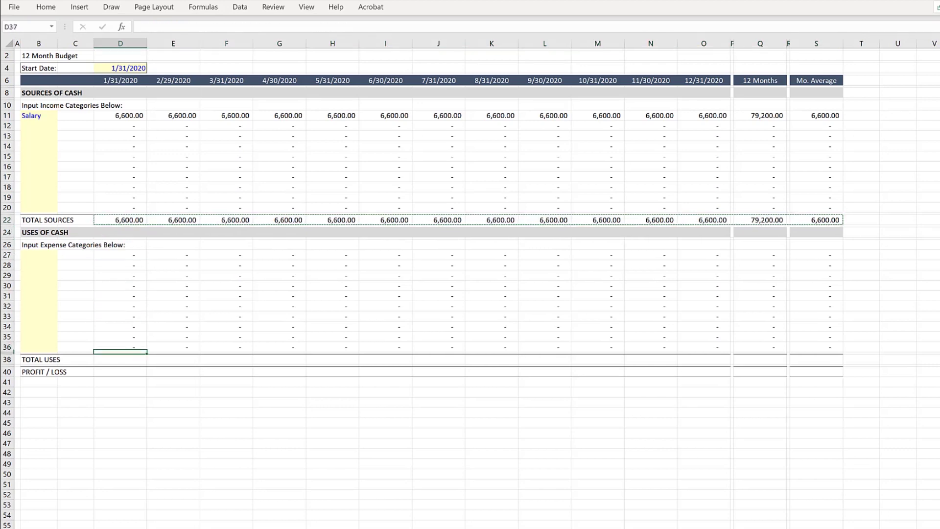
key(Down)
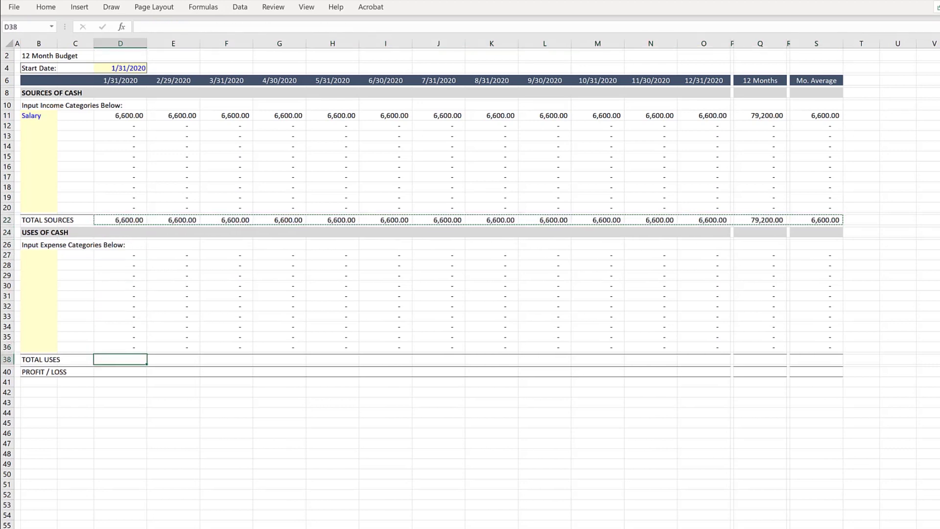
key(ctrl+v)
Enter =D22-D38 in D40 to calculate the first month's PROFIT / LOSS.
key(Down)
key(Down)
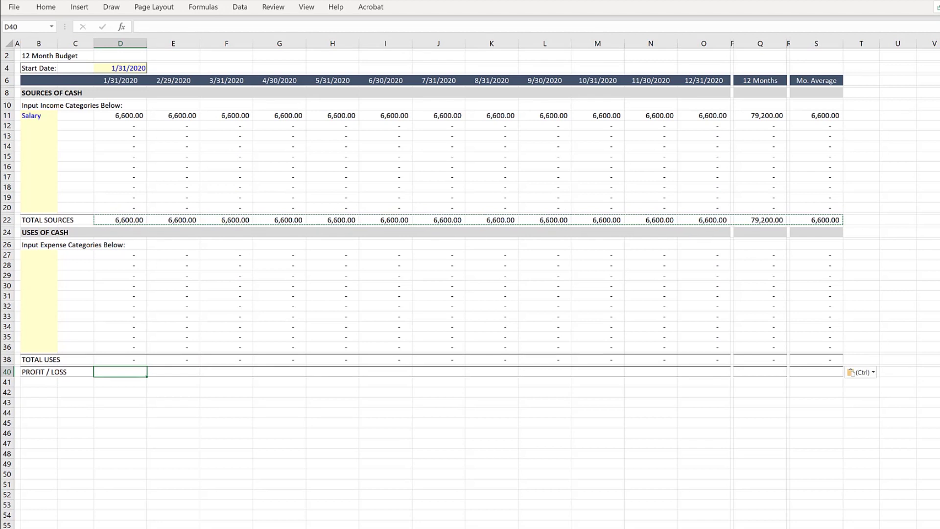
text(=)
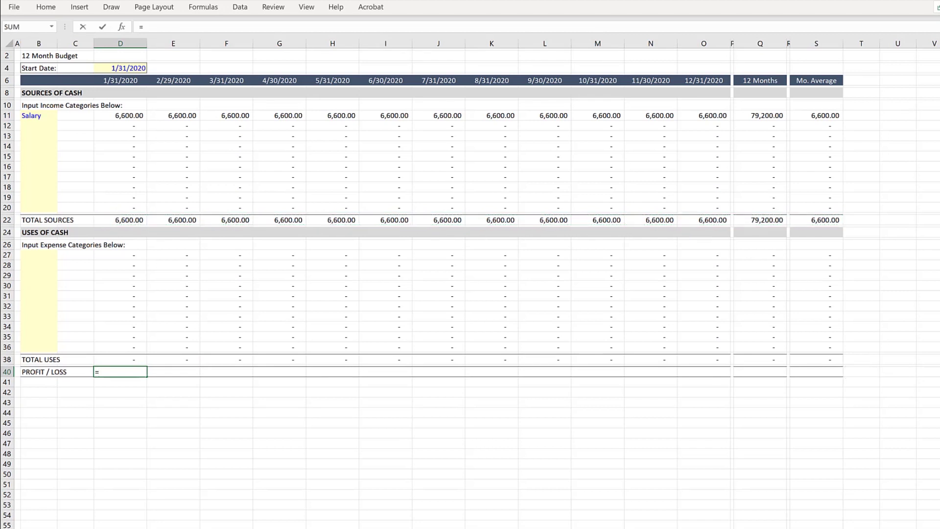
key(Up)
key(Up)
key(Up)
key(Up)
key(Up)
key(Up)
key(Up)
key(Up)
key(Up)
key(Up)
key(Up)
key(Up)
key(Up)
key(Up)
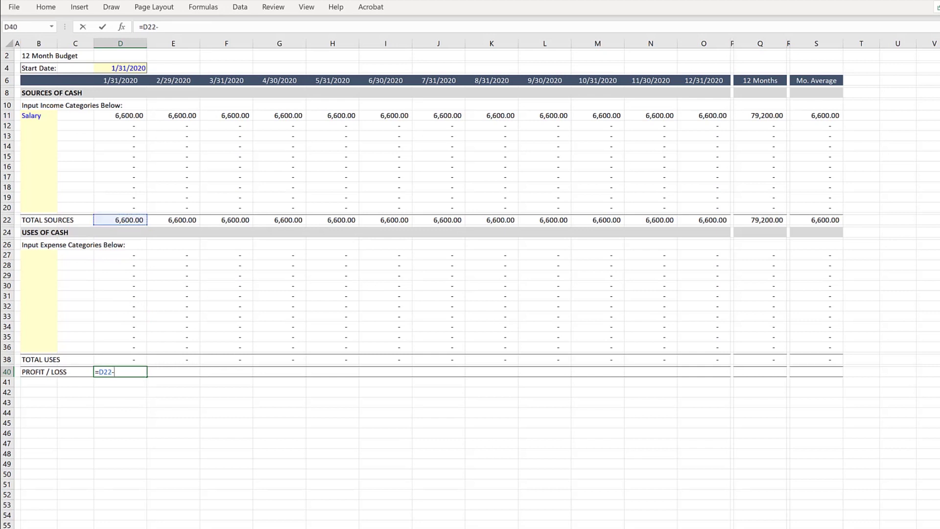
text(-)
key(Up)
key(Return)
Fill the PROFIT / LOSS formula from D40 across all 12 month columns to O40.
key(Up)
key(shift+Right)
key(shift+Right)
key(shift+Right)
key(shift+Right)
key(shift+Right)
key(shift+Right)
key(shift+Right)
key(shift+Right)
key(shift+Right)
key(shift+Right)
key(shift+Right)
key(ctrl+r)
Copy the PROFIT / LOSS formula from O40 into the 12 Months and Mo. Average columns at Q40 and S40.
key(Right)
key(Right)
key(Right)
key(Right)
key(Right)
key(Right)
key(Right)
key(Right)
key(Right)
key(Right)
key(Right)
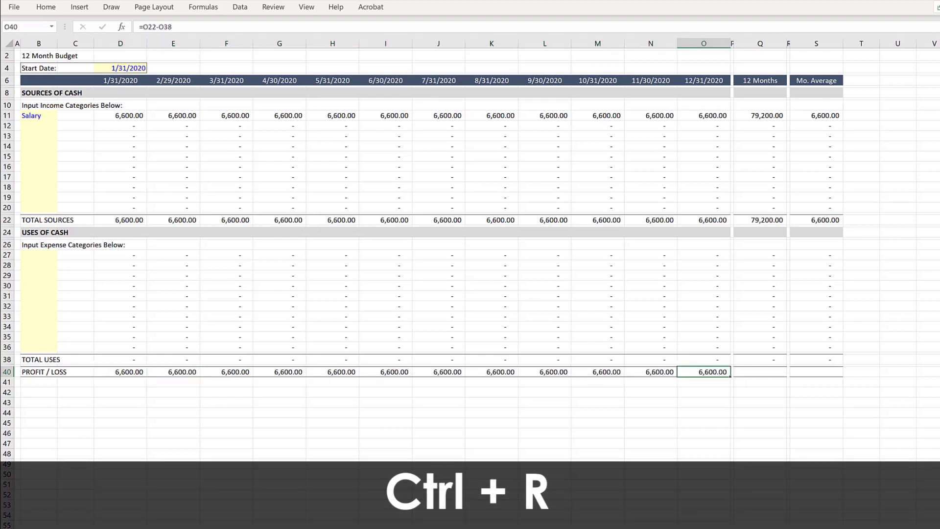
key(Right)
key(Right)
key(ctrl+v)
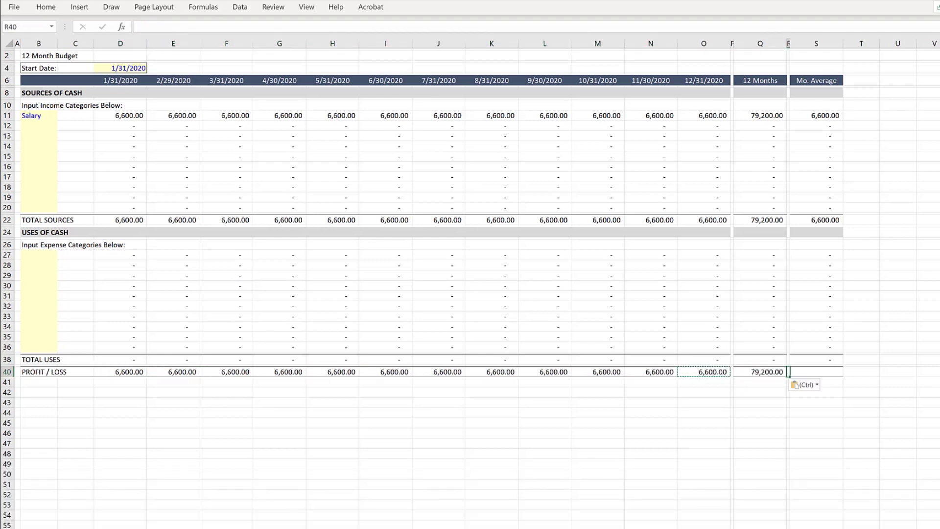
key(Right)
key(Right)
key(ctrl+v)
key(Left)
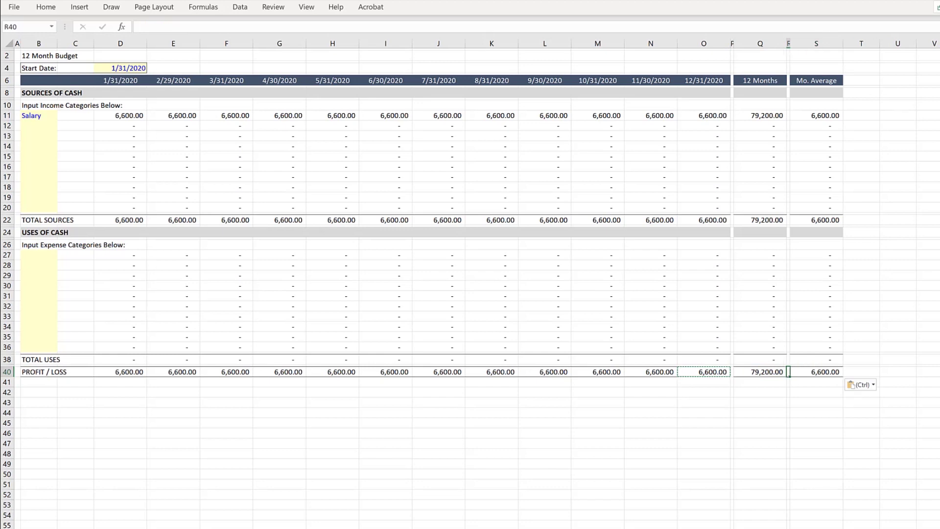
key(Left)
key(Left)
key(Left)
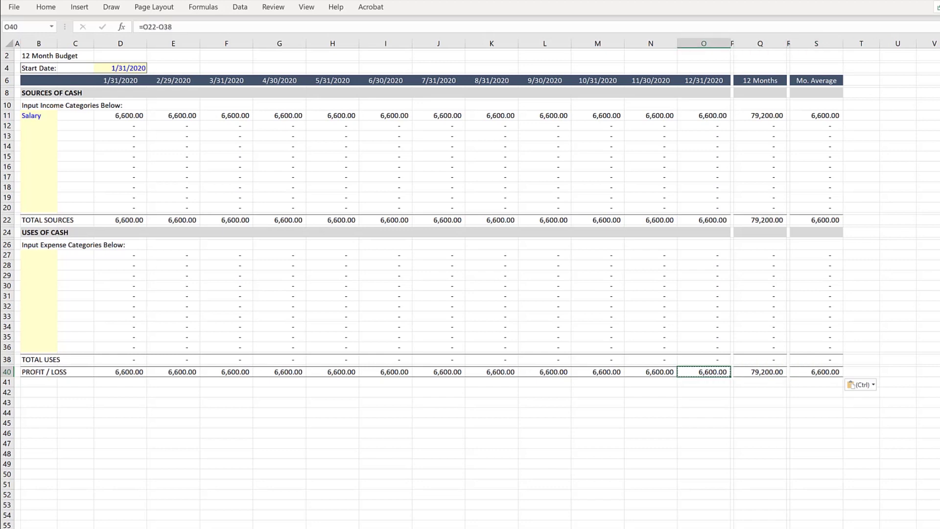
key(ctrl+Left)
key(Home)
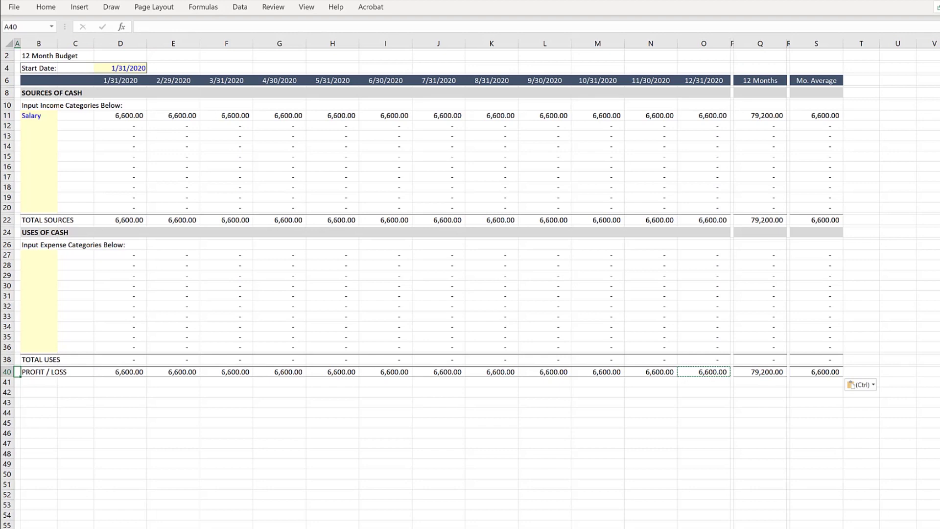
Choose Bonus Payment in B12 and Rental Property in B13 as income categories.
click(53, 127)
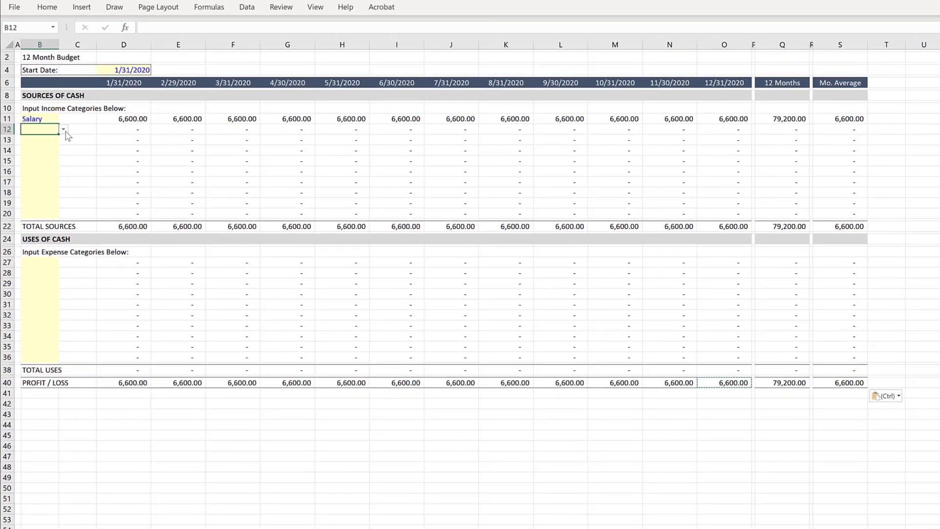
click(62, 126)
click(53, 152)
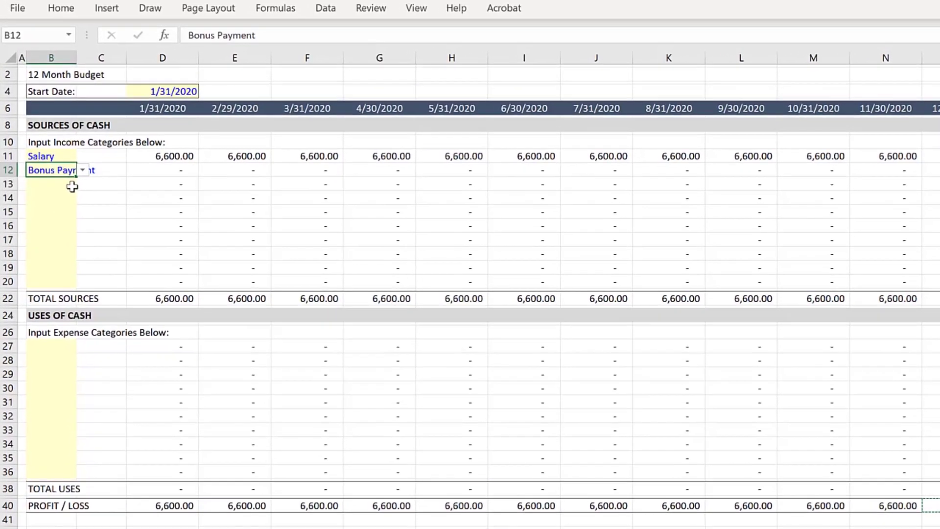
click(61, 163)
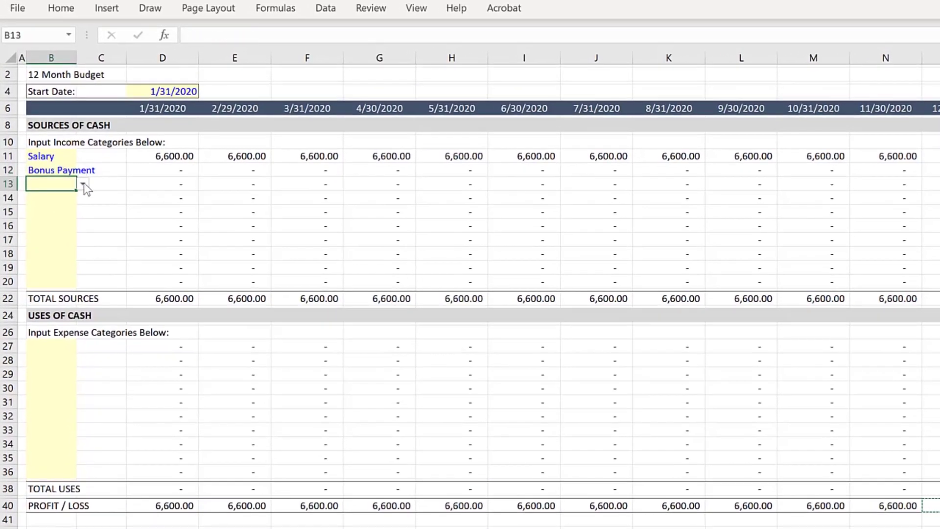
click(84, 183)
scroll(78, 217, down, 2)
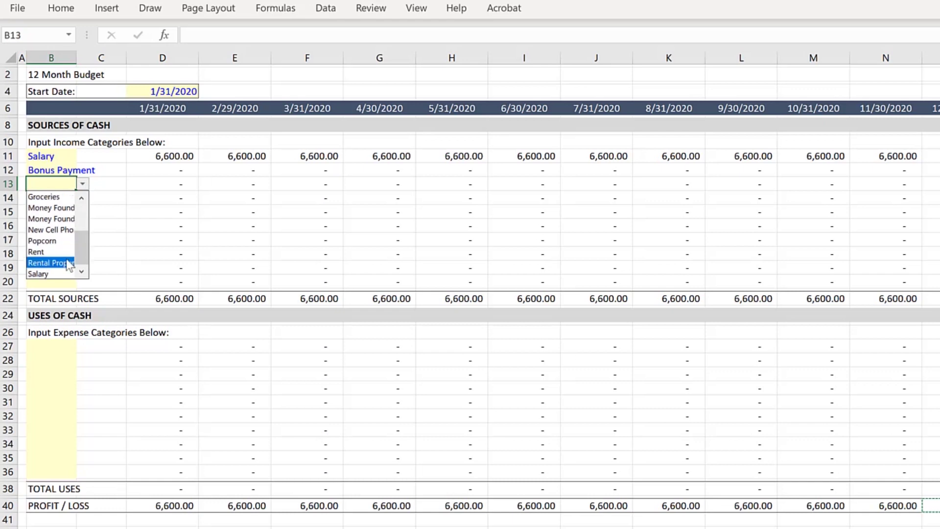
click(67, 263)
Choose Money Found In Pockets in B14 and Money Found On Street in B15 as income categories.
click(63, 198)
click(83, 198)
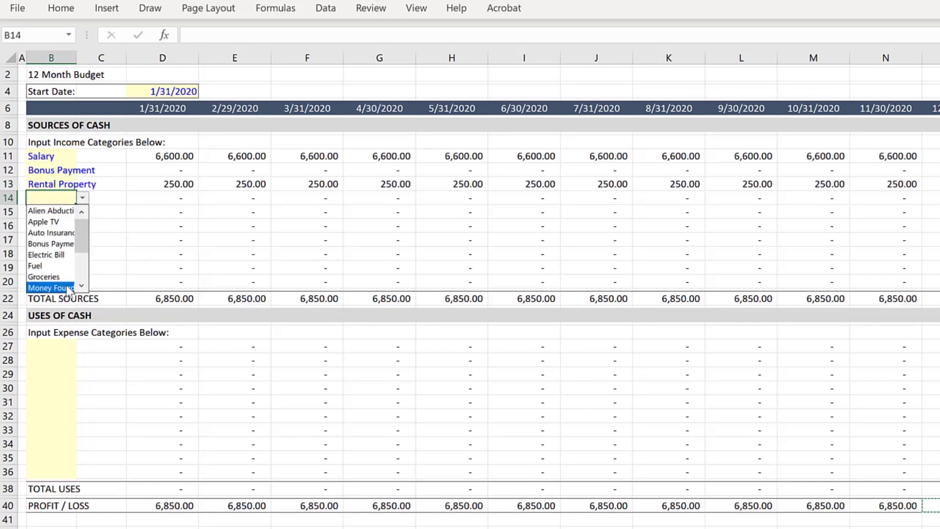
click(68, 288)
click(72, 212)
click(82, 211)
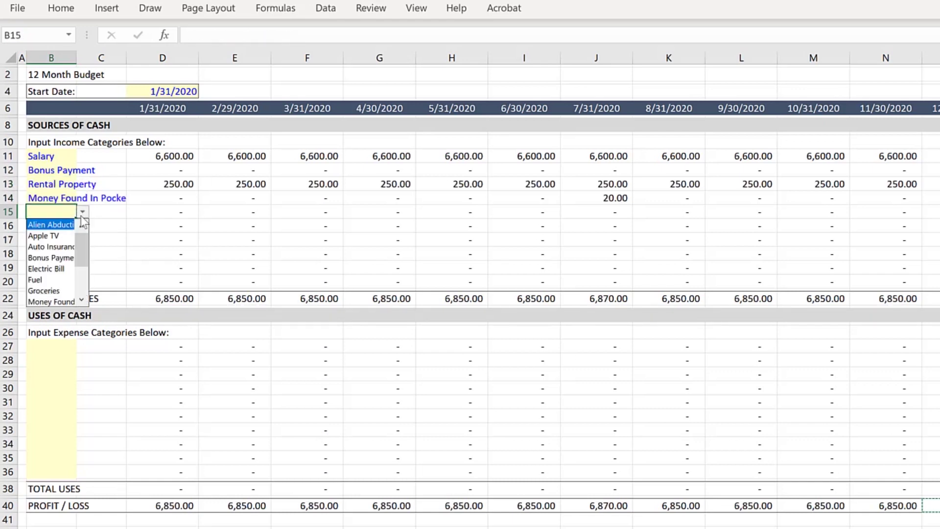
scroll(78, 240, down, 1)
click(60, 278)
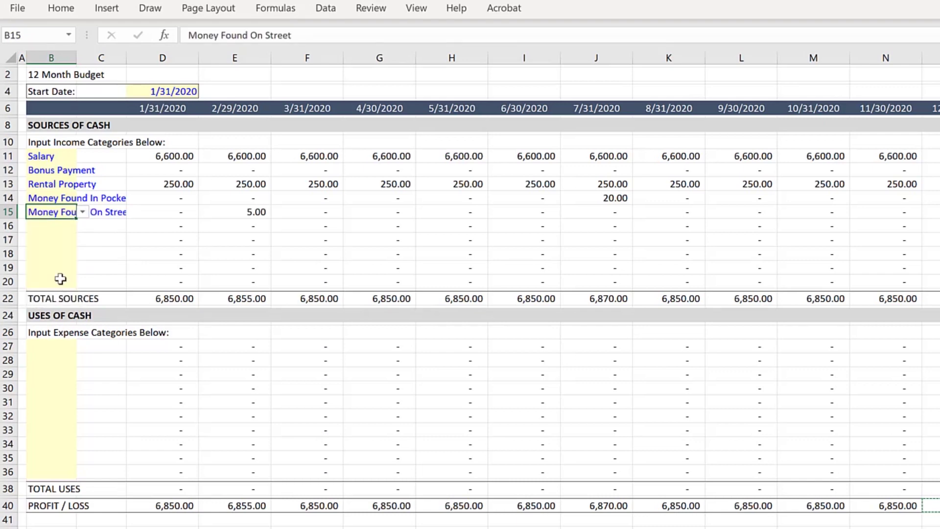
Autofit the width of column B to the income category names in B11:B15.
key(shift+Up)
key(shift+Up)
key(shift+Up)
key(shift+Up)
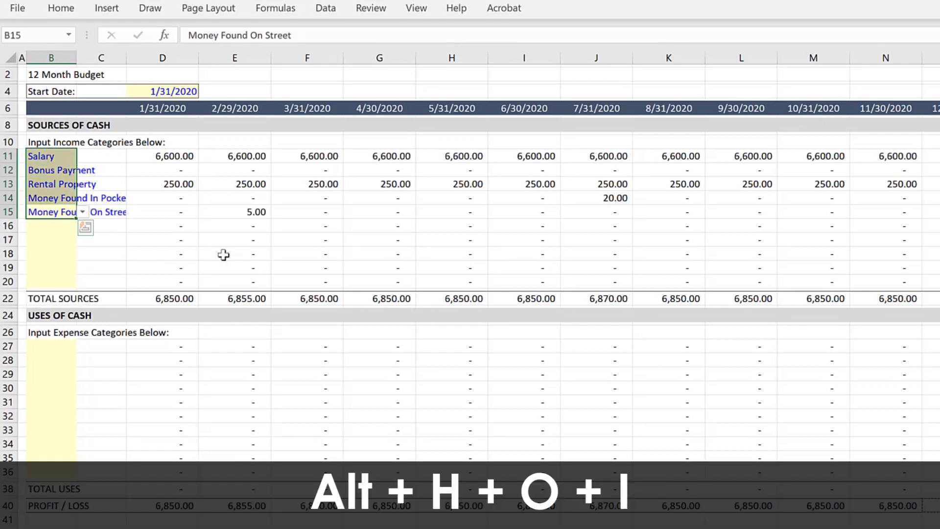
key(alt+h)
key(o)
key(i)
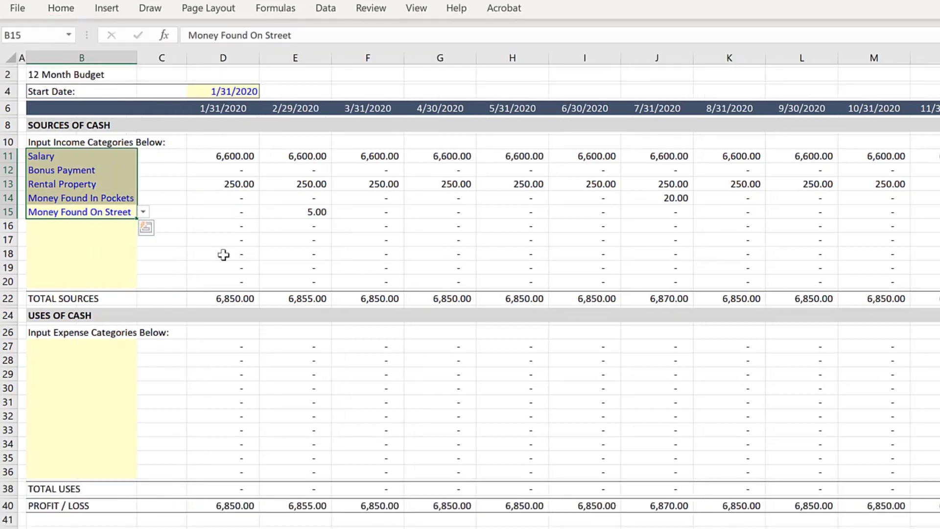
Choose Rent in B27 and Electric Bill in B28 as expense categories.
click(82, 346)
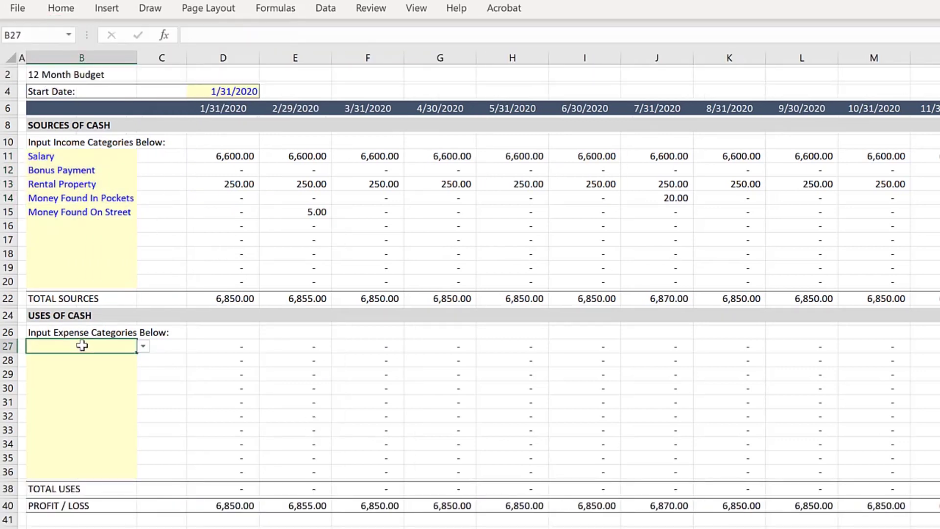
click(147, 348)
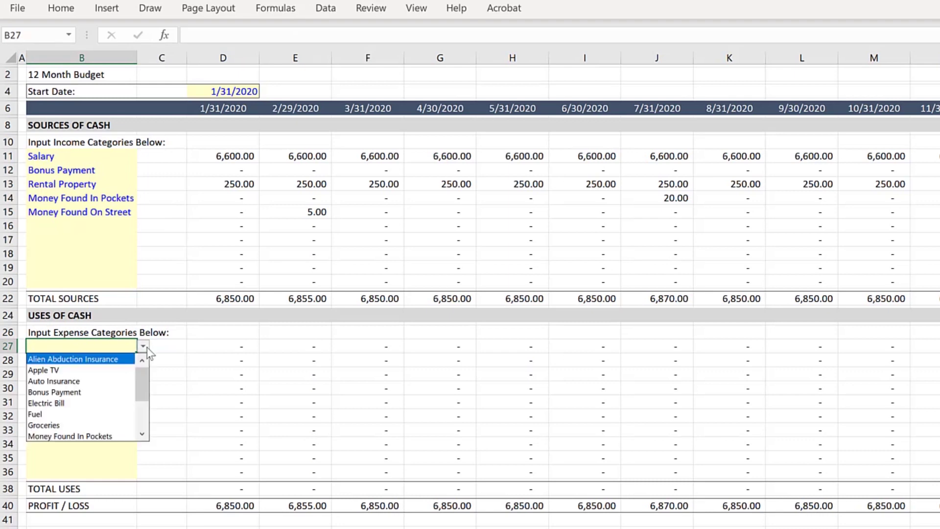
drag(140, 366, 137, 398)
click(73, 425)
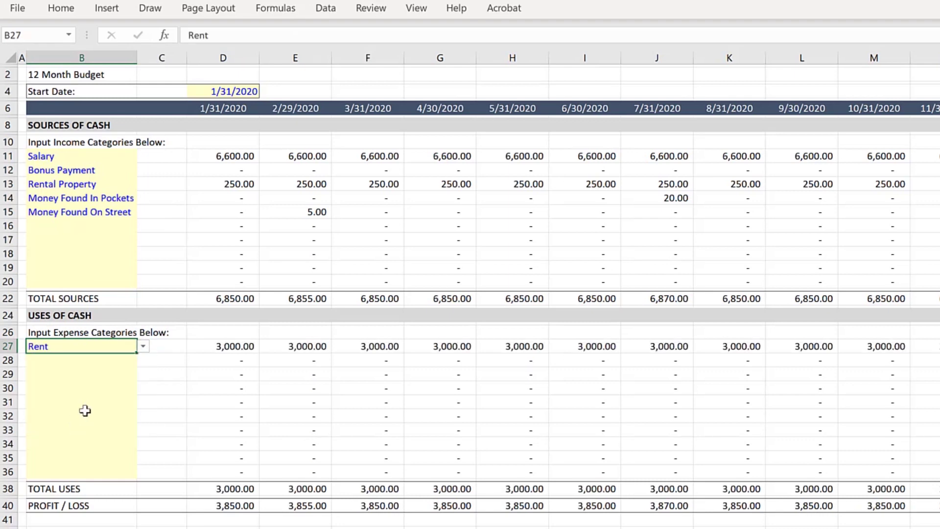
click(101, 360)
click(142, 361)
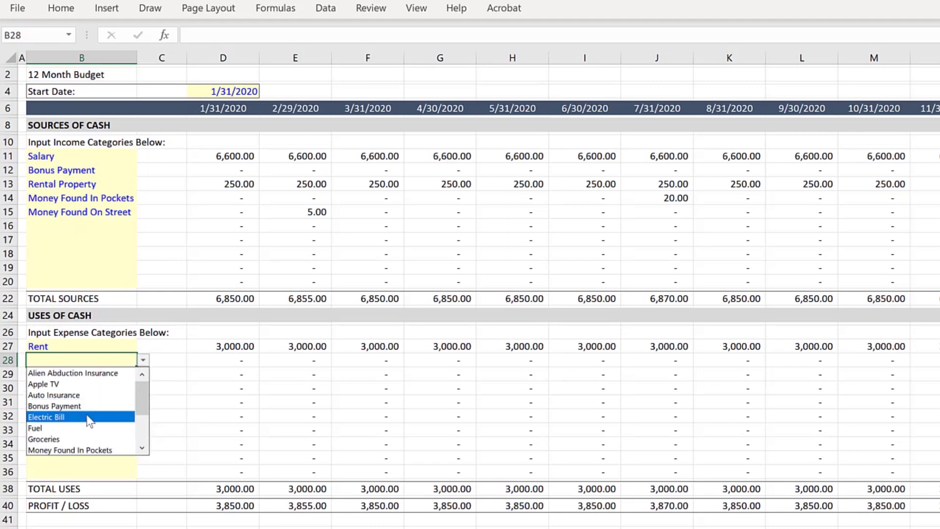
click(90, 418)
Choose Apple TV in B29 and Popcorn in B30 as expense categories.
click(112, 375)
click(143, 375)
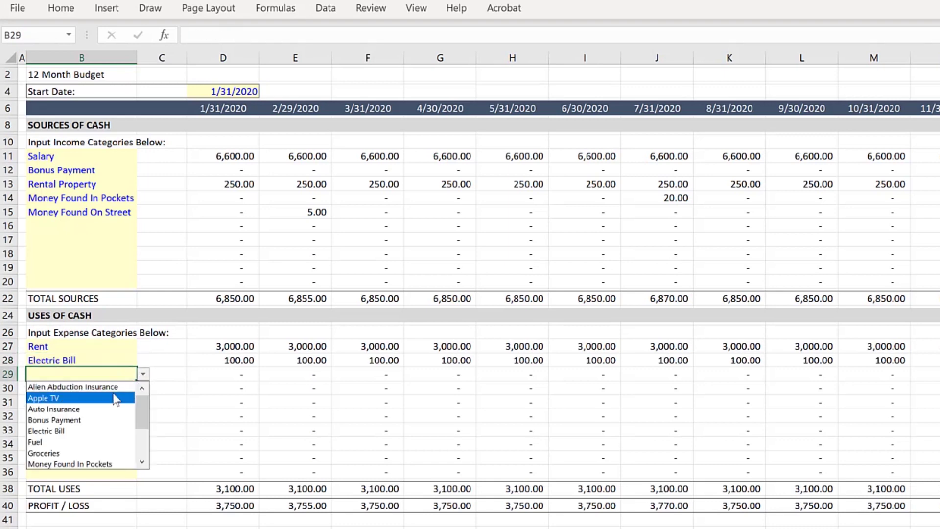
click(115, 398)
click(105, 388)
click(142, 388)
drag(142, 428, 147, 448)
click(89, 478)
Choose Groceries in B31 and Fuel in B32 as expense categories.
click(122, 402)
click(142, 402)
click(73, 481)
click(115, 416)
click(142, 416)
click(76, 483)
Choose Auto Insurance in B33 and Alien Abduction Insurance in B34 as expense categories.
click(92, 429)
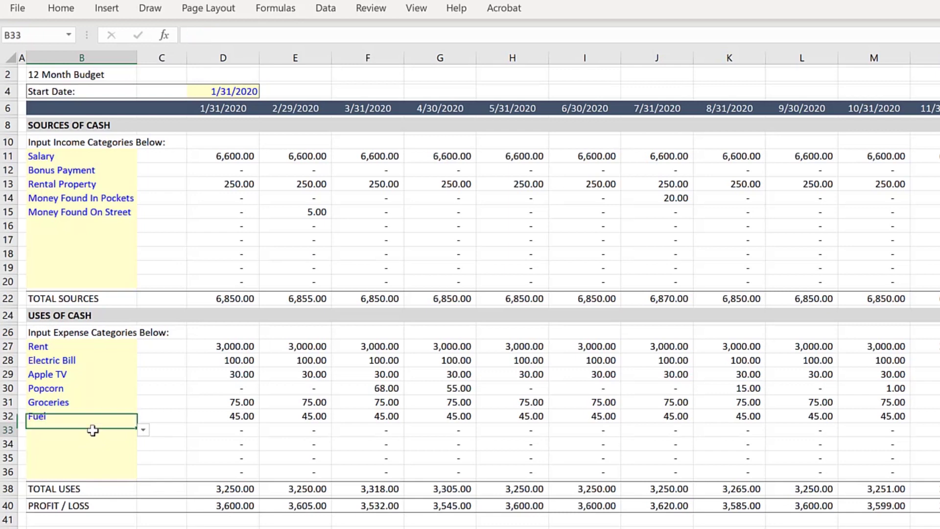
click(143, 430)
click(78, 463)
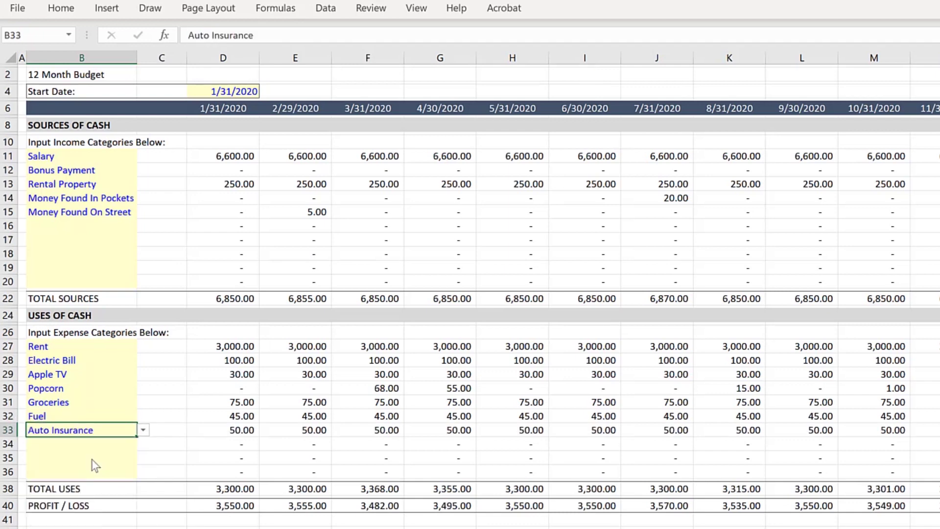
click(98, 444)
click(142, 443)
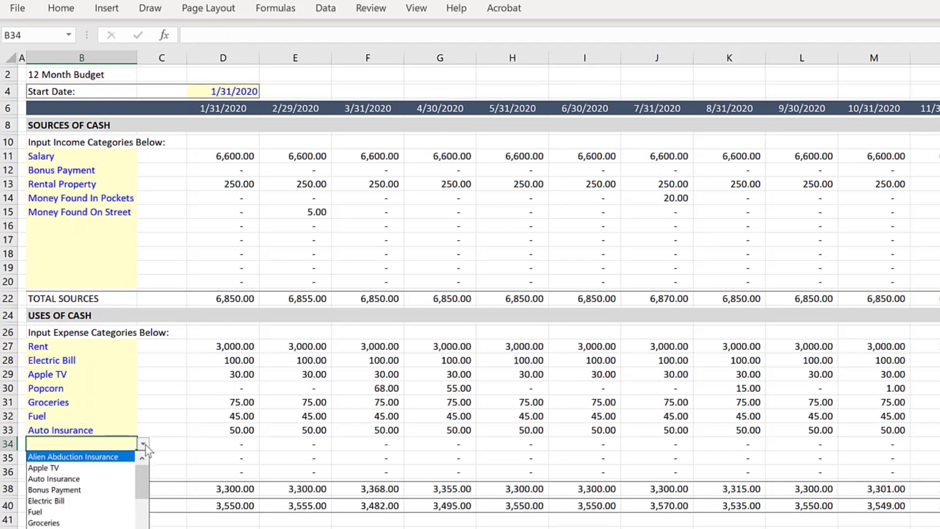
click(105, 457)
Choose New Cell Phone in B35 as the last expense category.
click(106, 457)
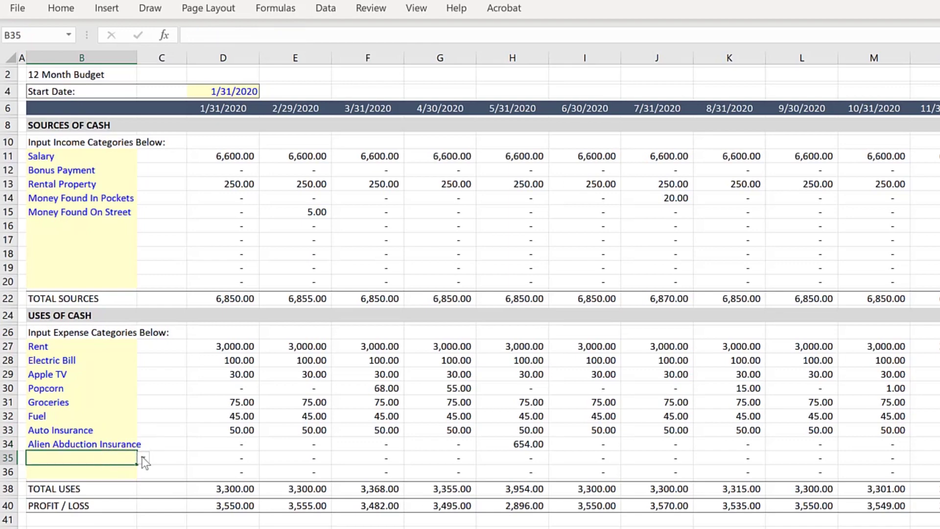
click(143, 458)
scroll(81, 500, down, 2)
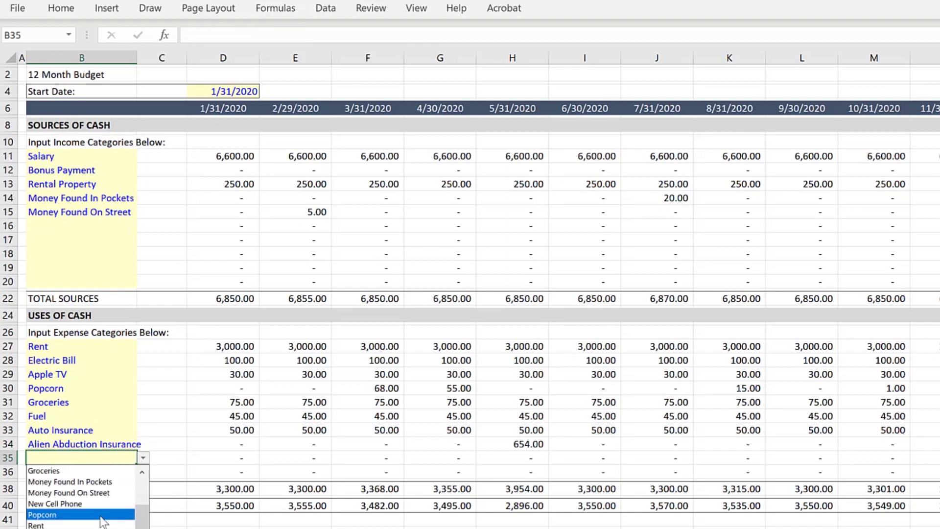
click(103, 505)
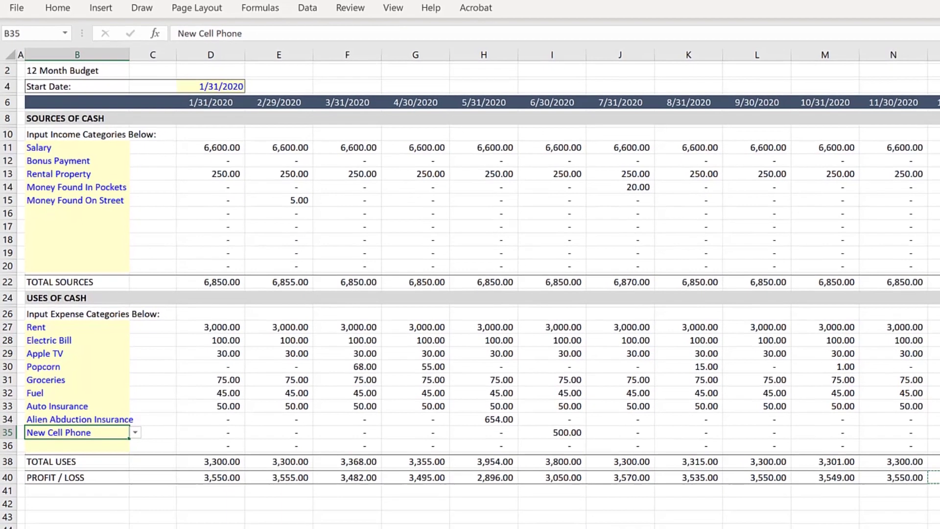
Autofit column B to the Alien Abduction Insurance label in B34 and set column C's width to 1.
click(82, 439)
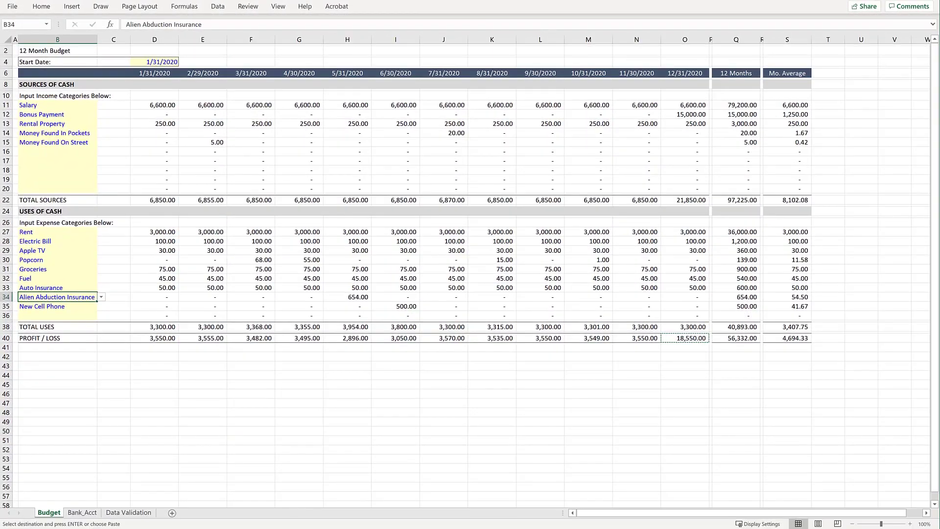
key(Right)
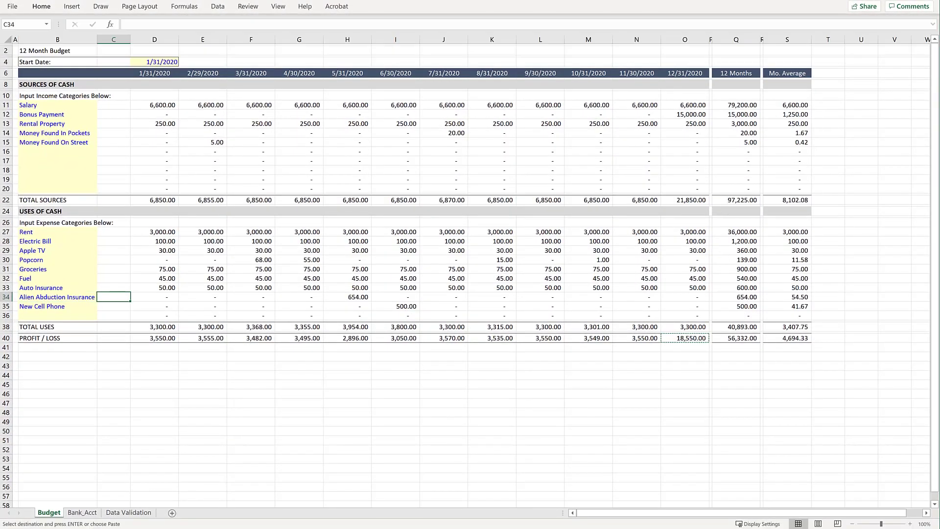
key(alt+o)
text(cw1)
key(Return)
key(Escape)
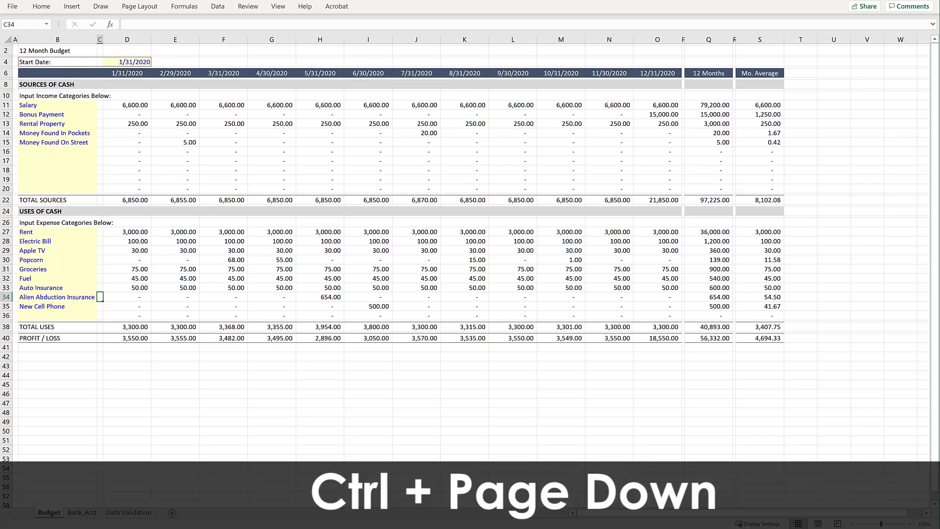
Select all transaction amounts from E5 down on the Bank_Acct sheet to check their sum.
key(ctrl+Page_Down)
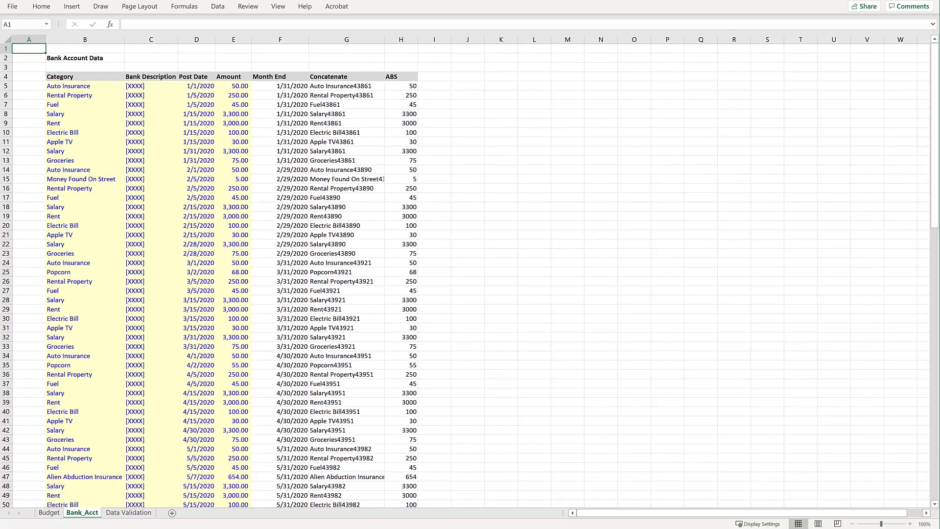
key(Right)
key(Right)
key(Right)
key(Right)
key(Down)
key(Down)
key(Down)
key(Down)
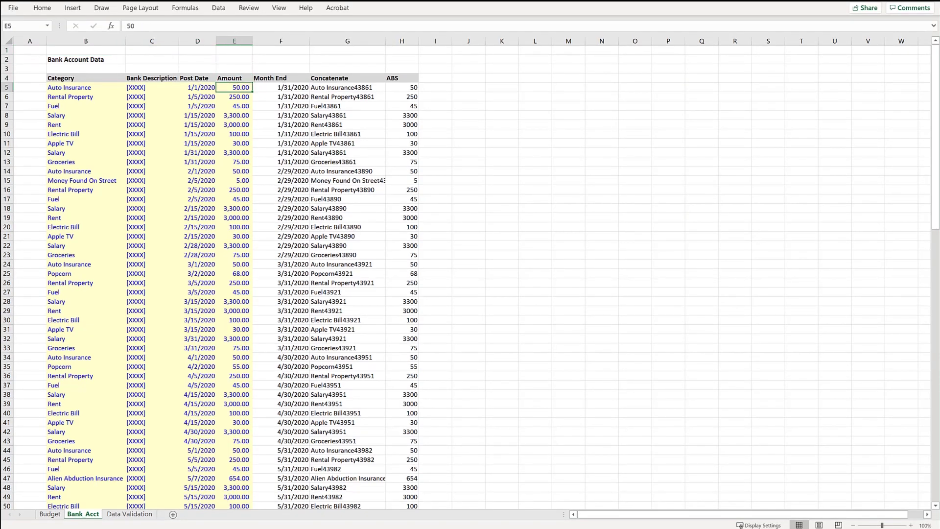
key(ctrl+shift+Down)
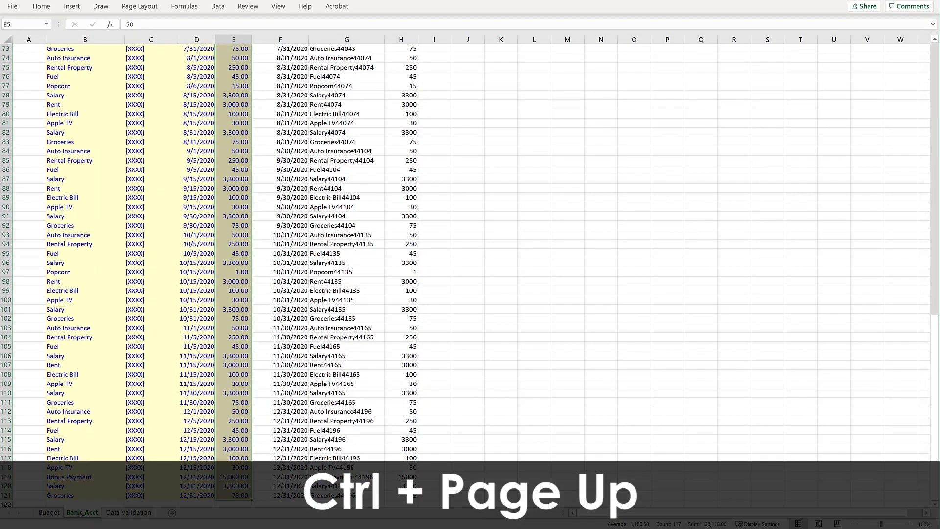
Select the 12 Months values of TOTAL SOURCES (Q22) and TOTAL USES (Q38) together on the Budget sheet to compare their sum with the bank data.
key(ctrl+Page_Up)
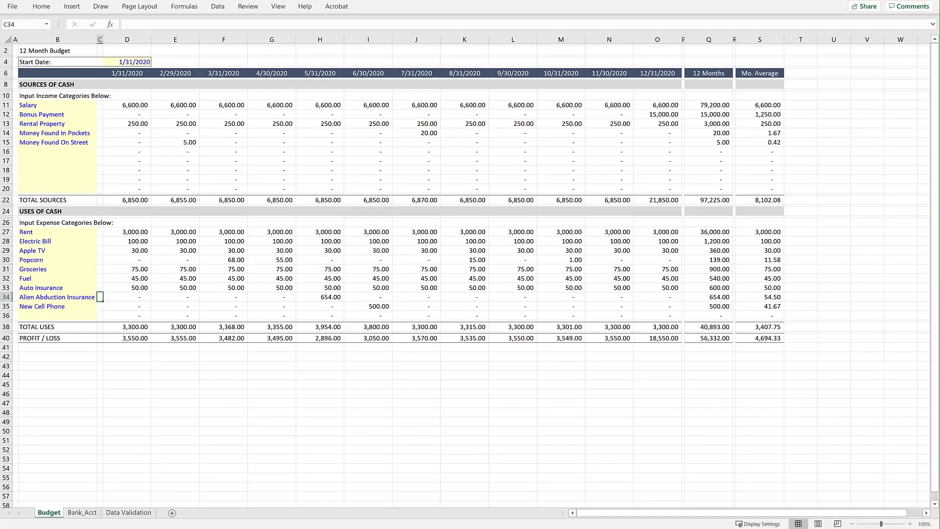
click(729, 200)
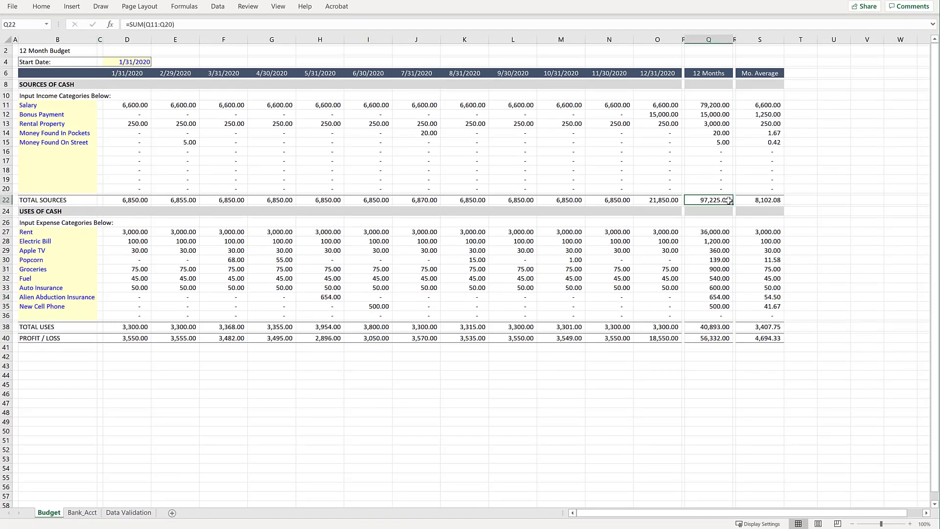
ctrl+click(727, 328)
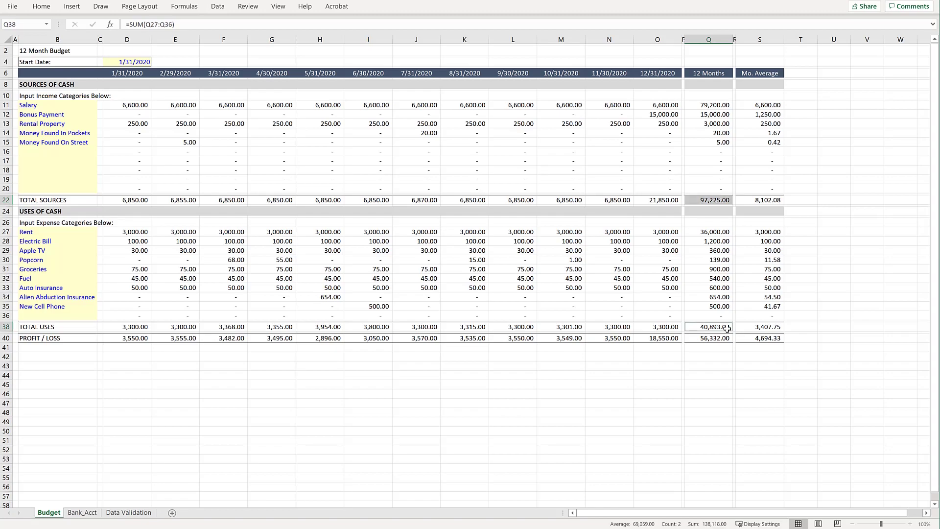